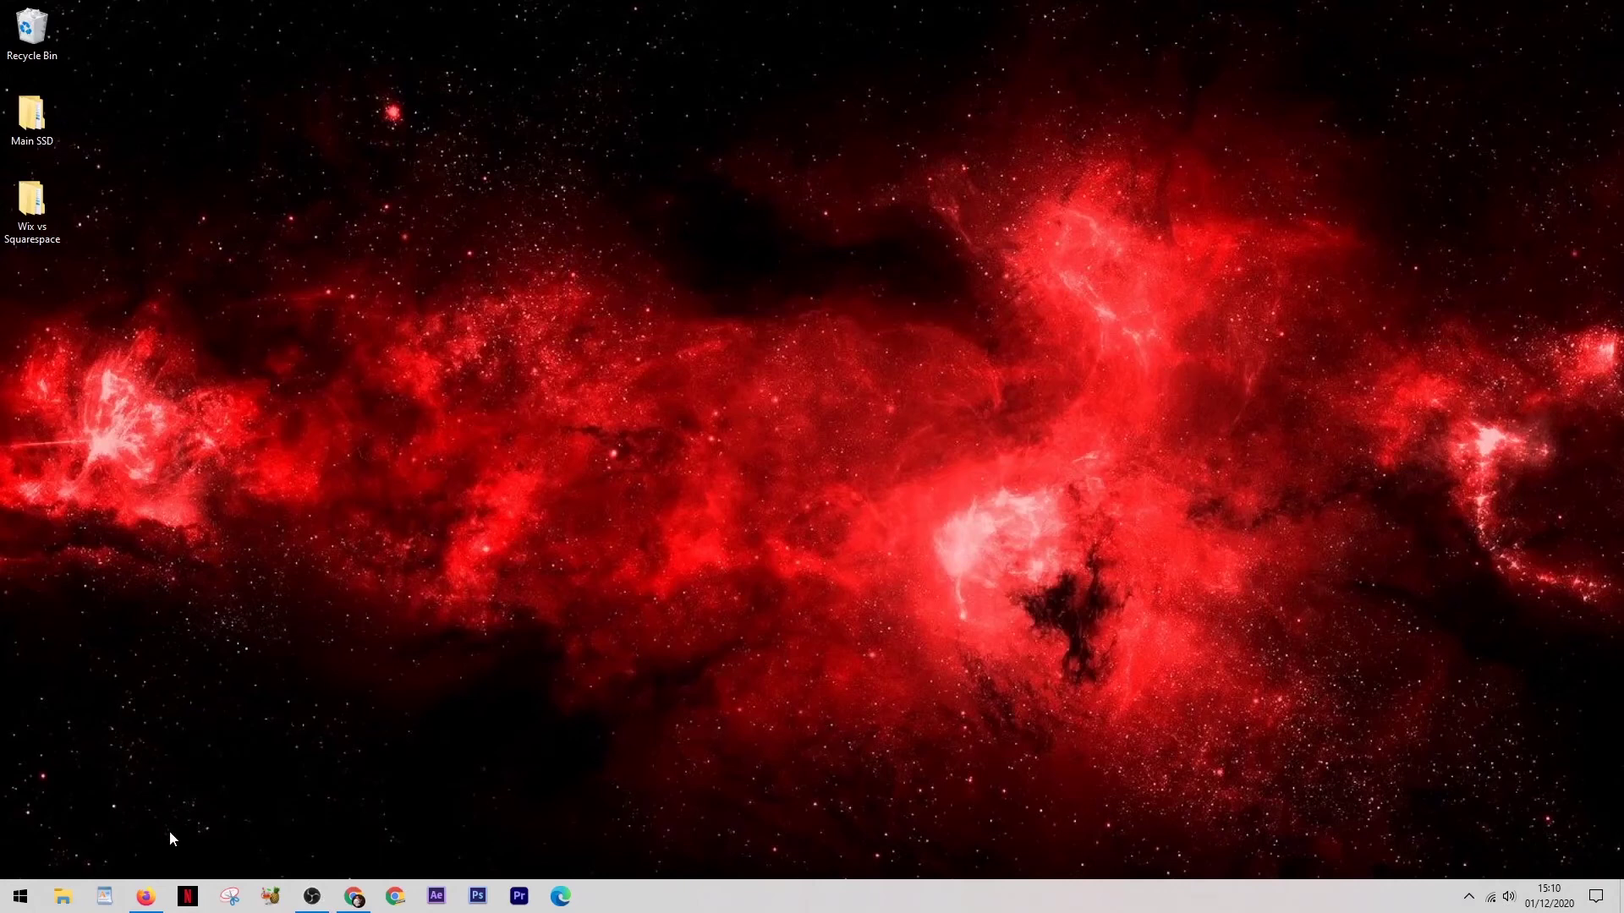
Show the Wix Samplesite dashboard, then the empty Squarespace account dashboard for comparison
left_click(146, 895)
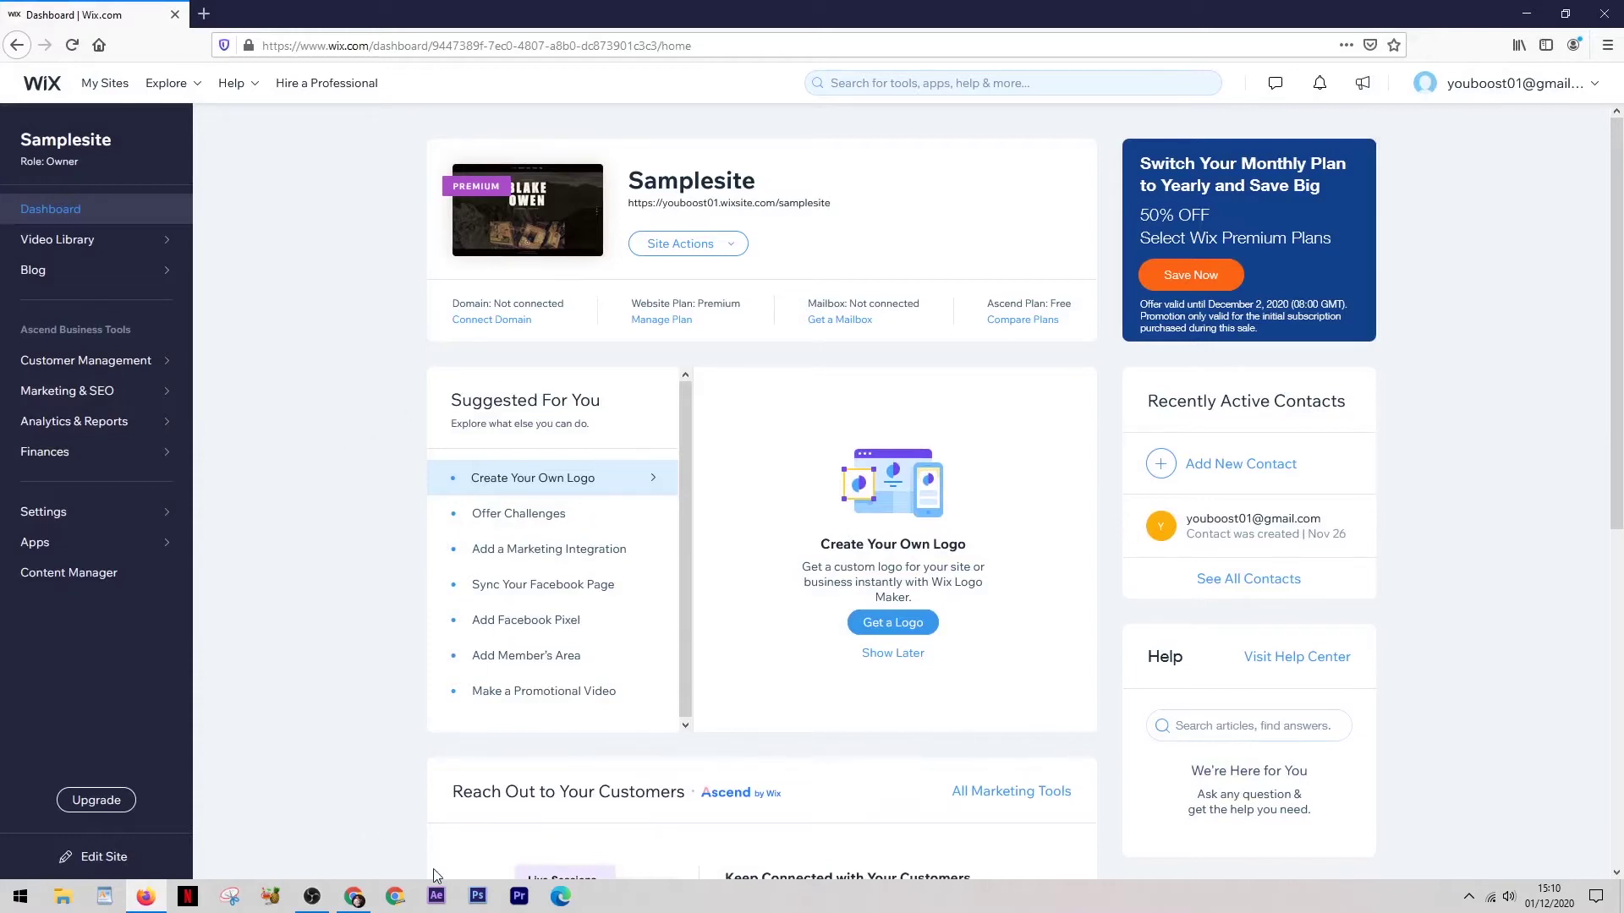
left_click(354, 896)
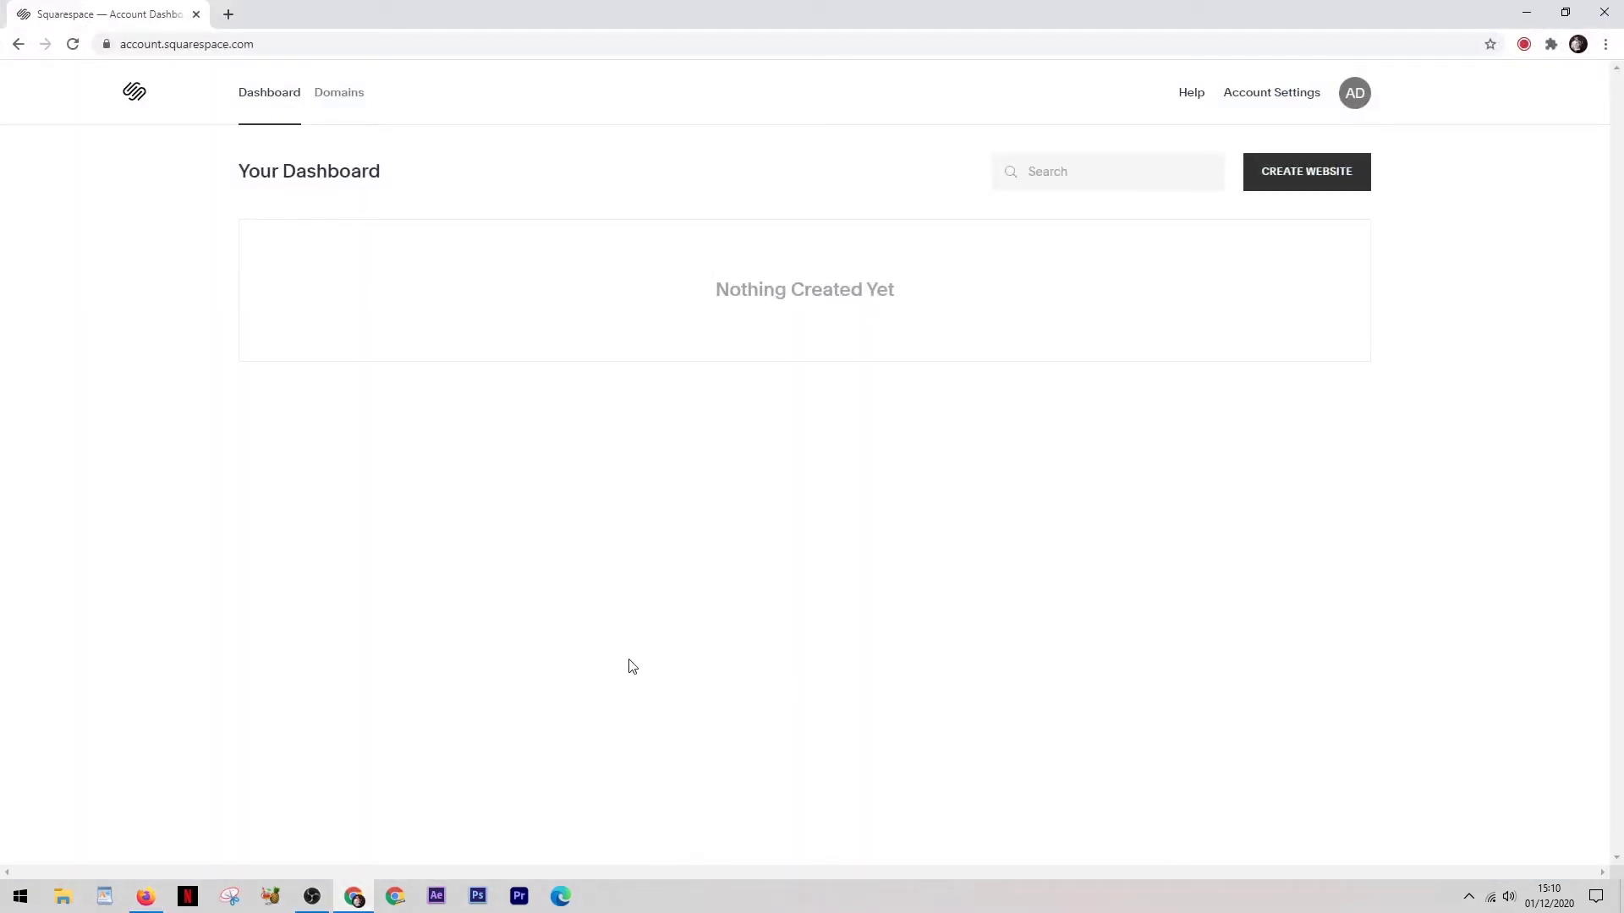
Return to the Wix Samplesite dashboard and bring up its account options
left_click(151, 898)
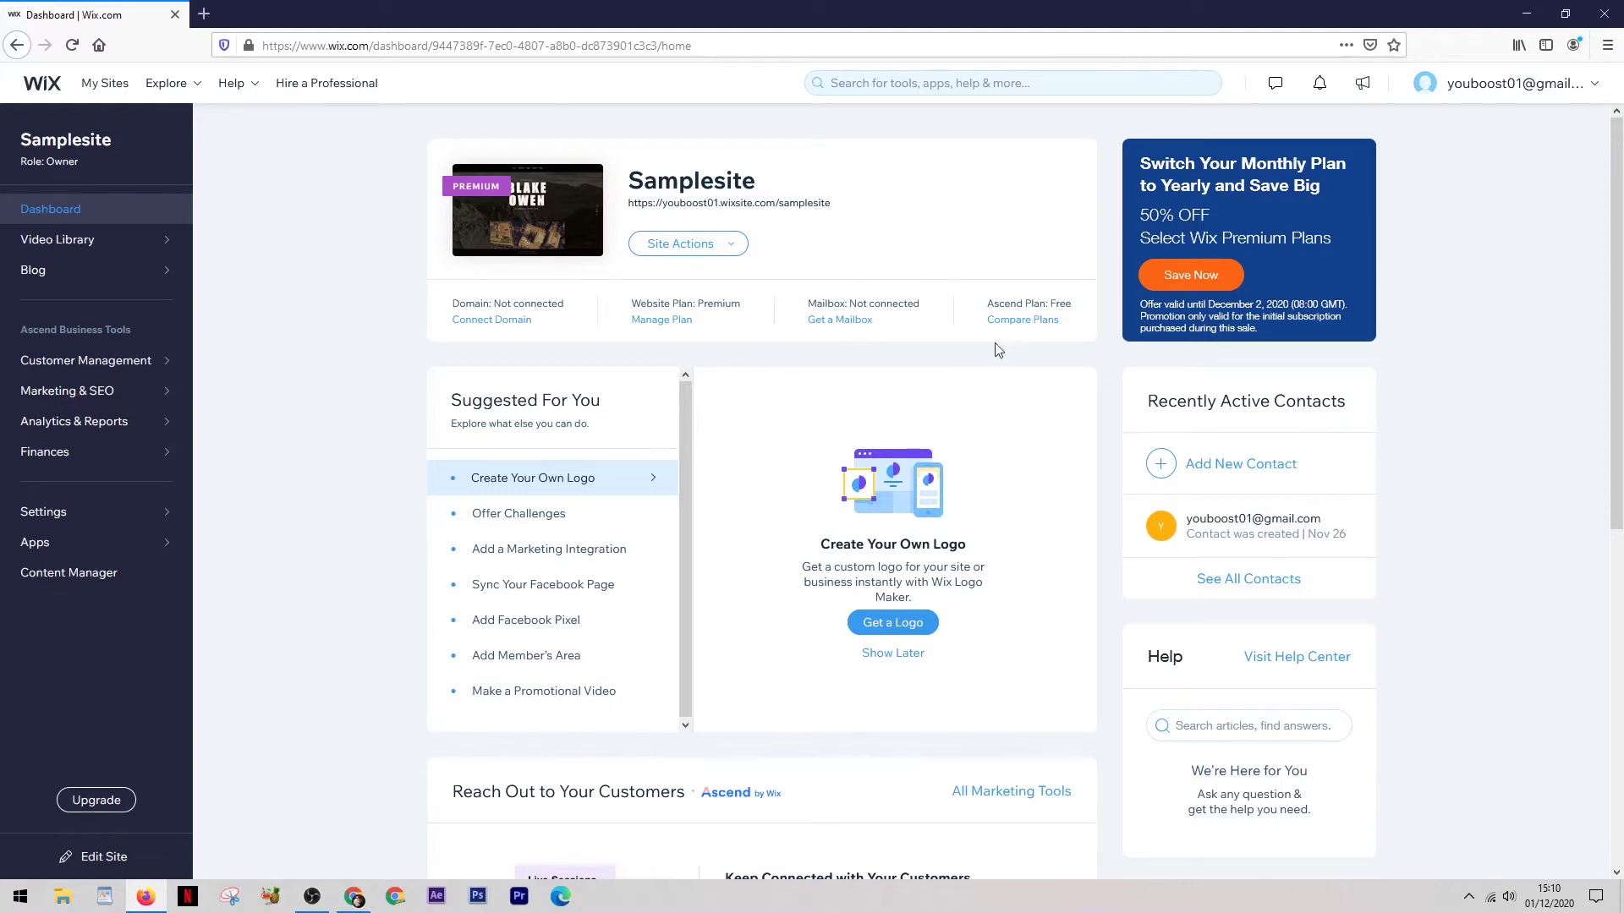
left_click(1604, 88)
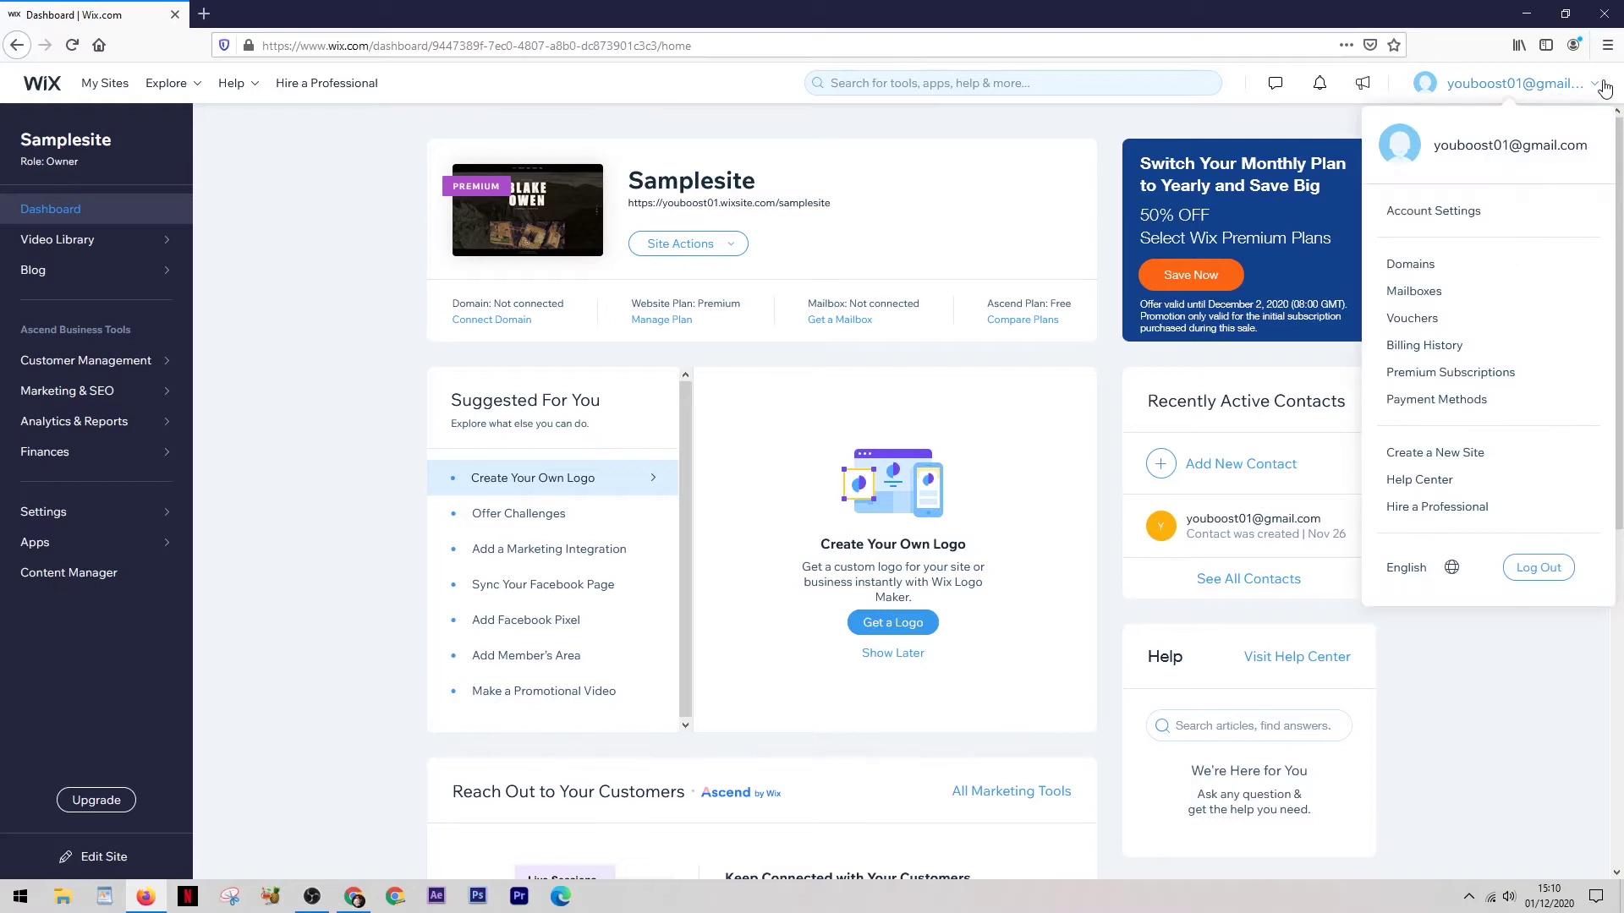
Start a new Wix site and pick Photography as the website type, comparing Squarespace's topic page
left_click(1448, 457)
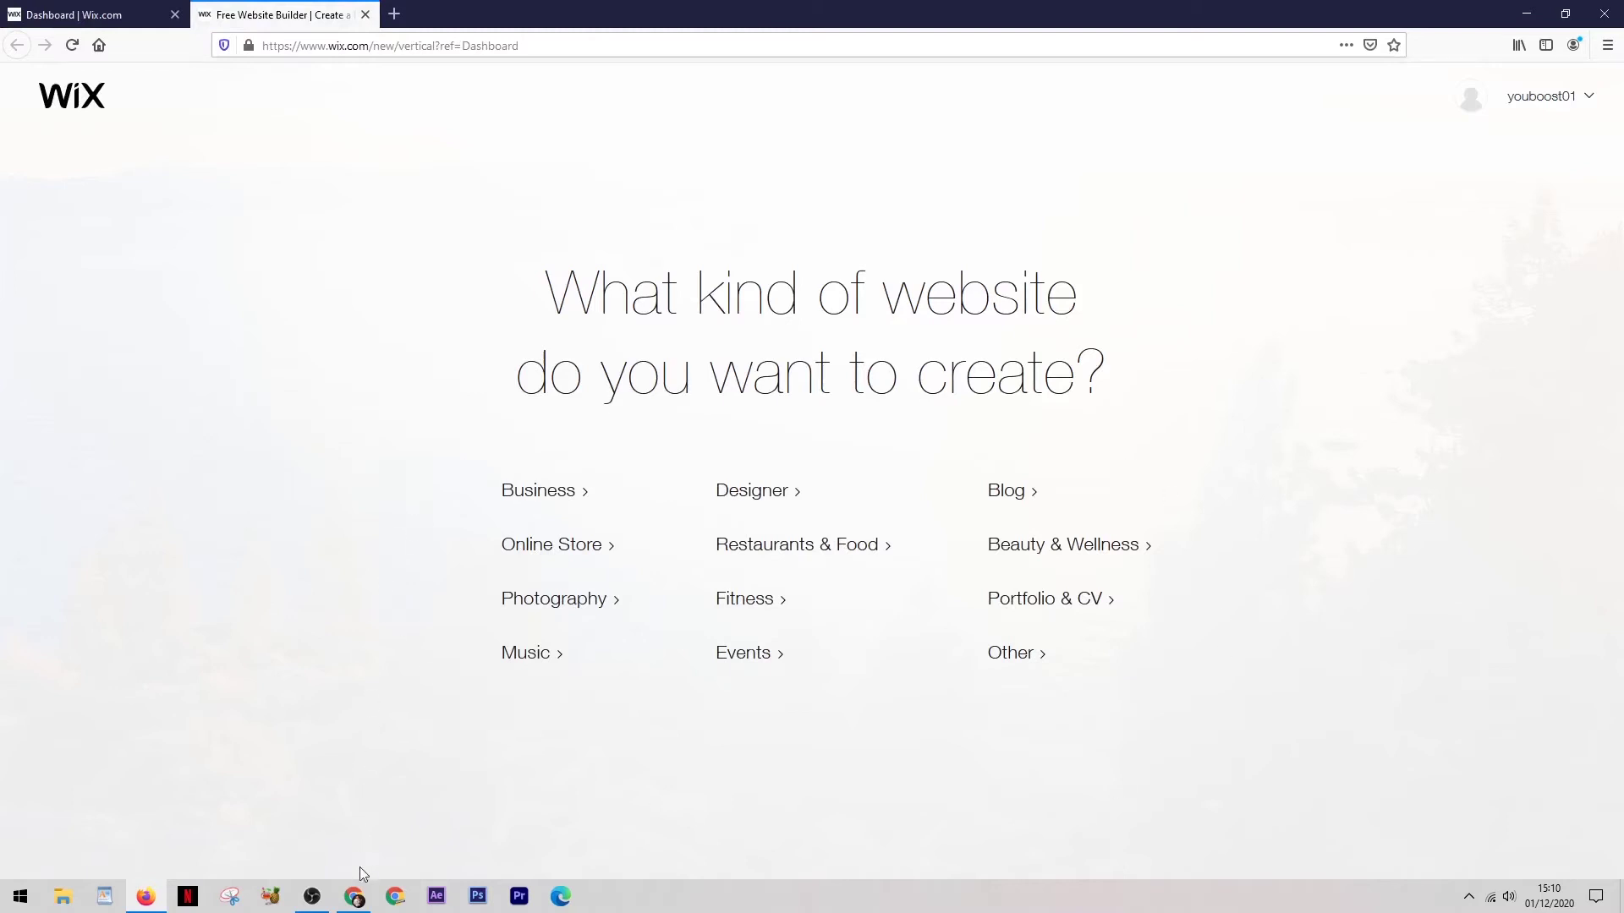
left_click(355, 896)
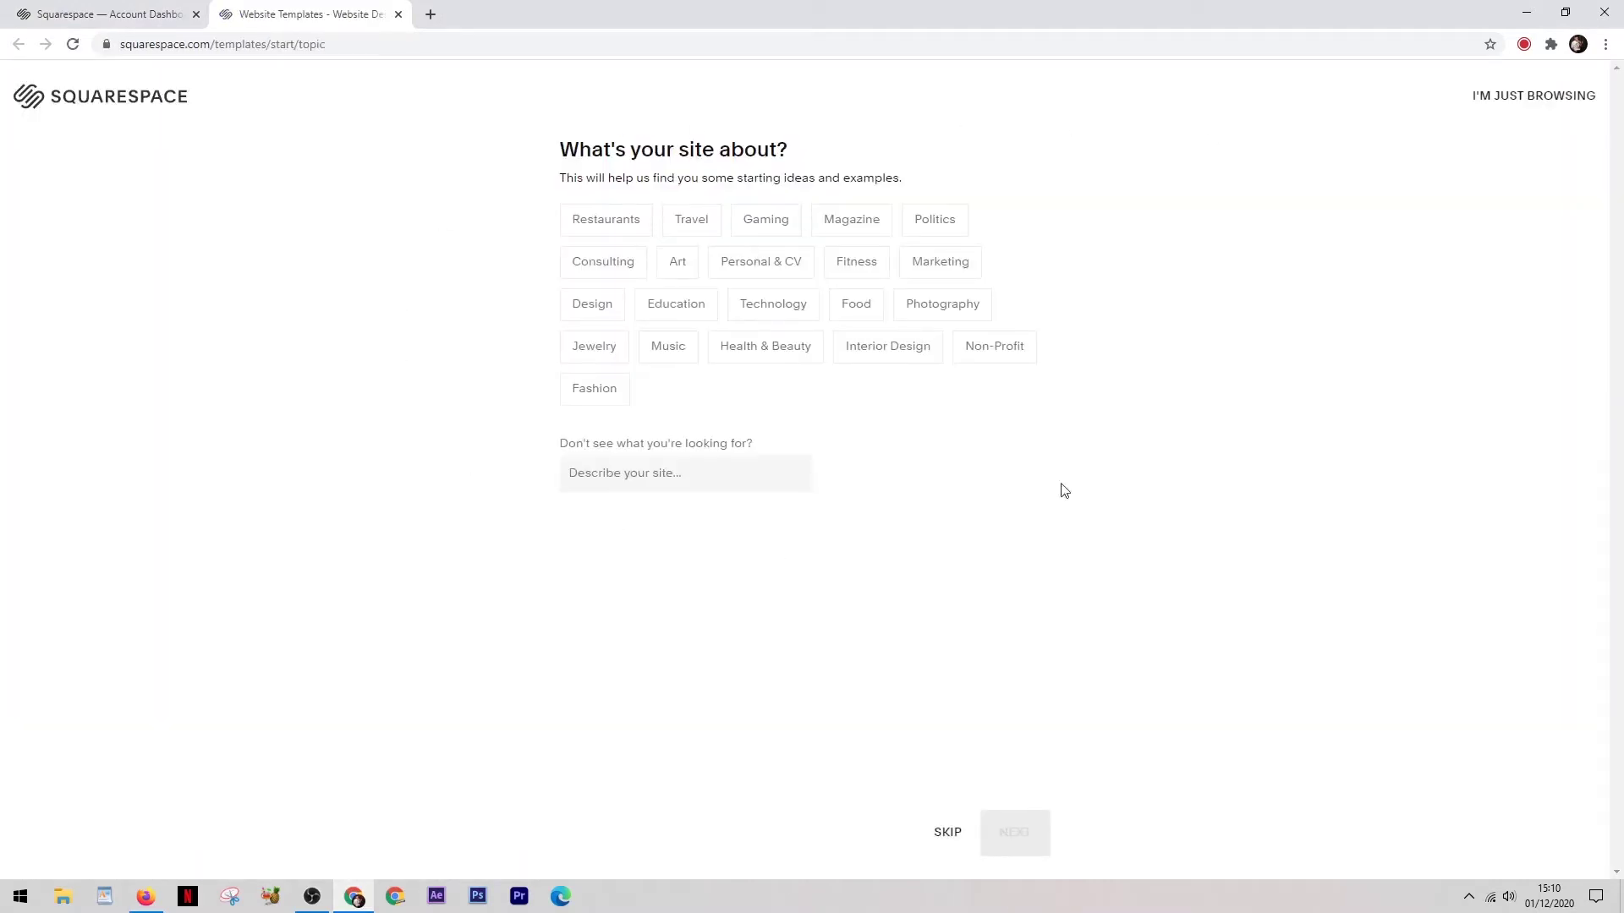
left_click(145, 895)
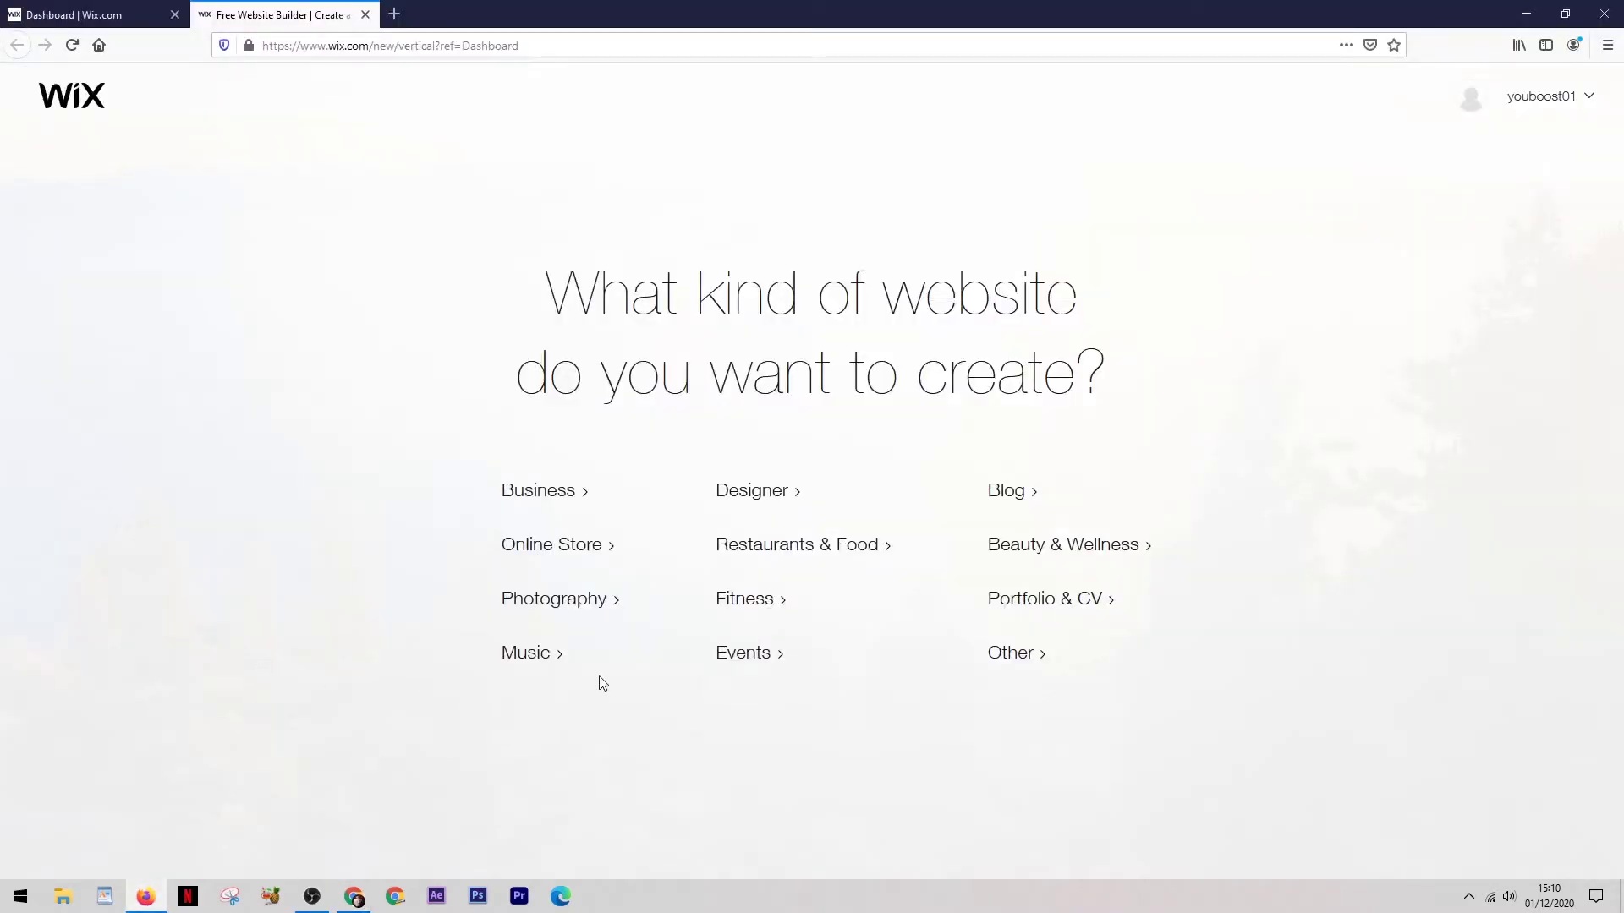
left_click(576, 601)
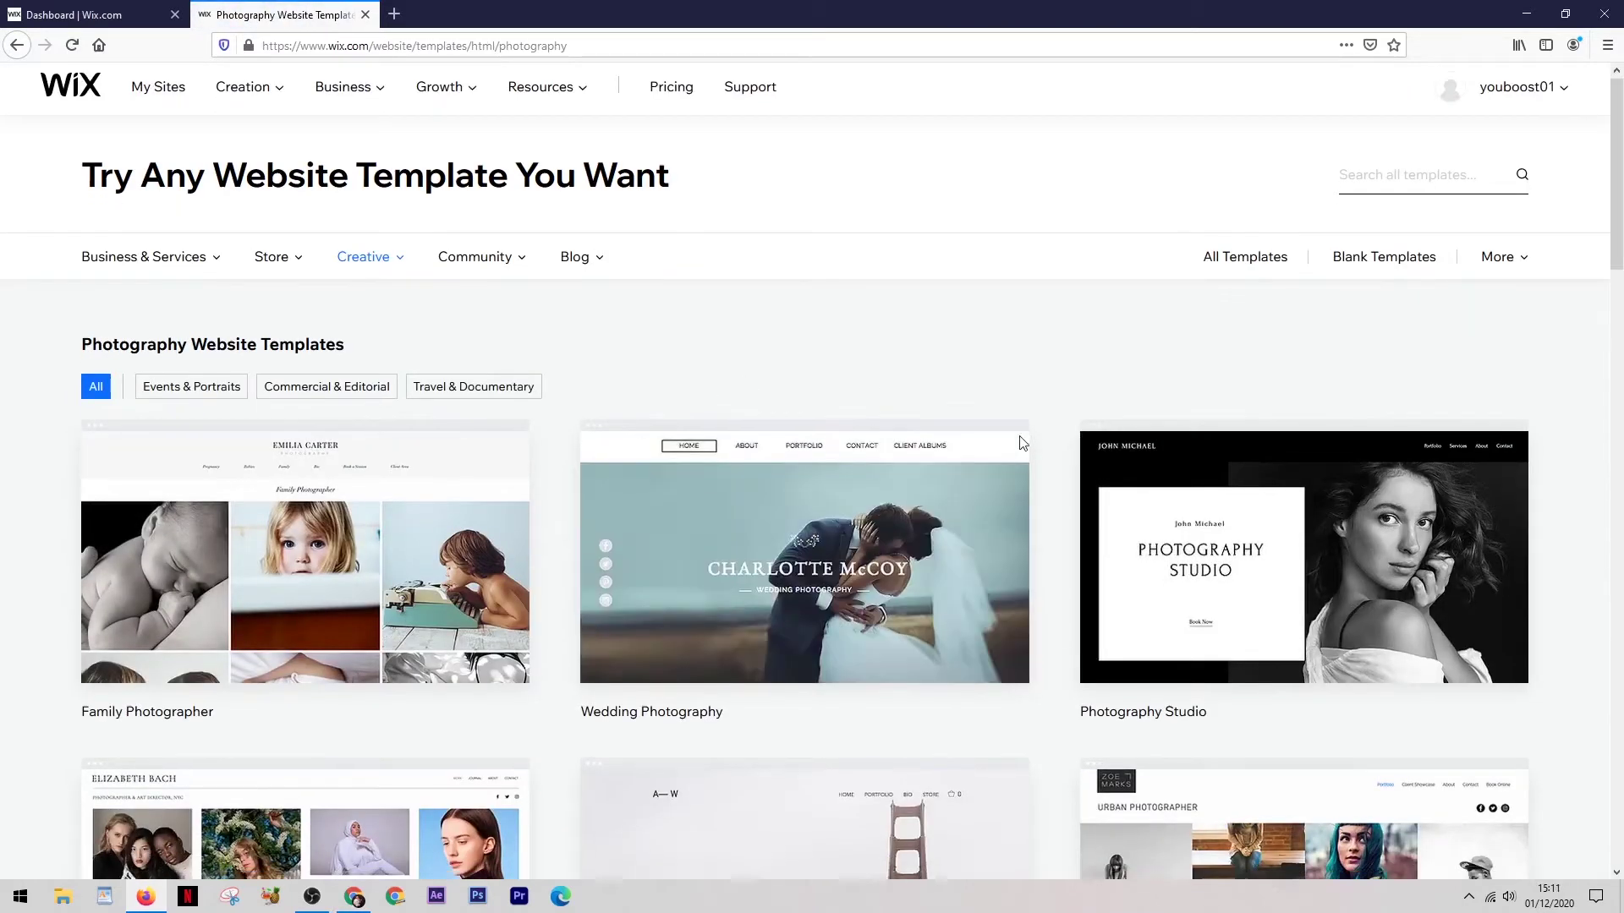
scroll(659, 609, "down", 5)
scroll(689, 689, "up", 5)
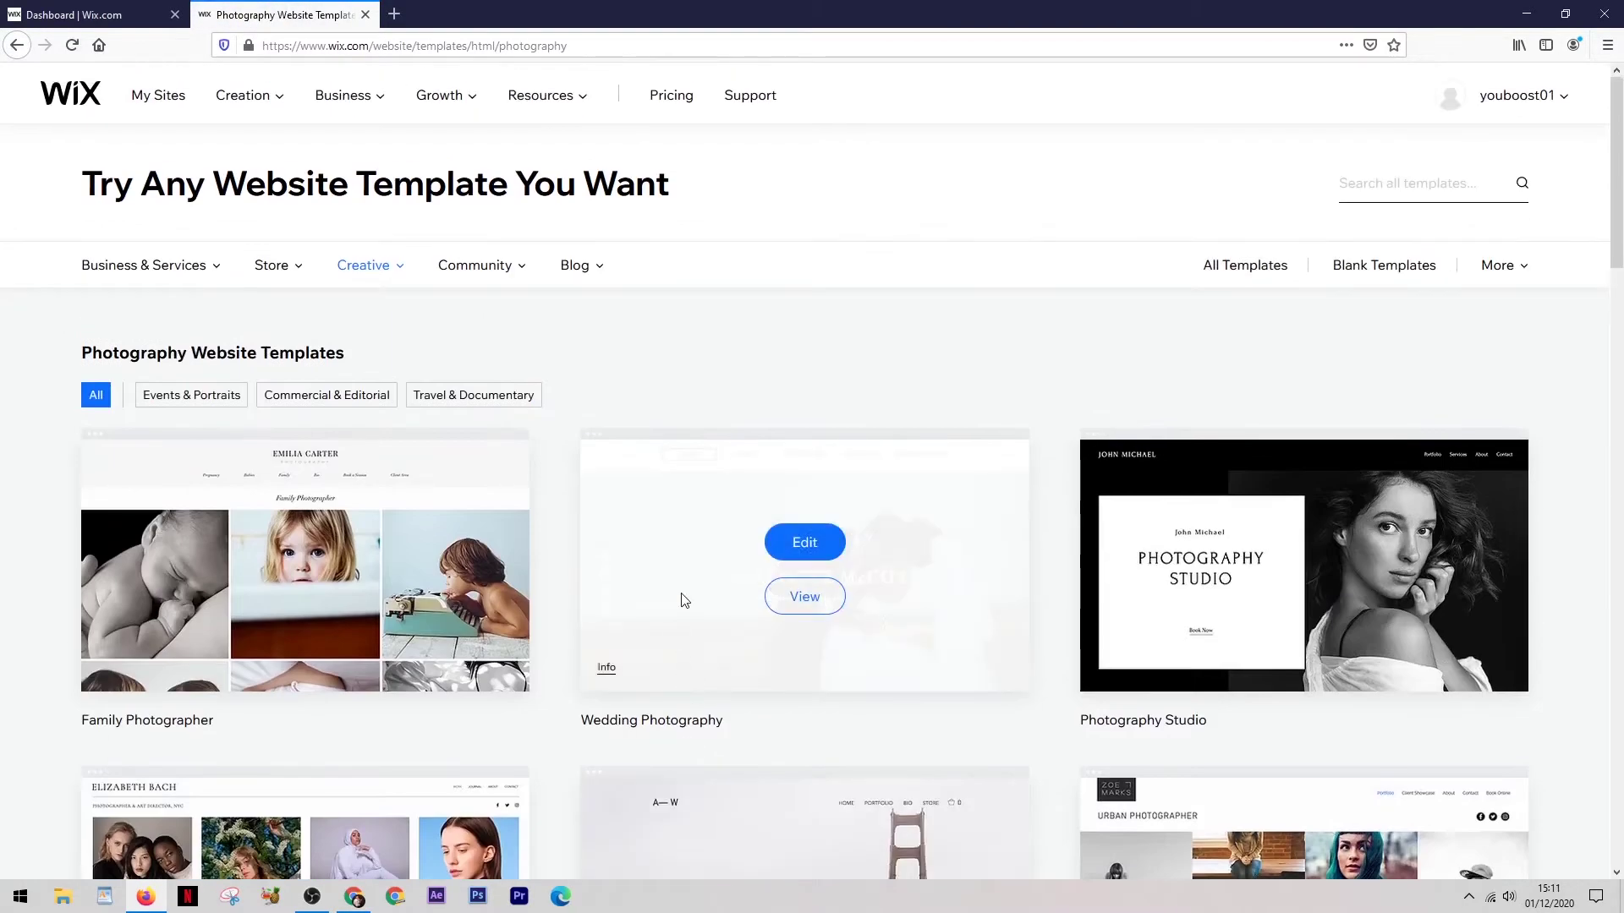
Answer Squarespace's questions with Photography and Showcase work/expertise, then finish
left_click(353, 905)
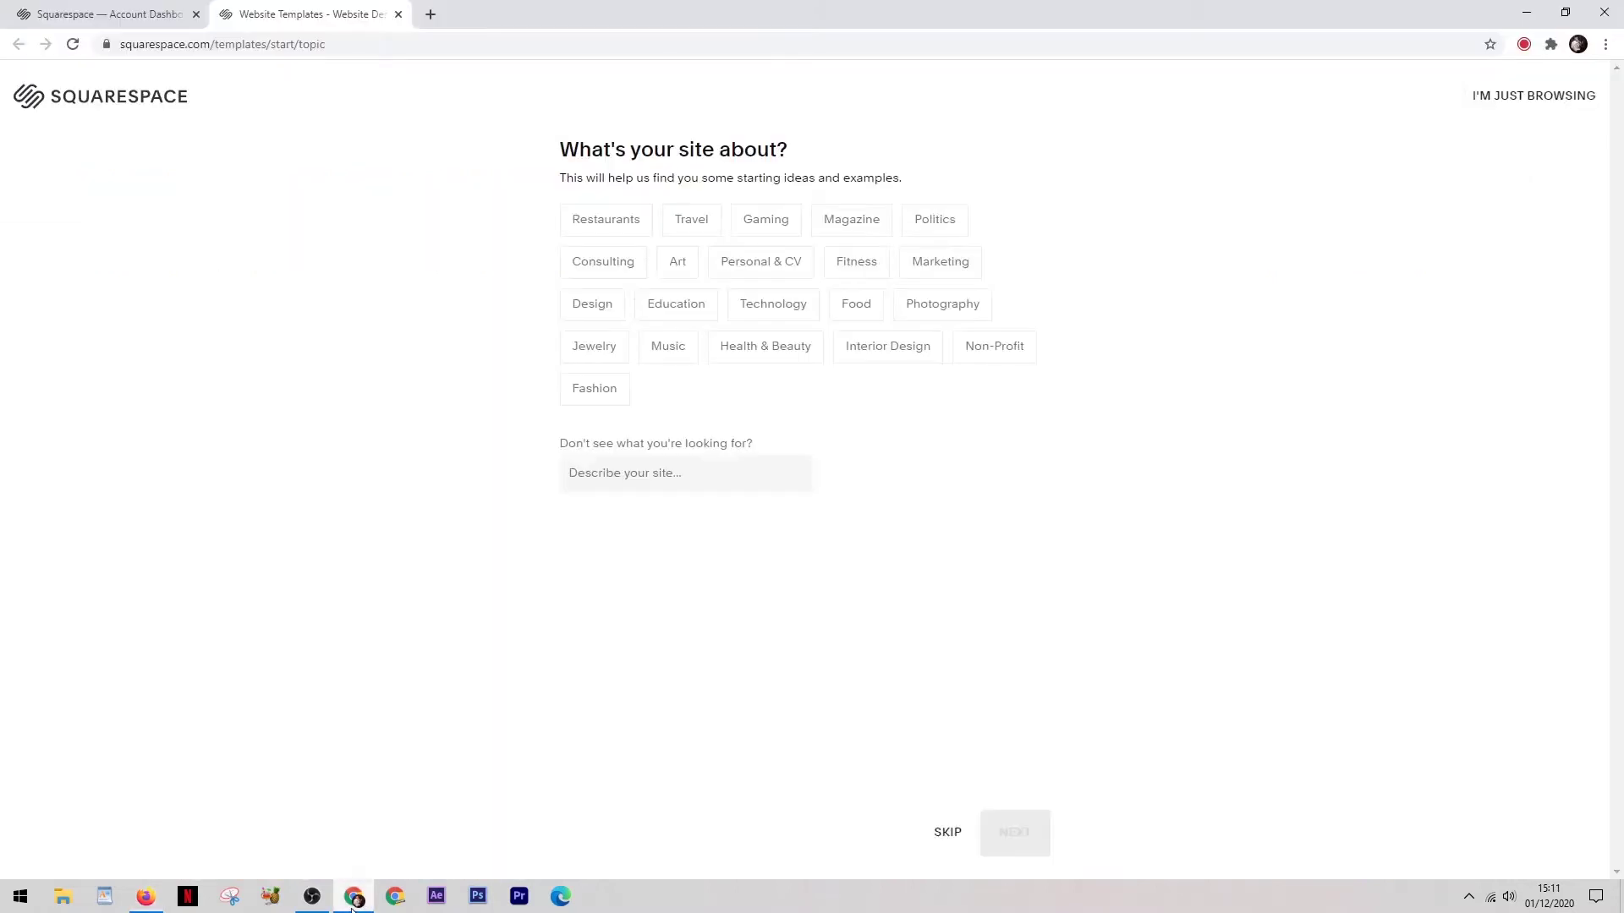
left_click(965, 311)
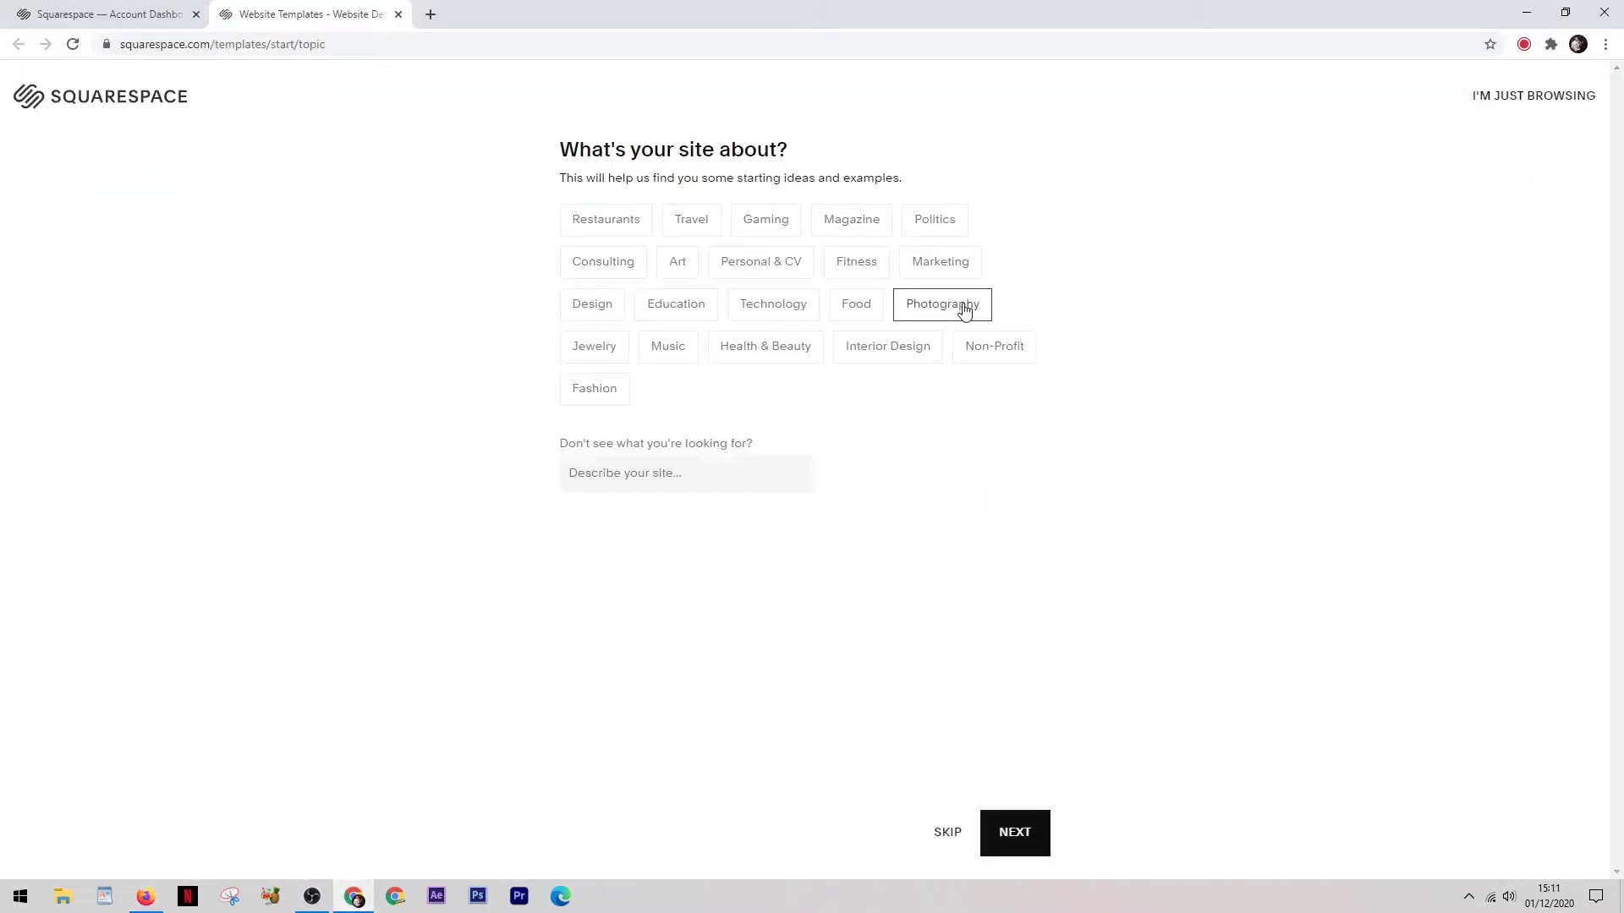
left_click(1020, 832)
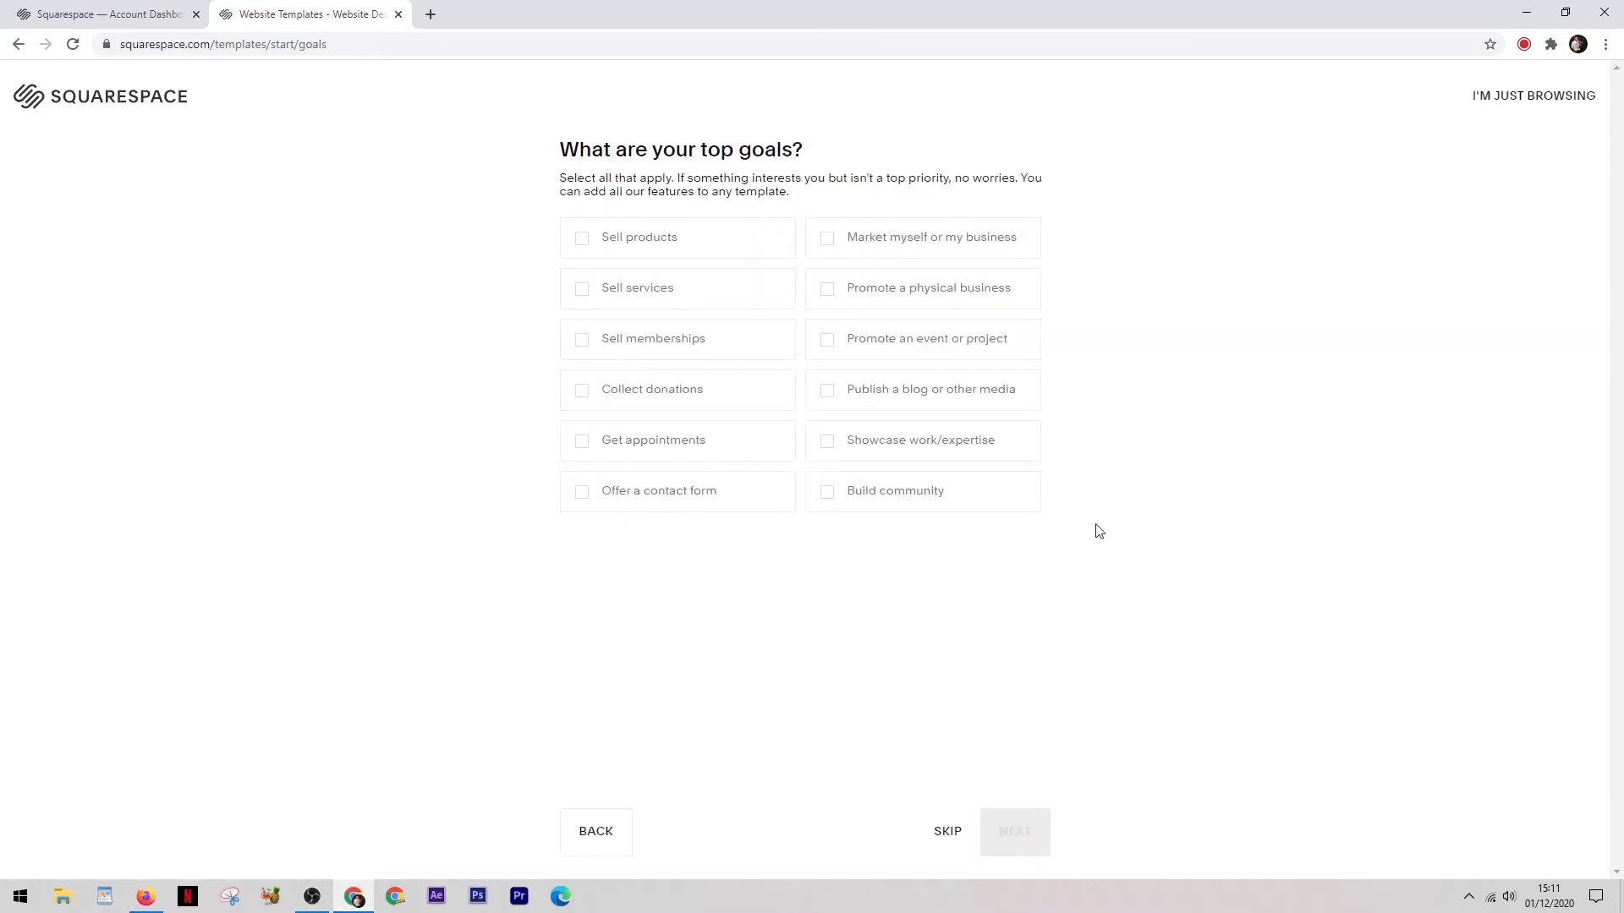
left_click(834, 448)
left_click(1036, 816)
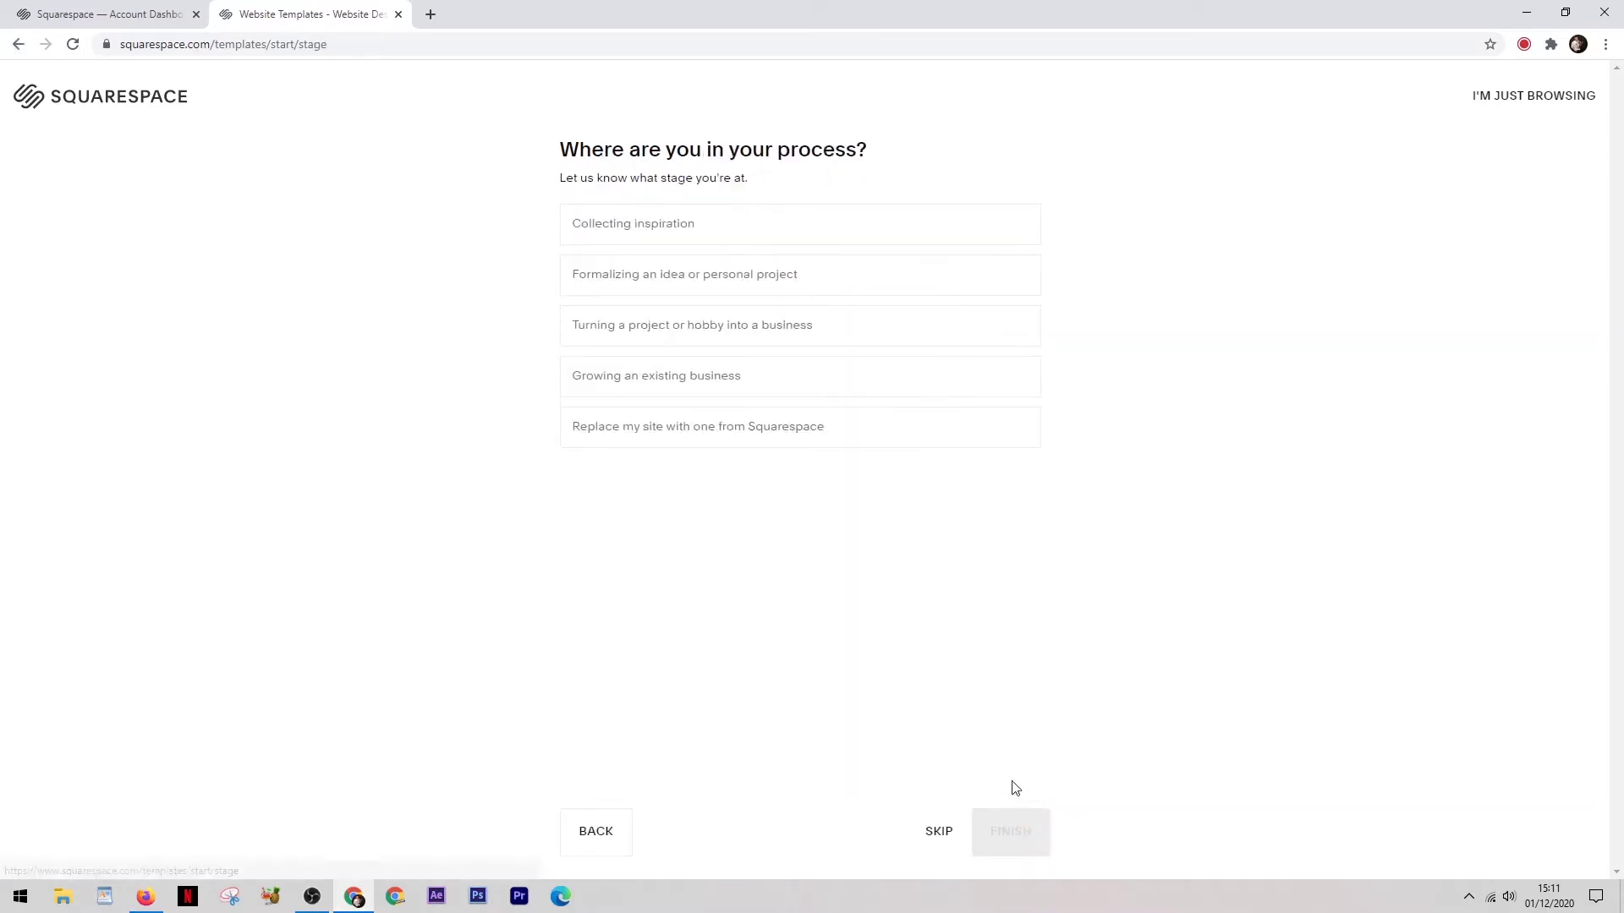
left_click(1025, 828)
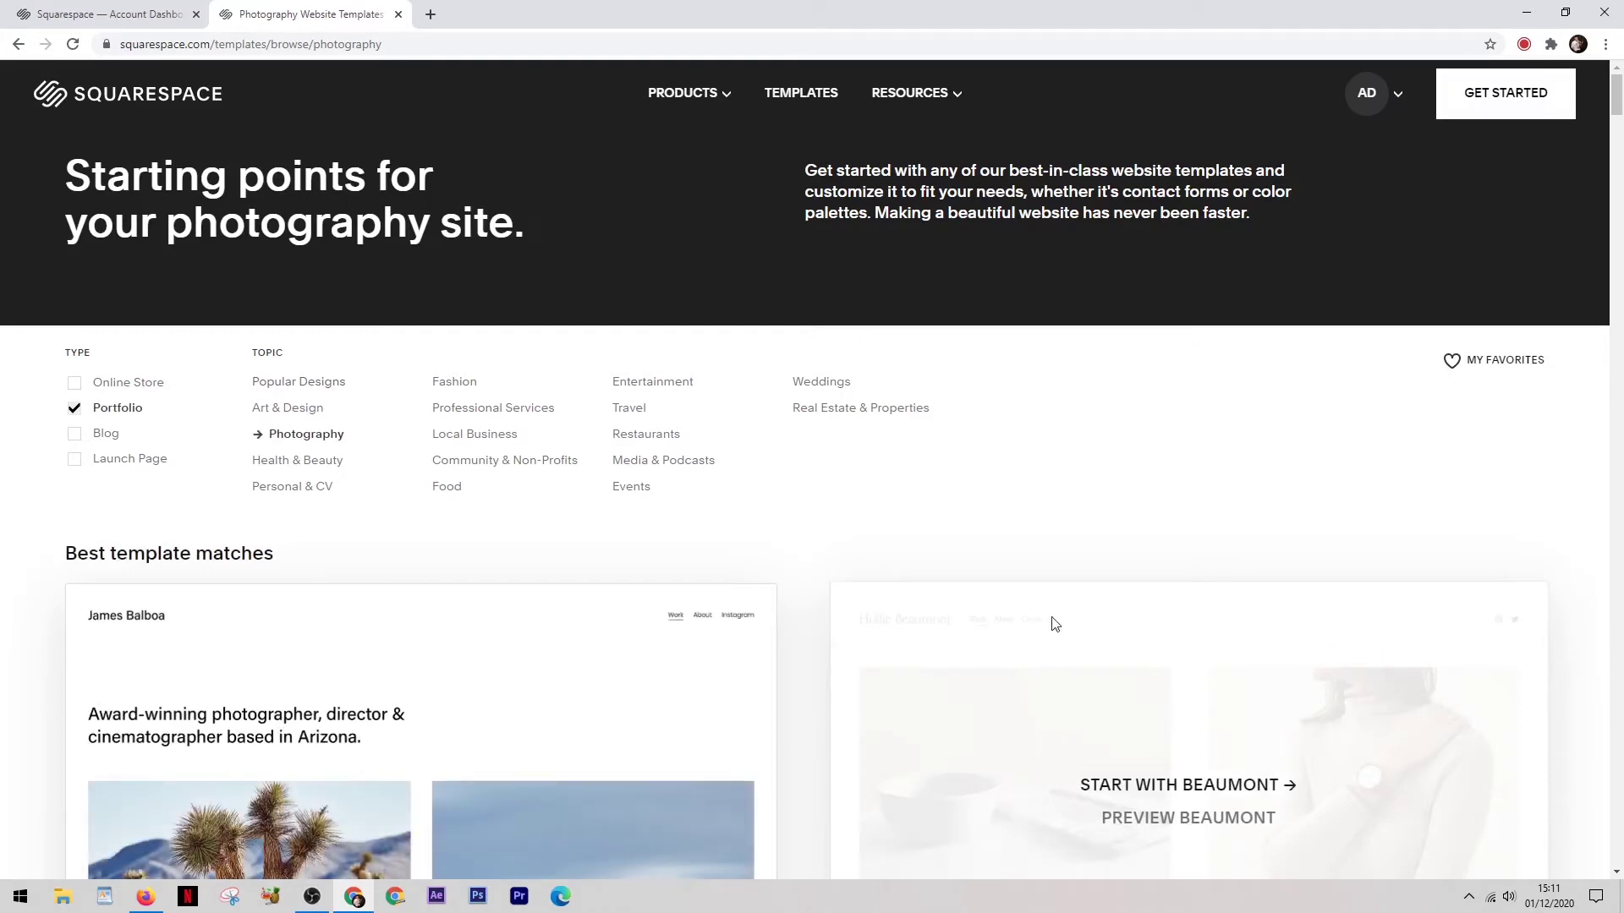
Browse Squarespace's suggested photography templates, then return to Wix's photography templates
scroll(1040, 566, "down", 9)
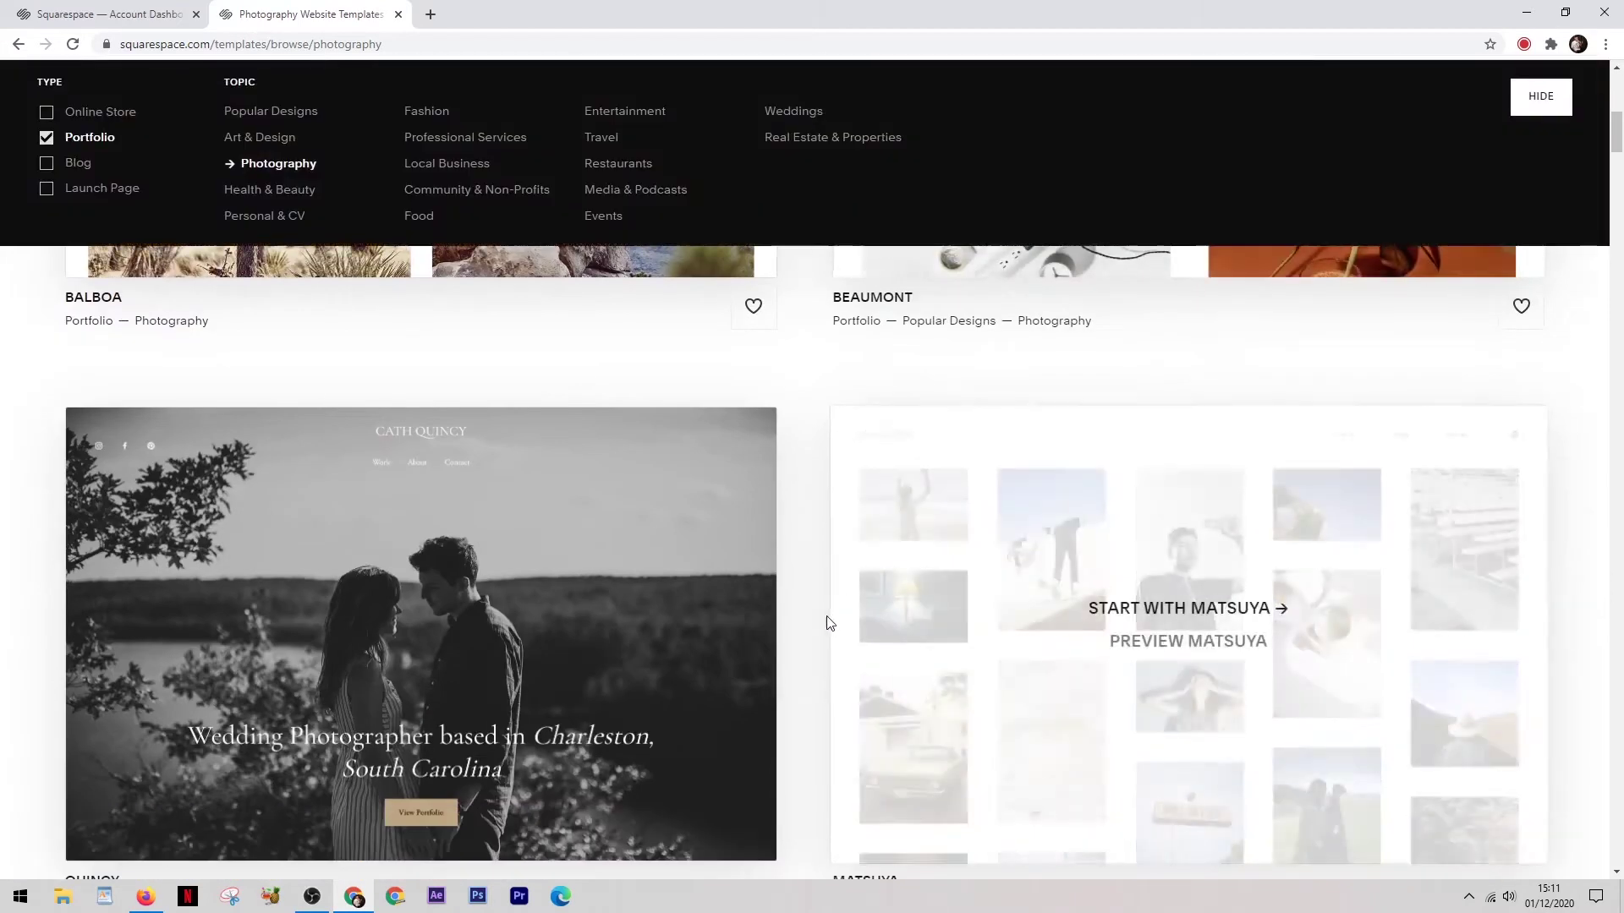
scroll(829, 623, "down", 5)
scroll(826, 630, "up", 14)
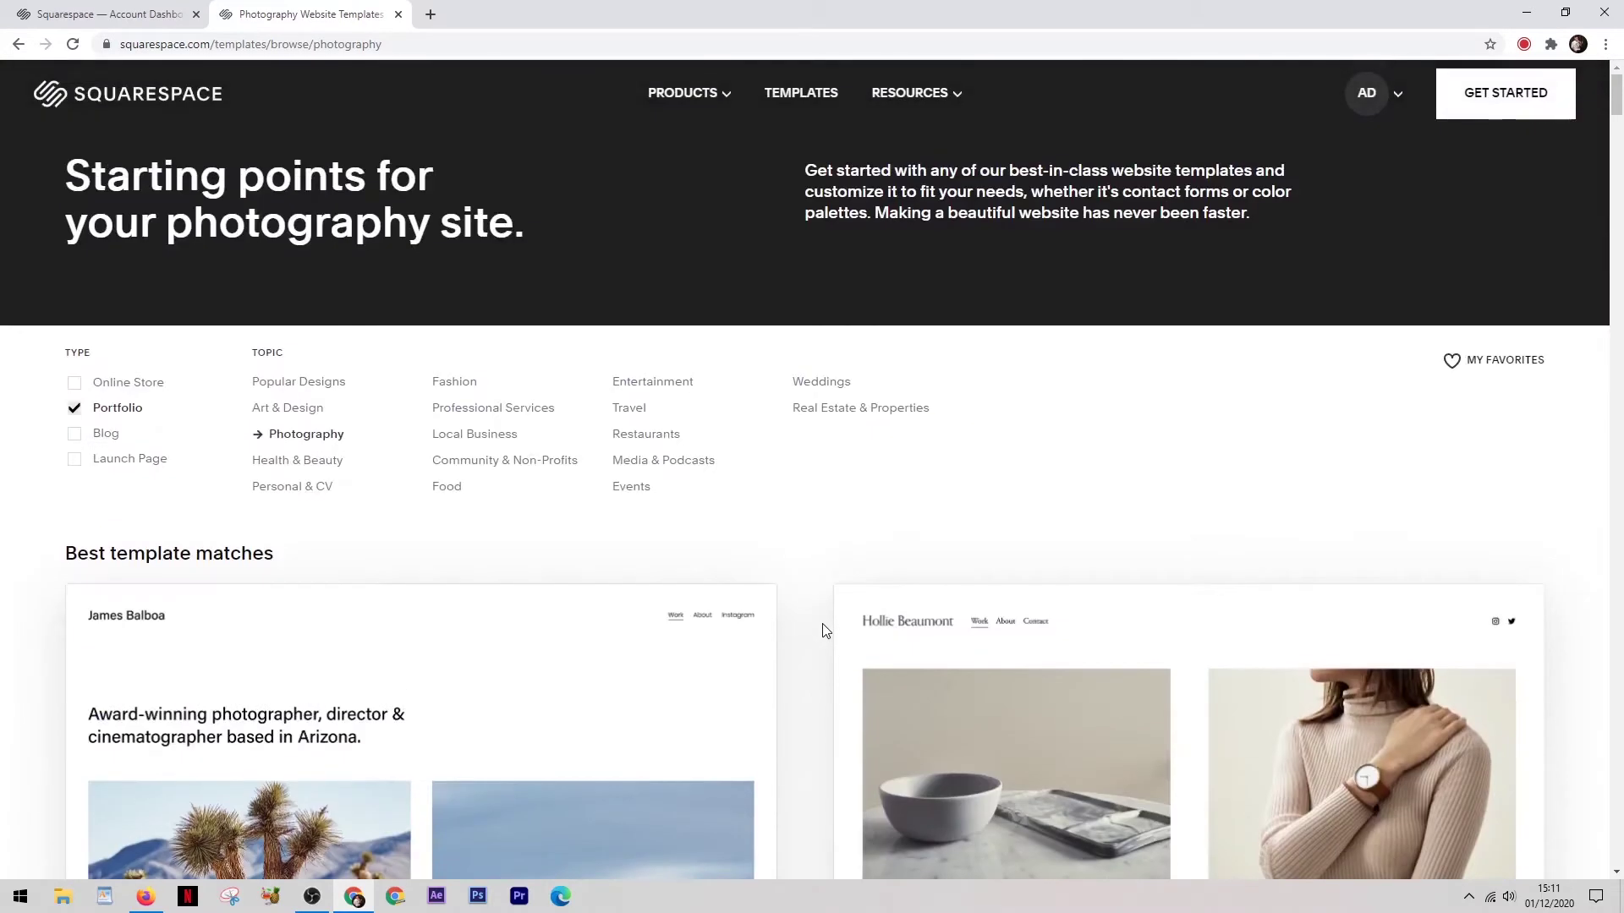
scroll(964, 486, "down", 2)
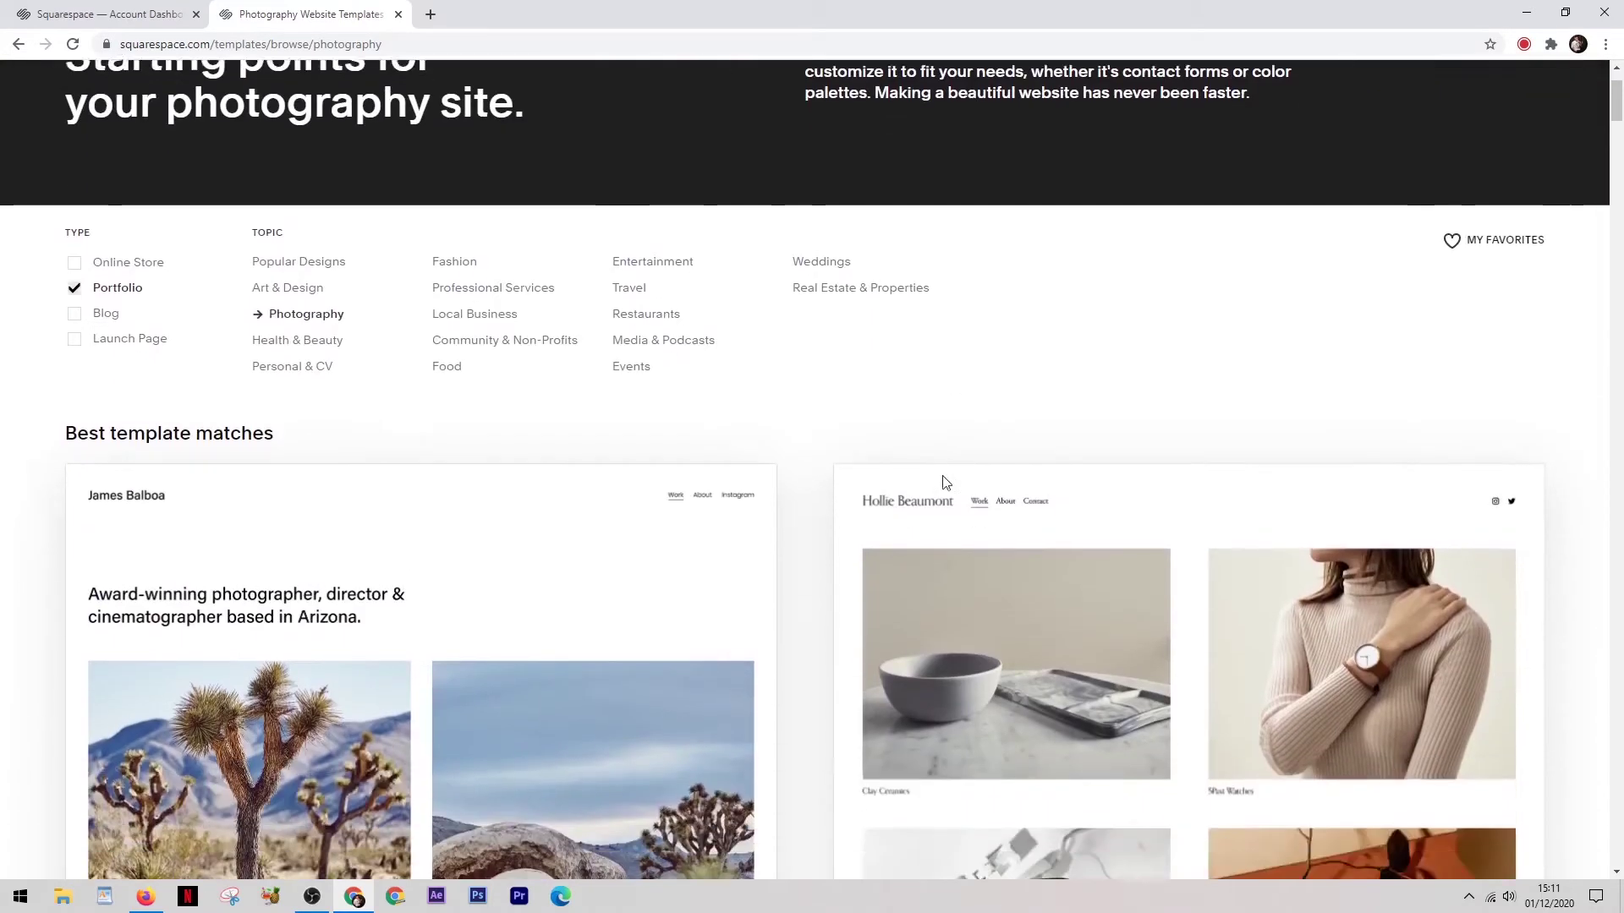
left_click(153, 898)
Open Wix's Food Photographer template in the editor
scroll(619, 717, "down", 4)
scroll(551, 590, "down", 6)
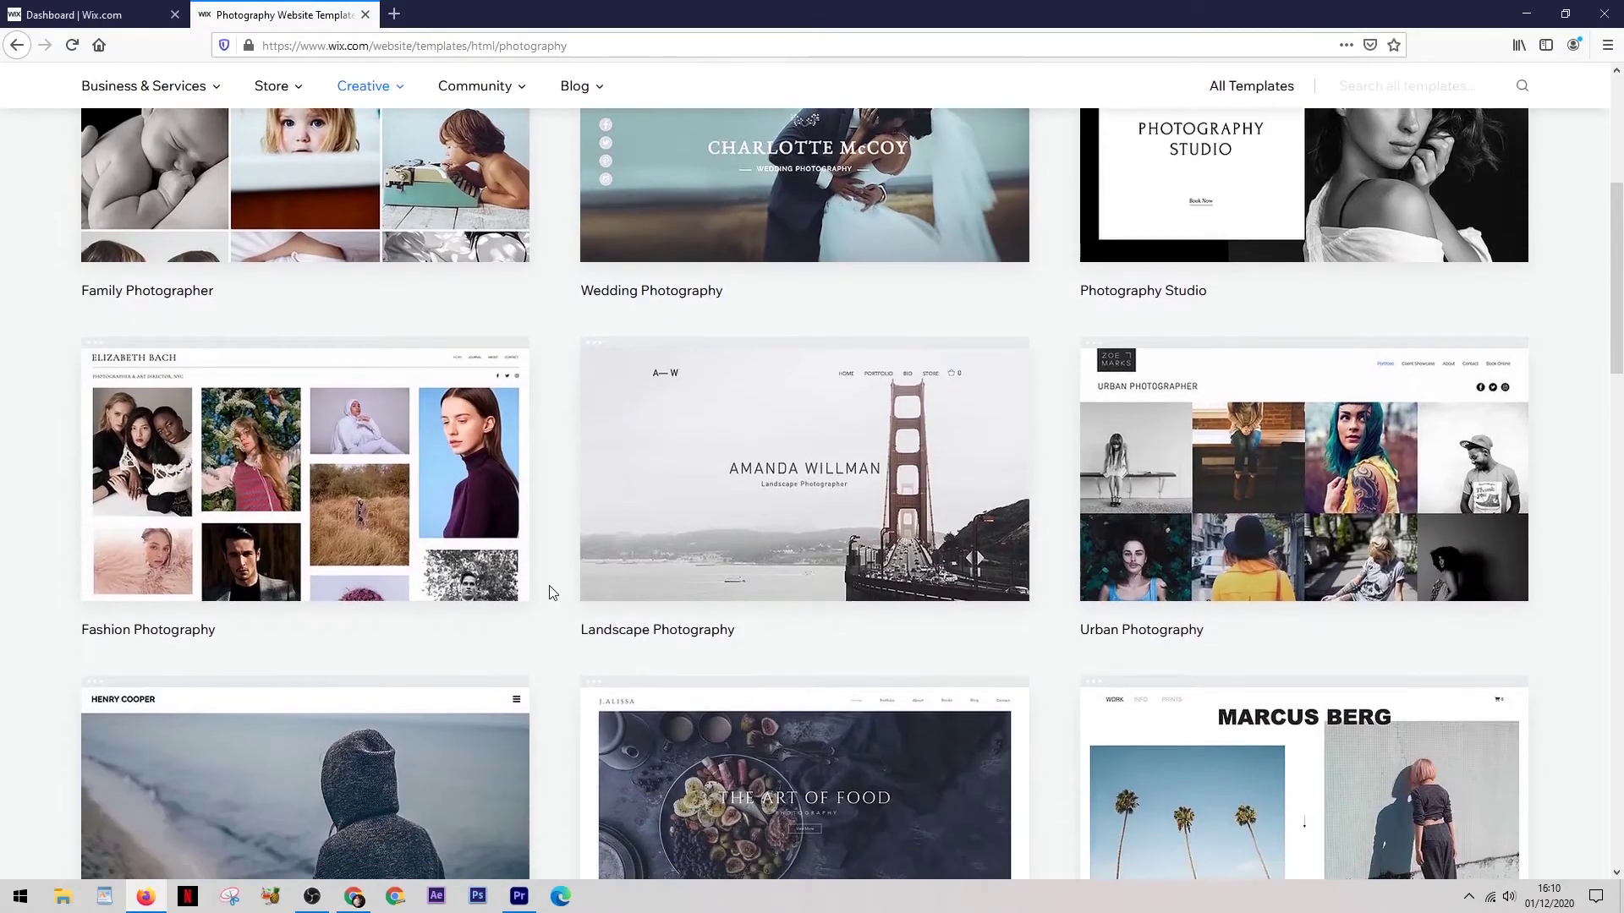
scroll(549, 590, "up", 10)
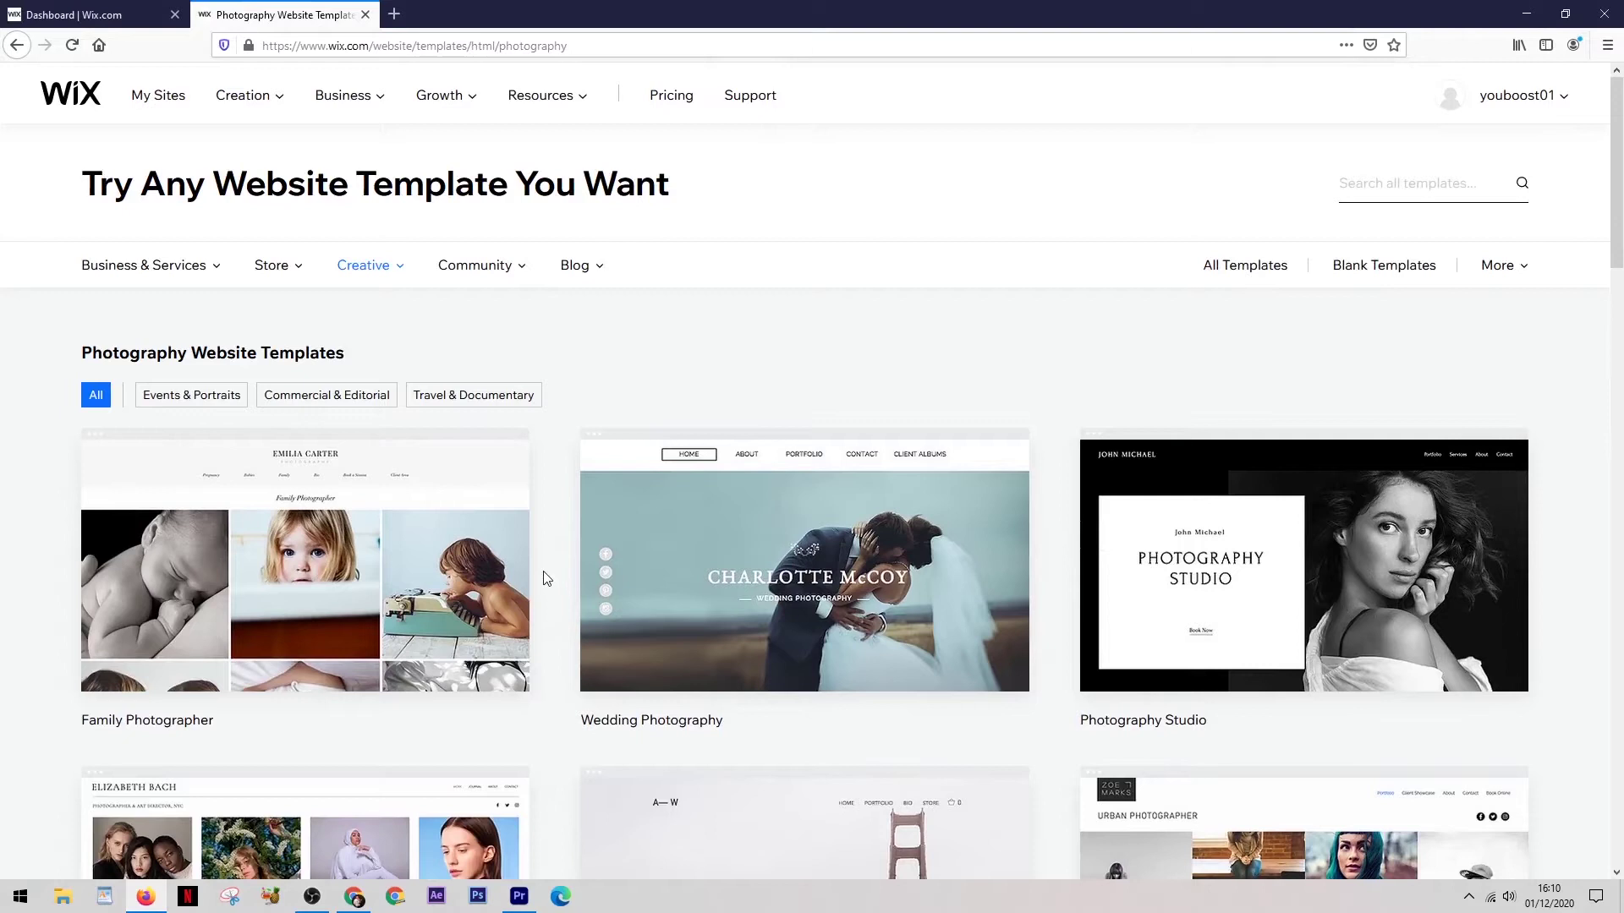
mouse_move(423, 479)
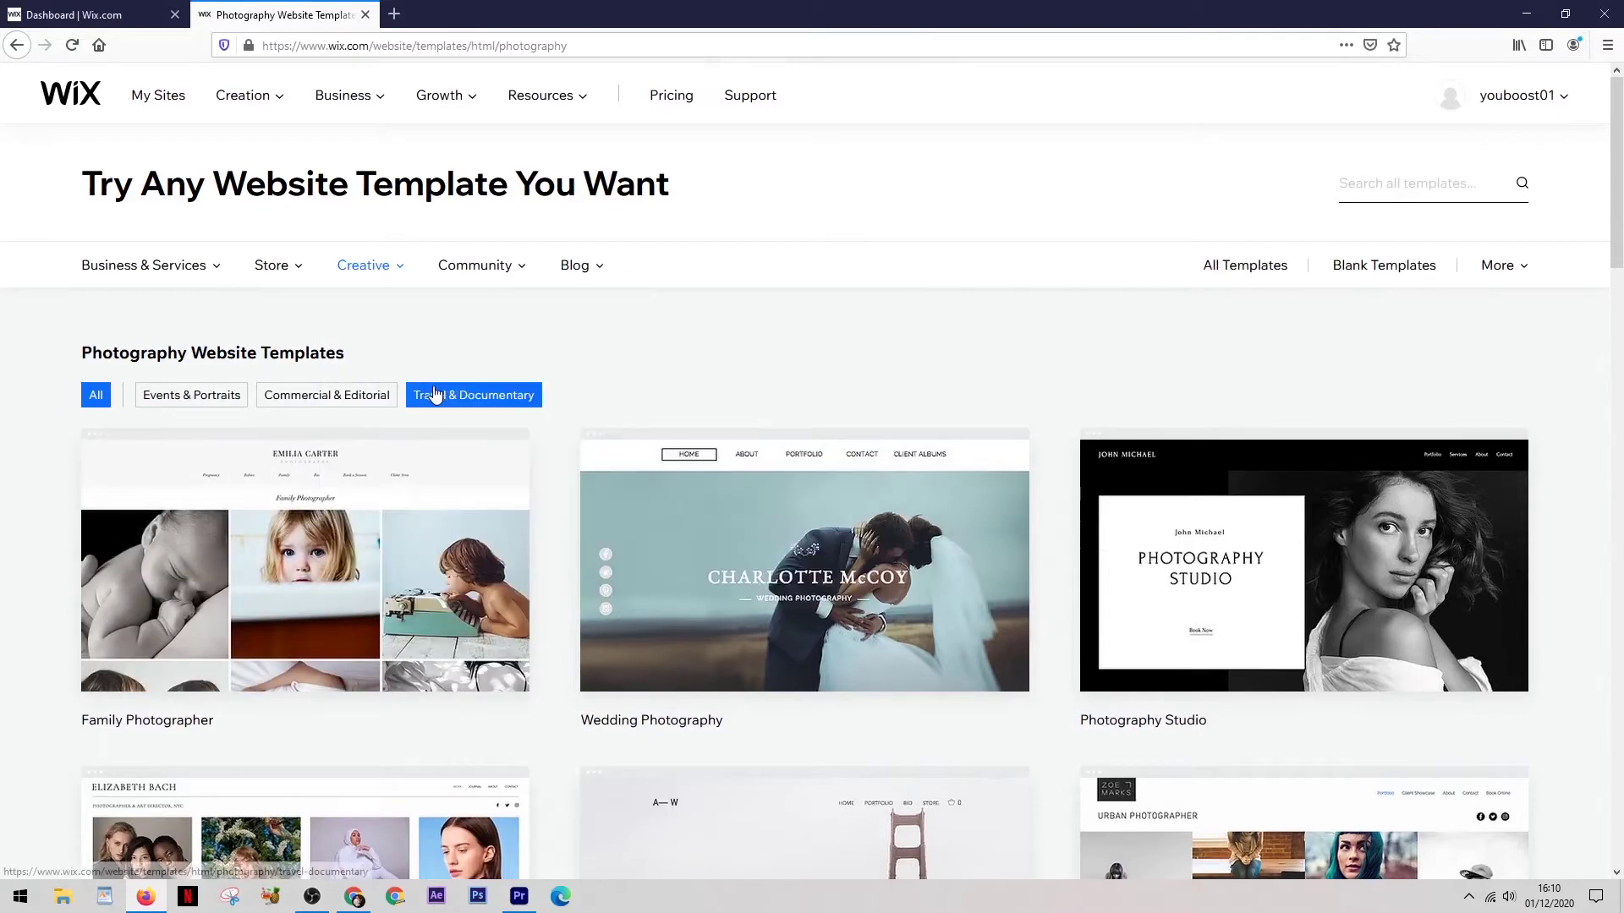
scroll(434, 388, "down", 2)
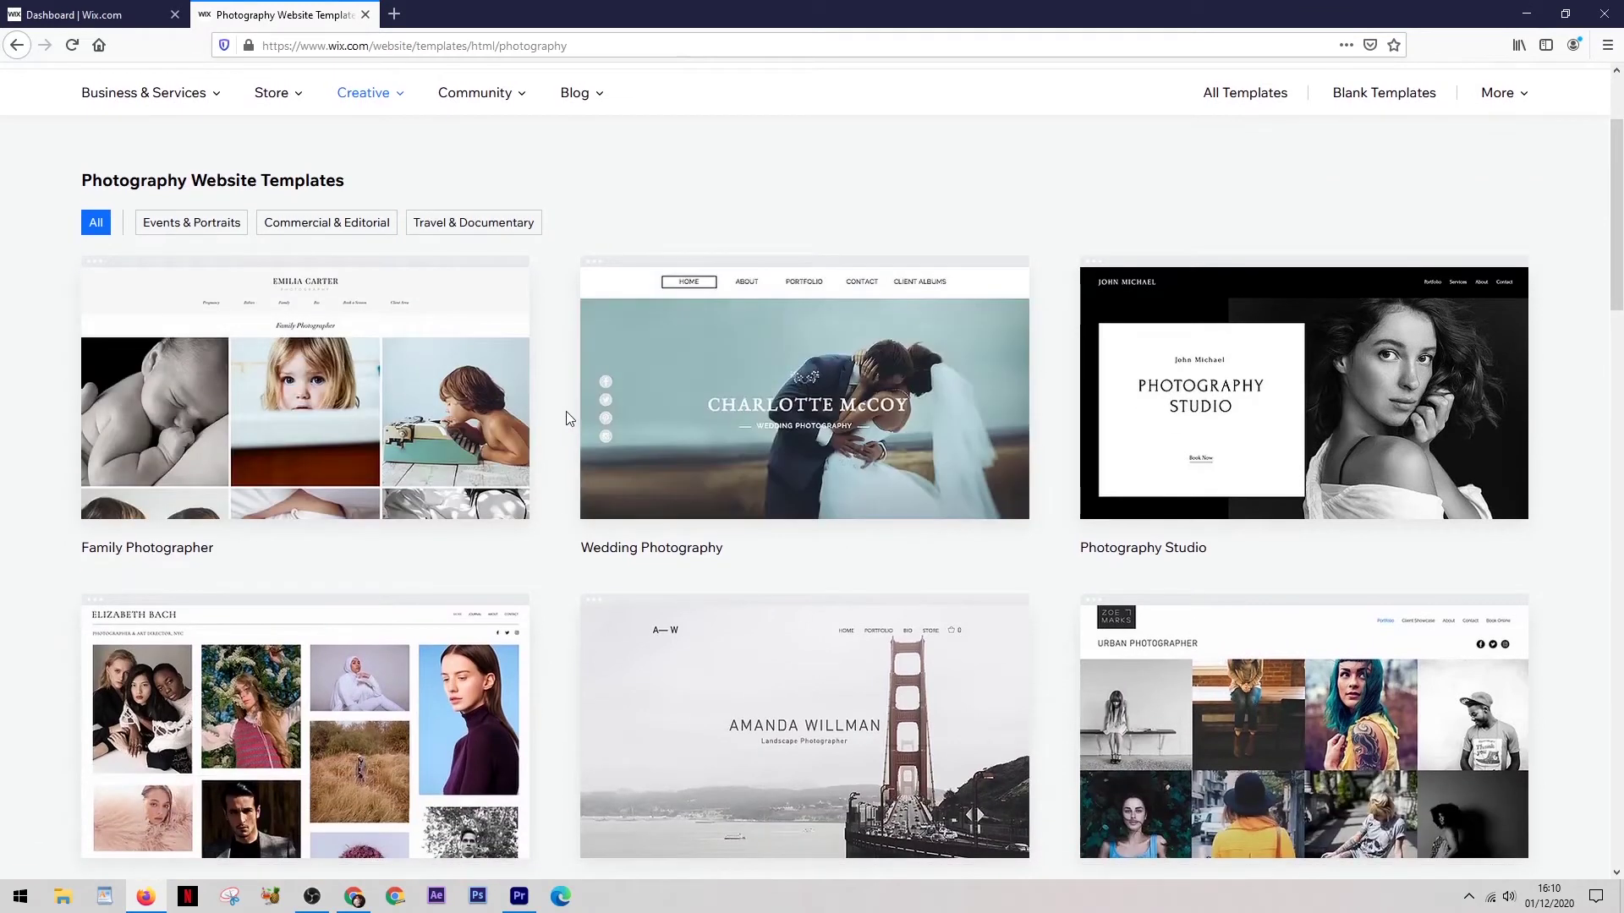
scroll(563, 416, "down", 3)
scroll(542, 463, "down", 4)
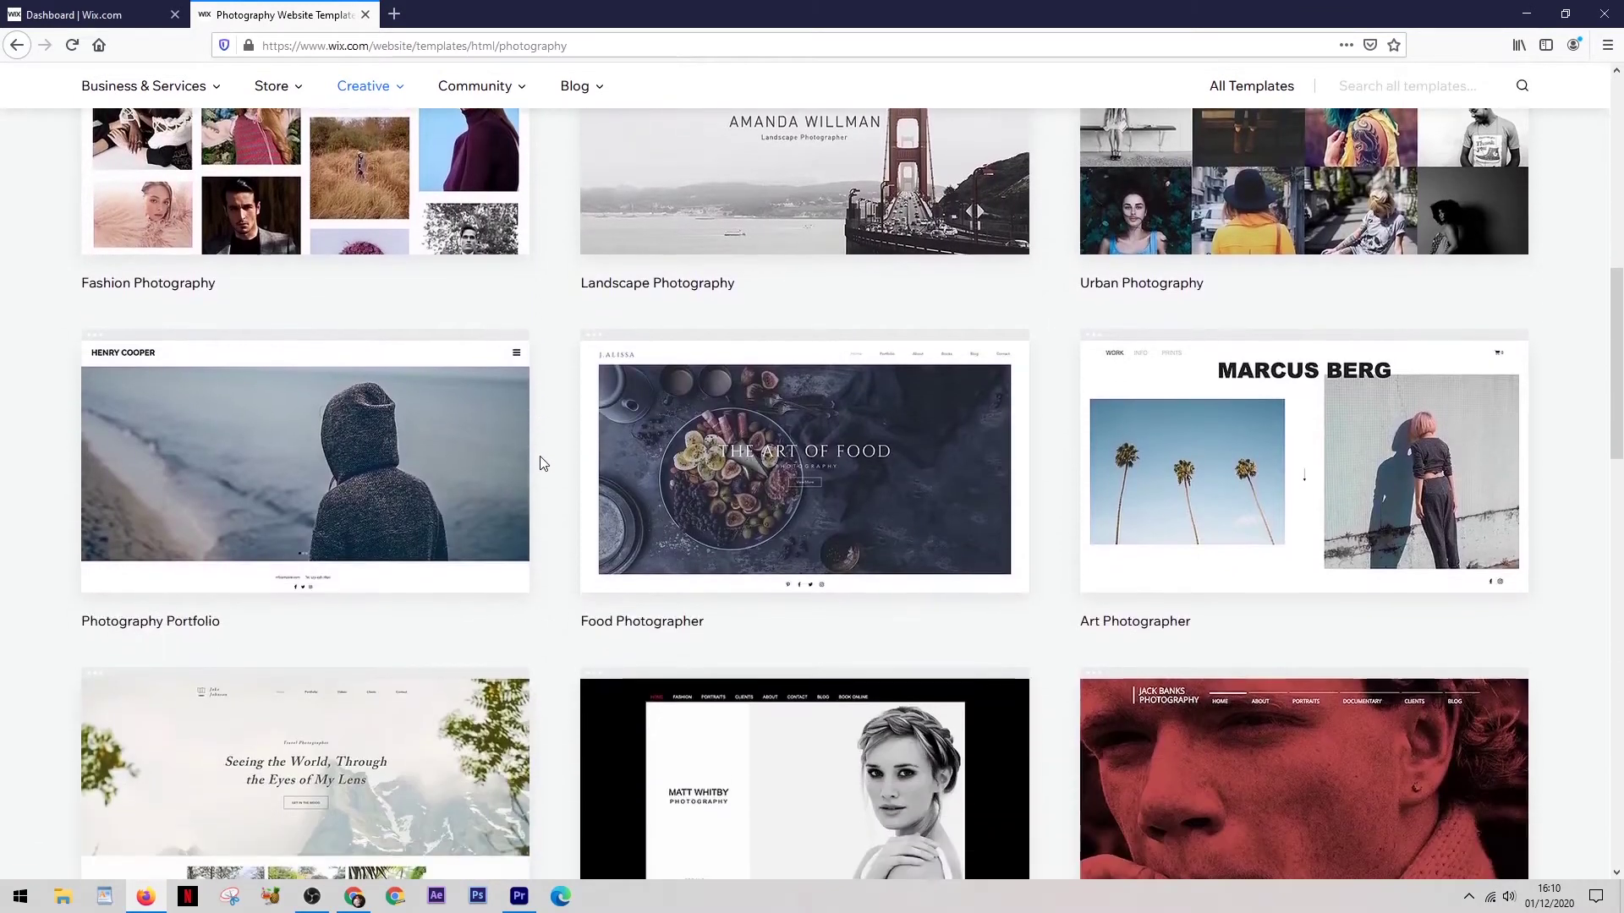
mouse_move(605, 416)
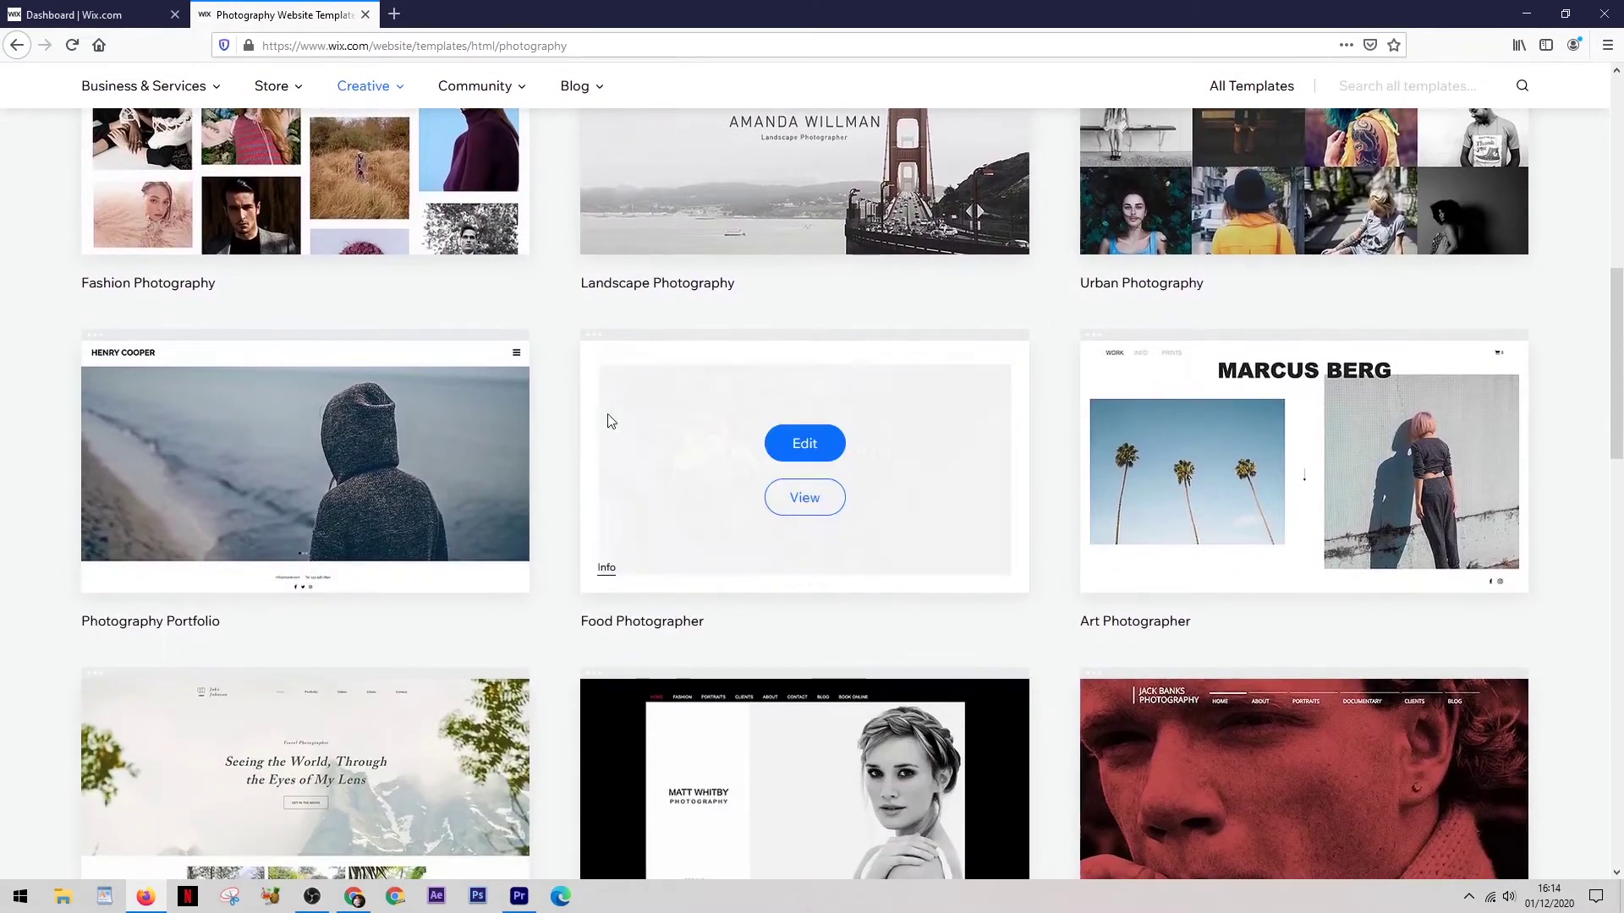
left_click(804, 443)
Start a Squarespace site from the Quincy template
left_click(353, 896)
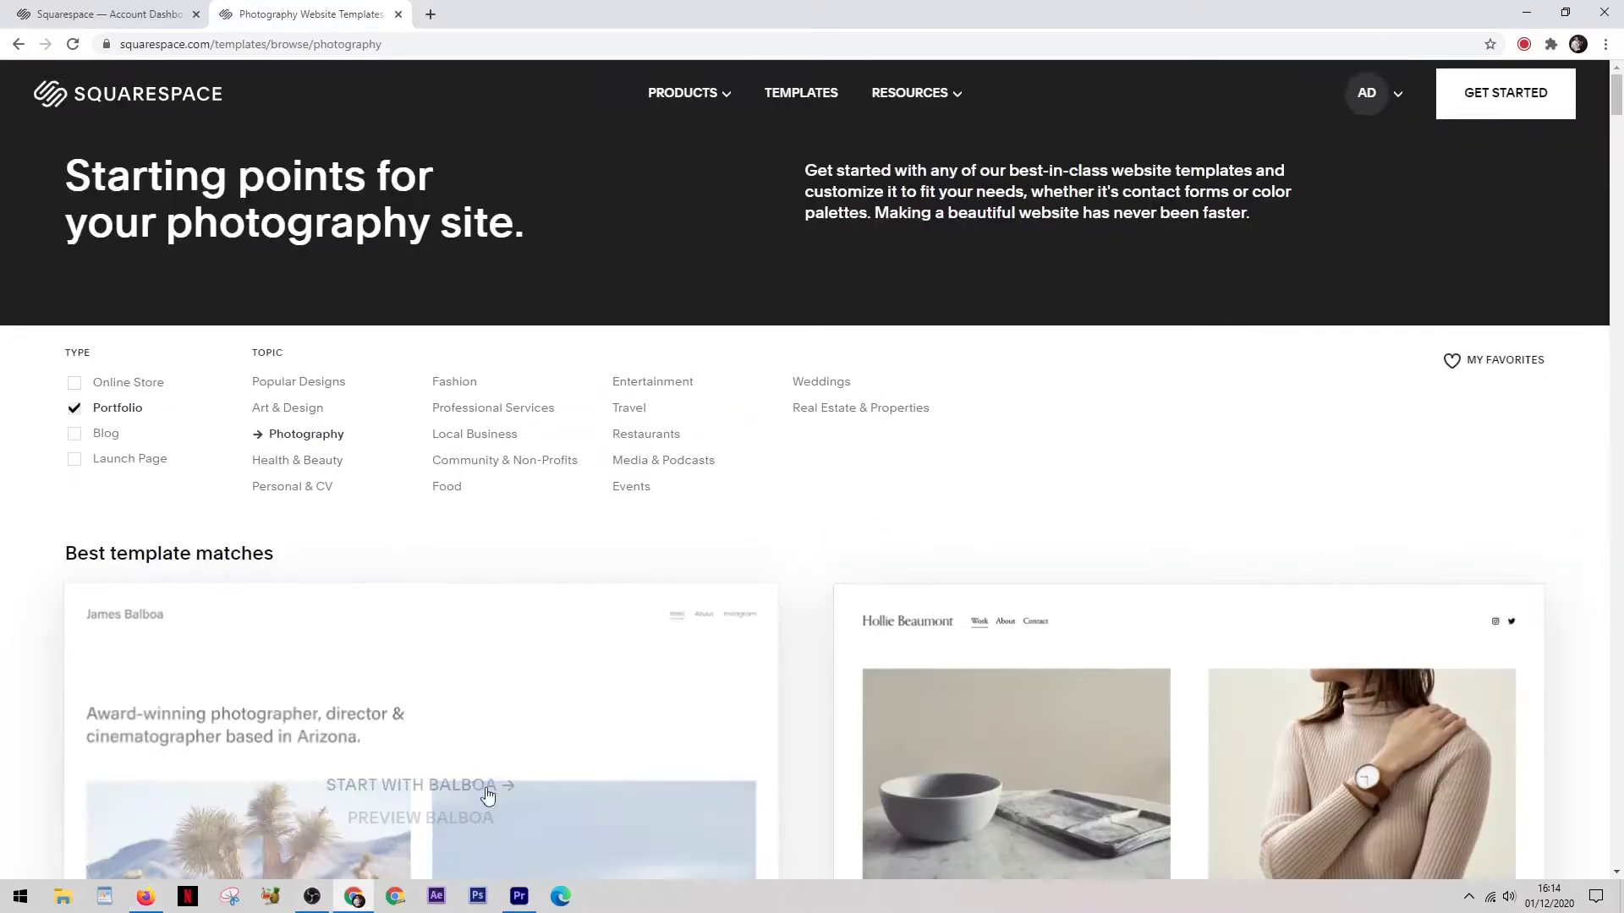
scroll(498, 758, "down", 10)
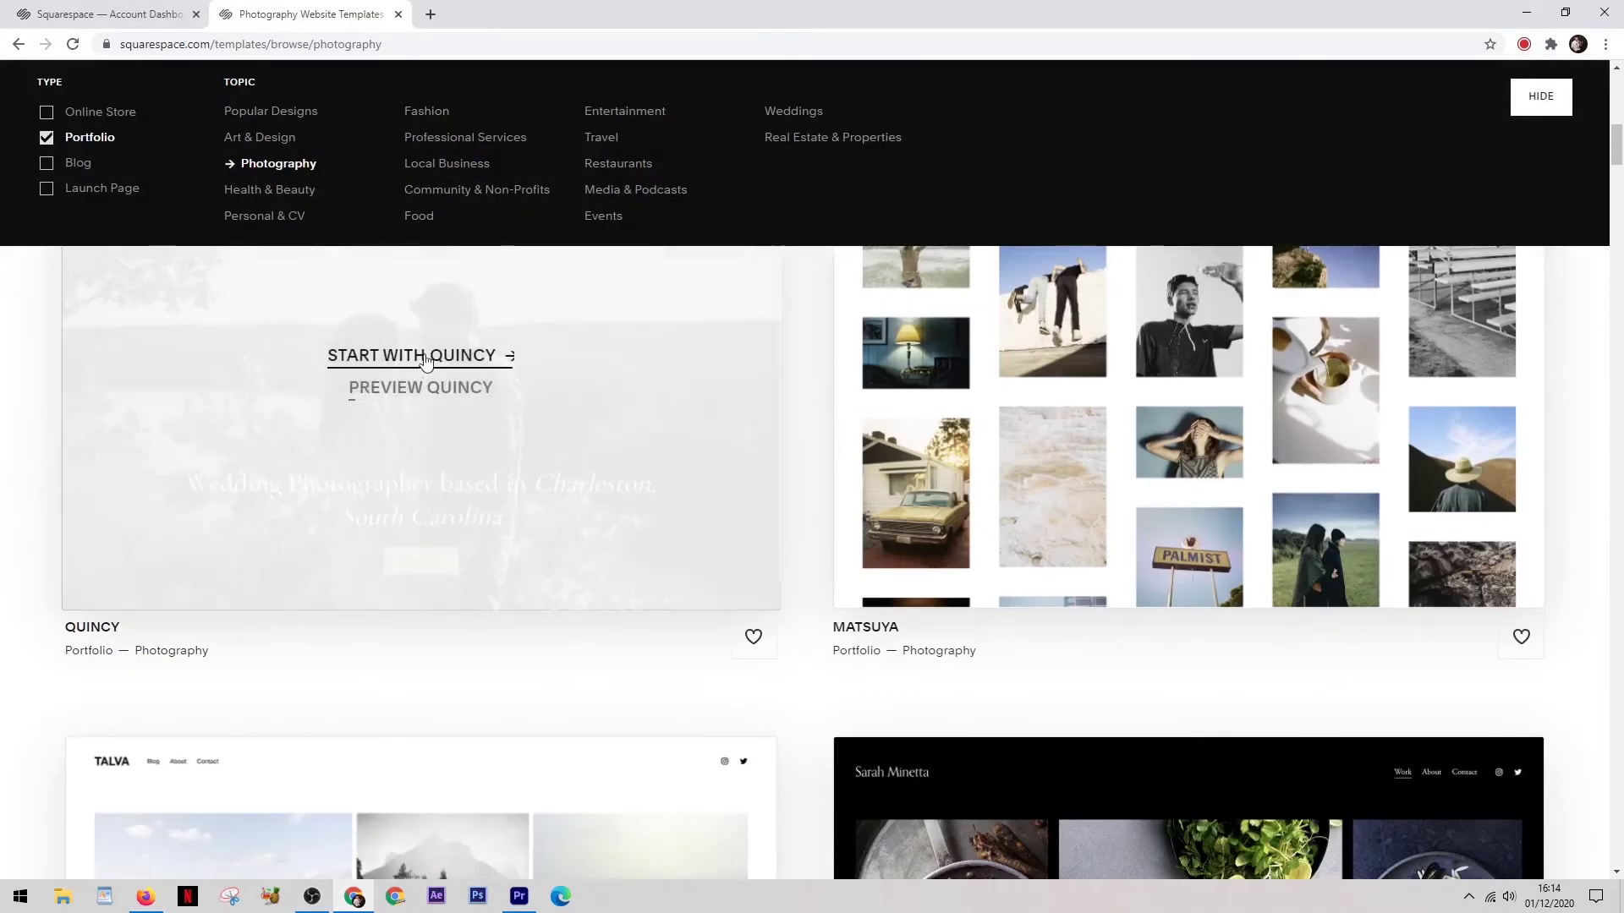
left_click(425, 357)
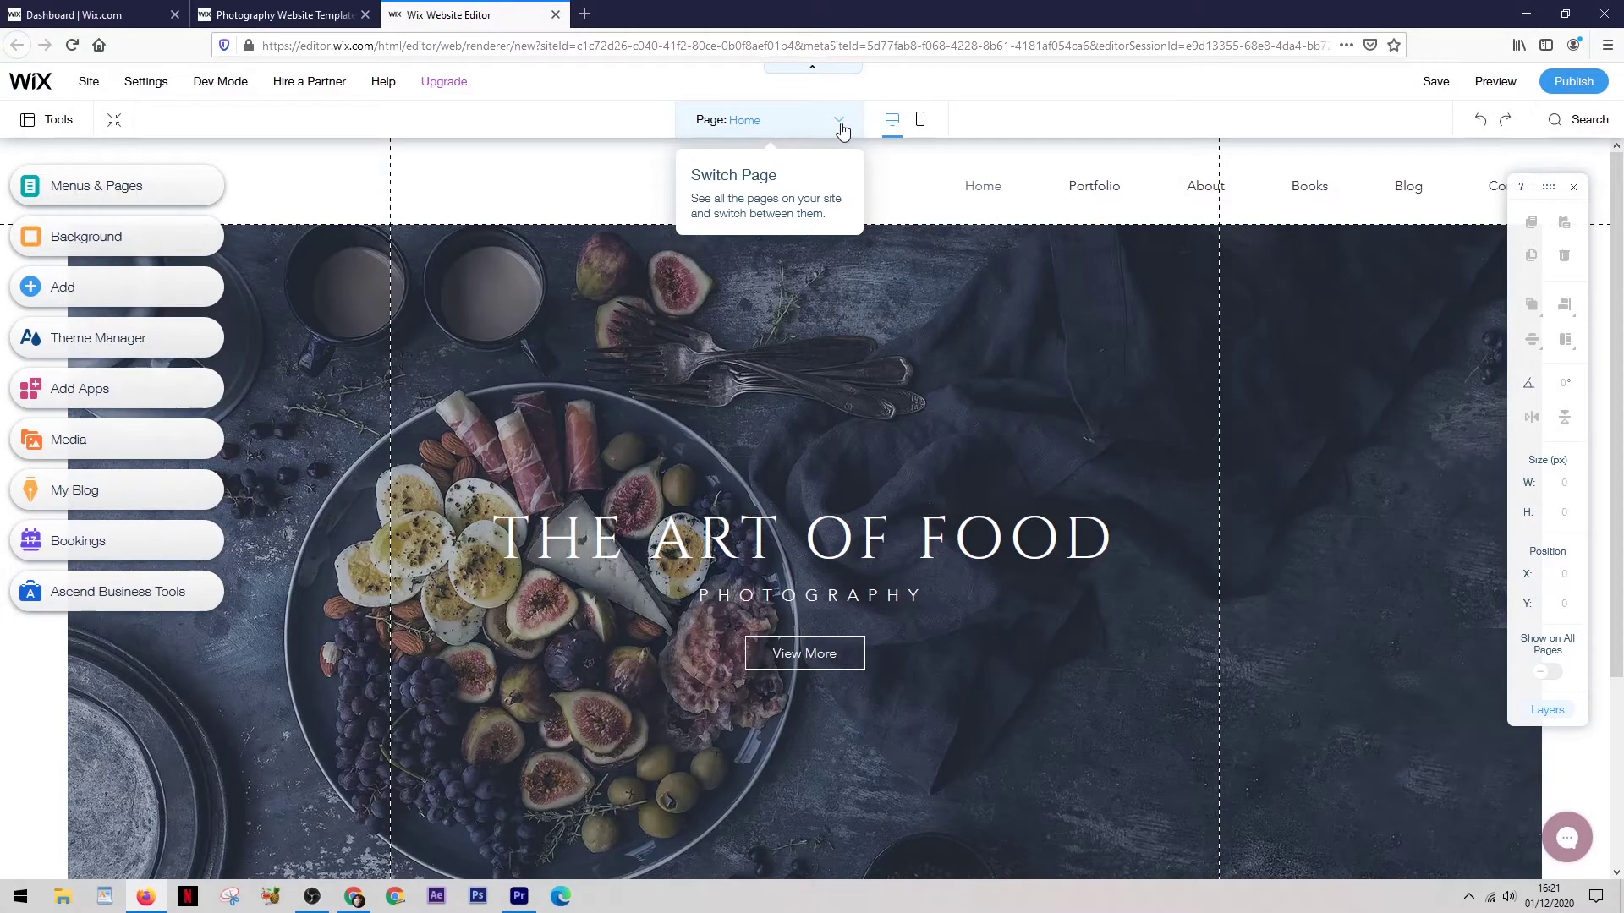
left_click(840, 123)
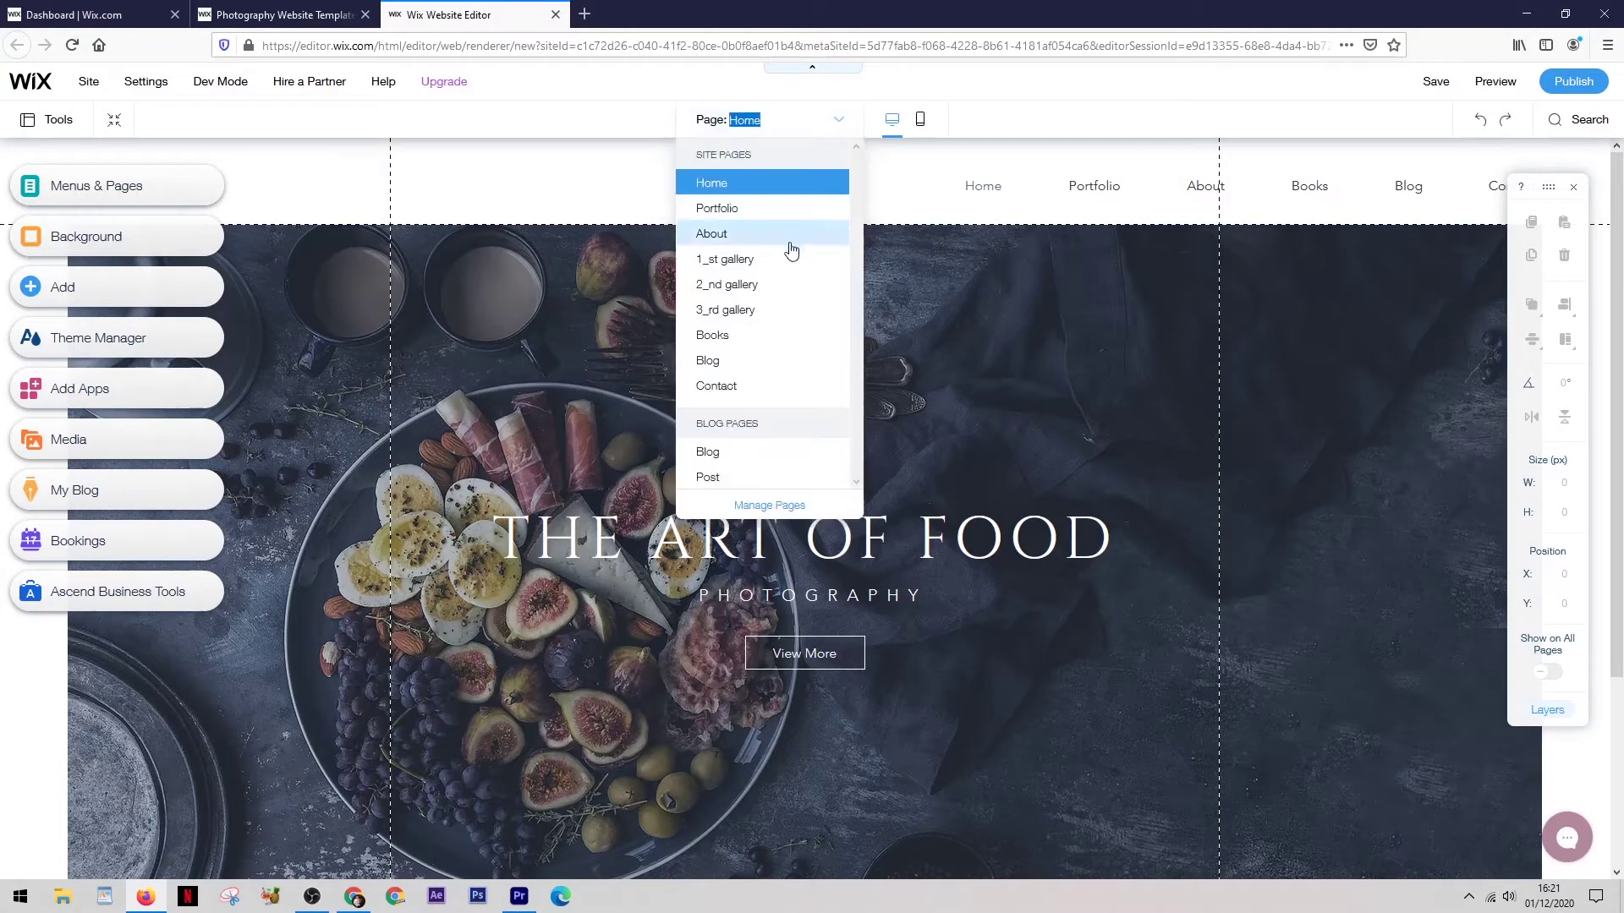
left_click(837, 120)
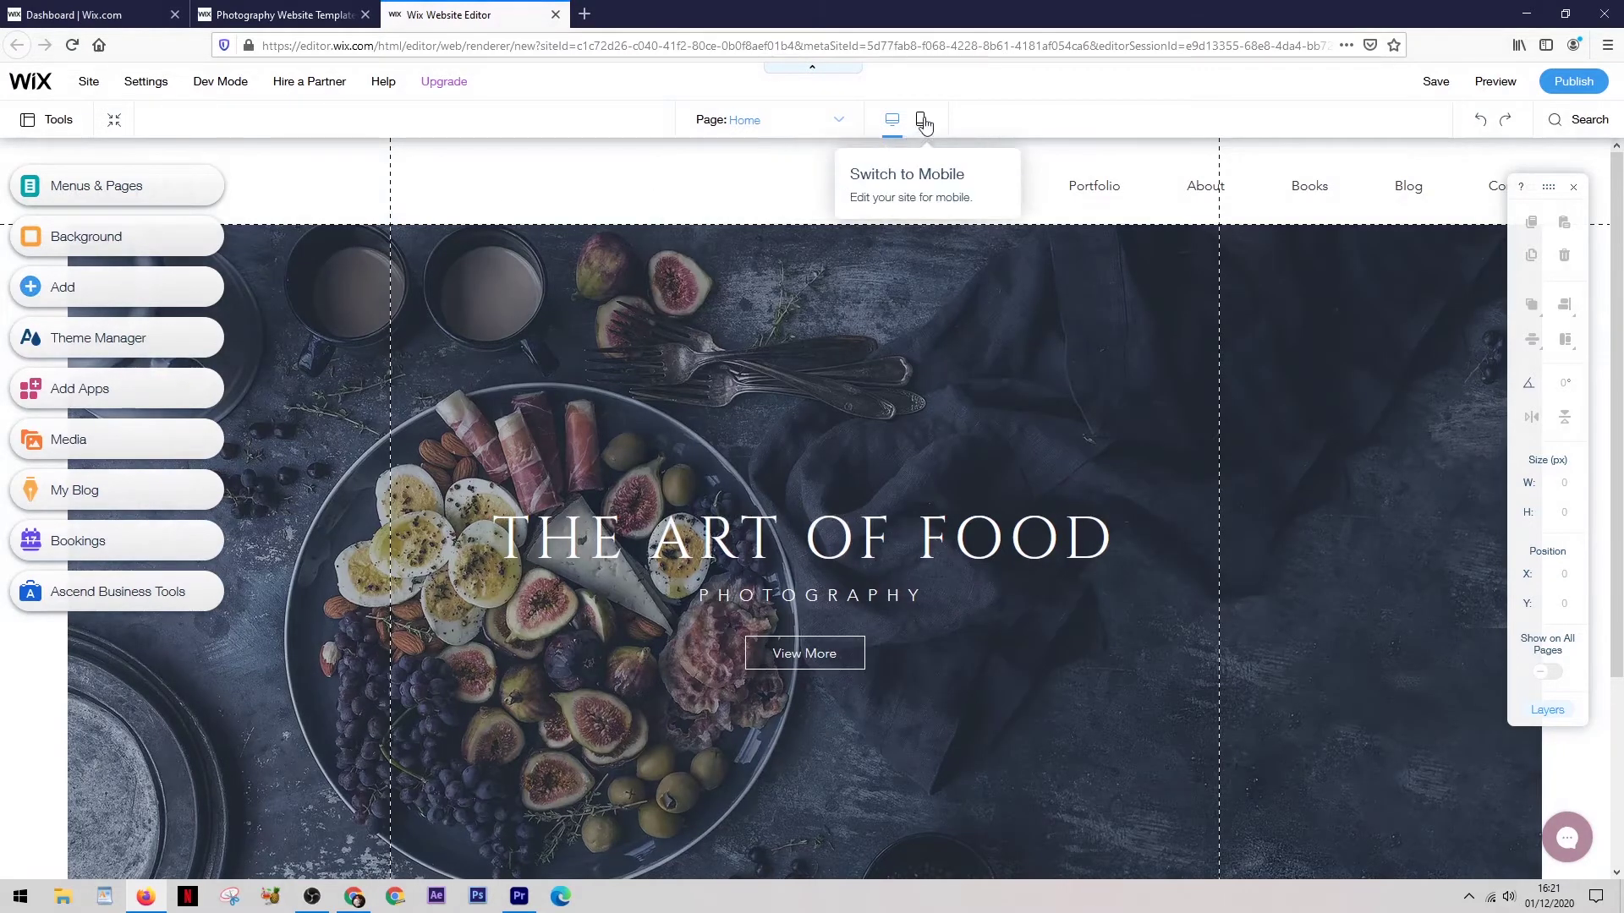
left_click(922, 121)
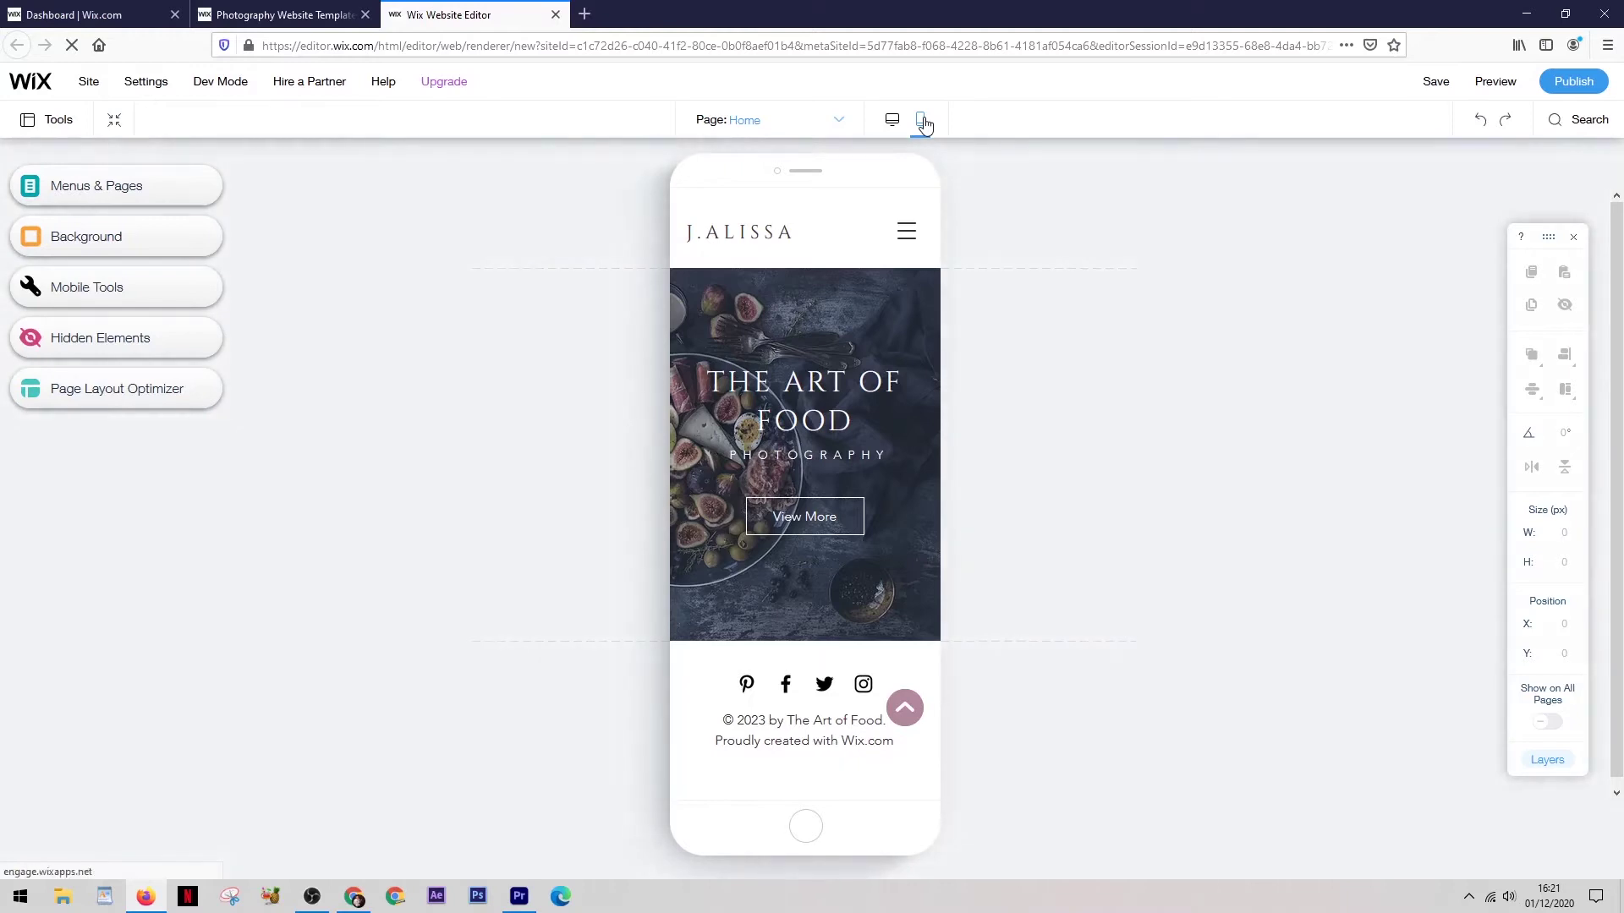
left_click(893, 121)
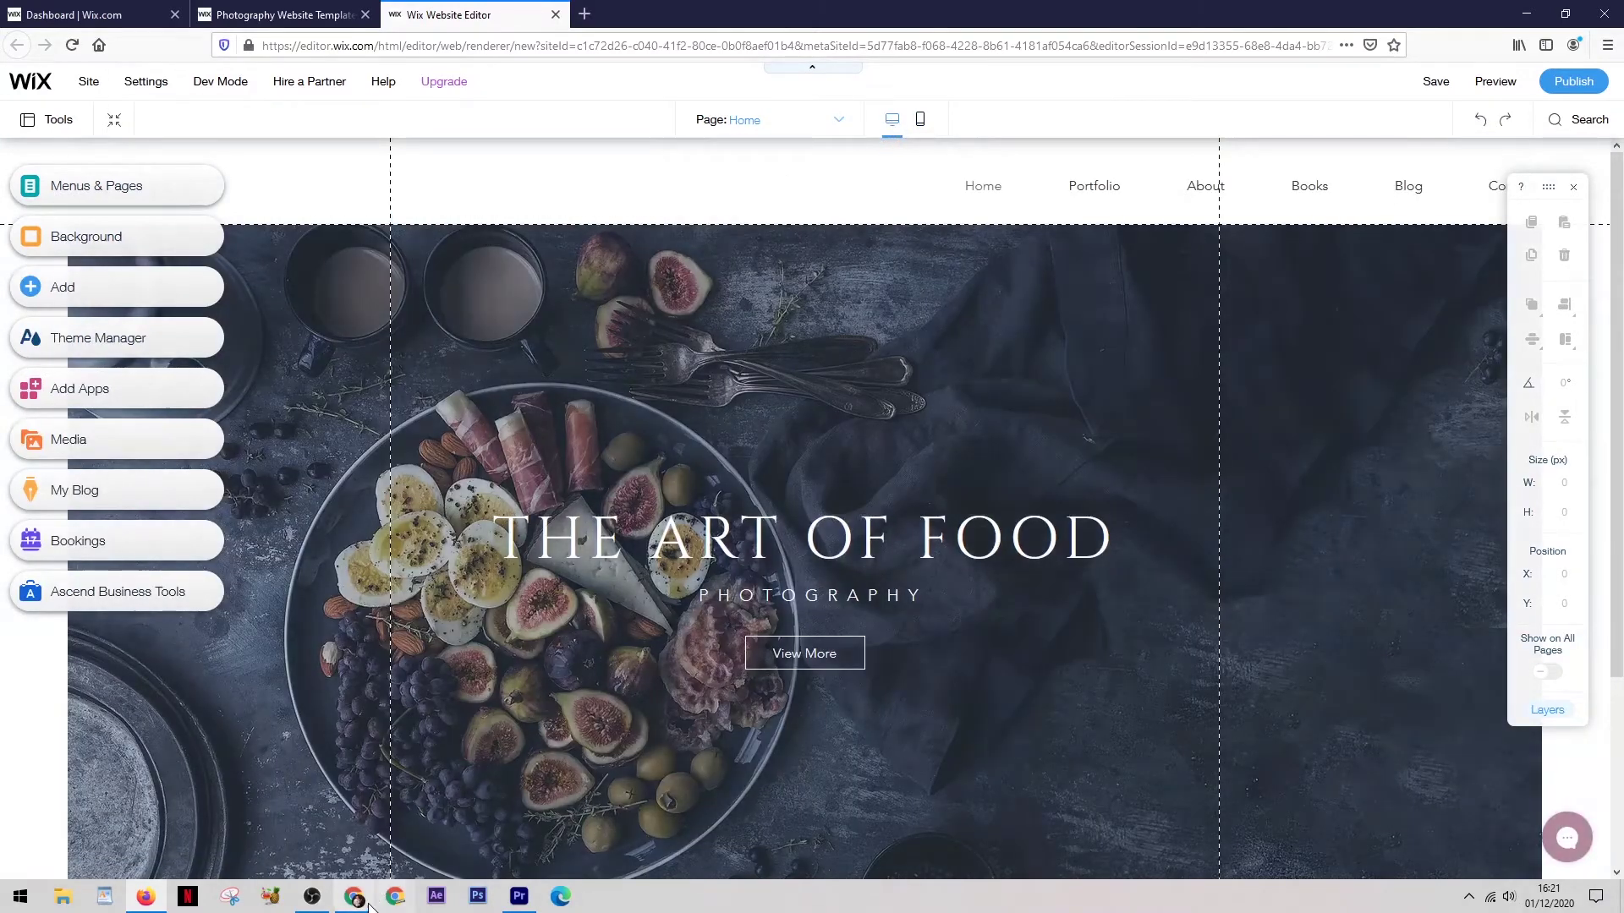
left_click(368, 901)
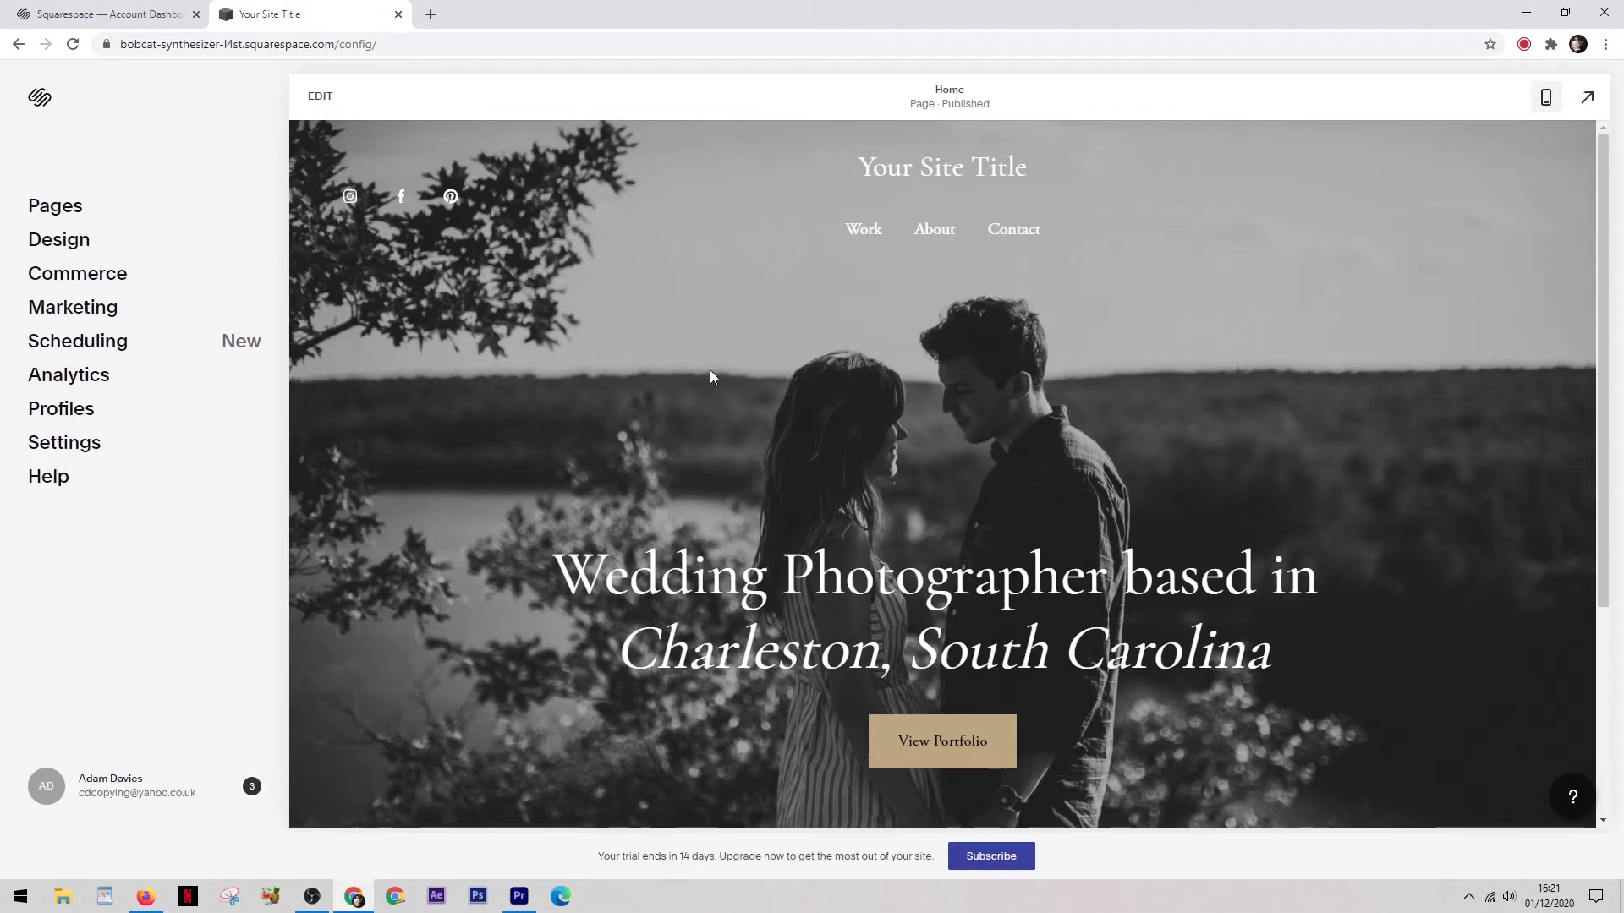
Review the Quincy pages list and Home page in mobile and desktop preview, then return to Wix
left_click(99, 206)
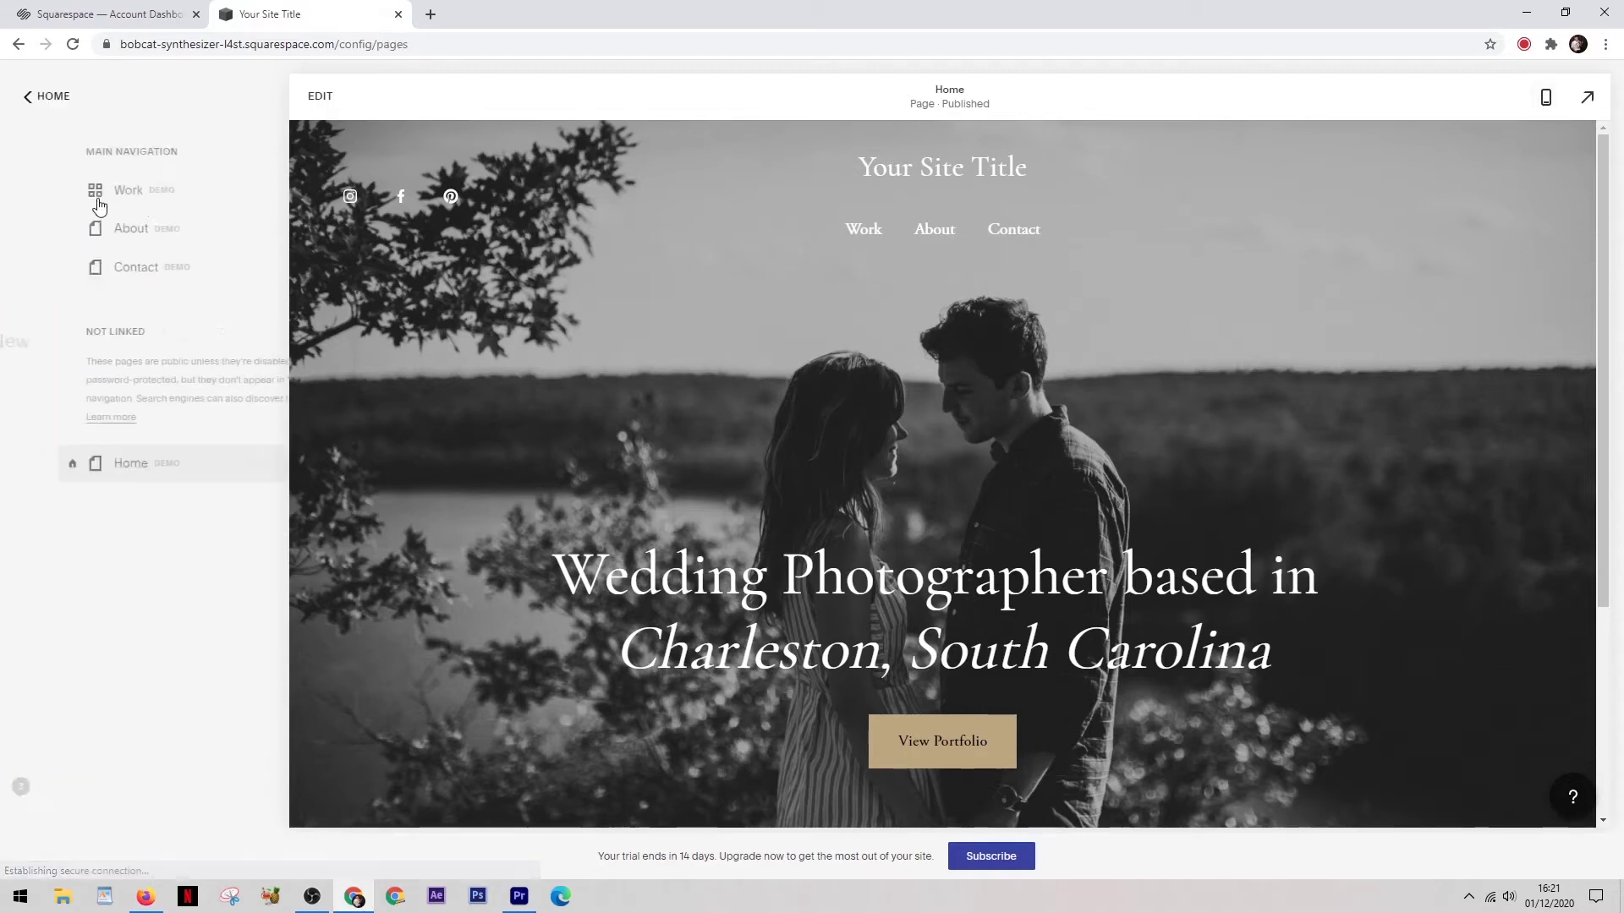
left_click(54, 97)
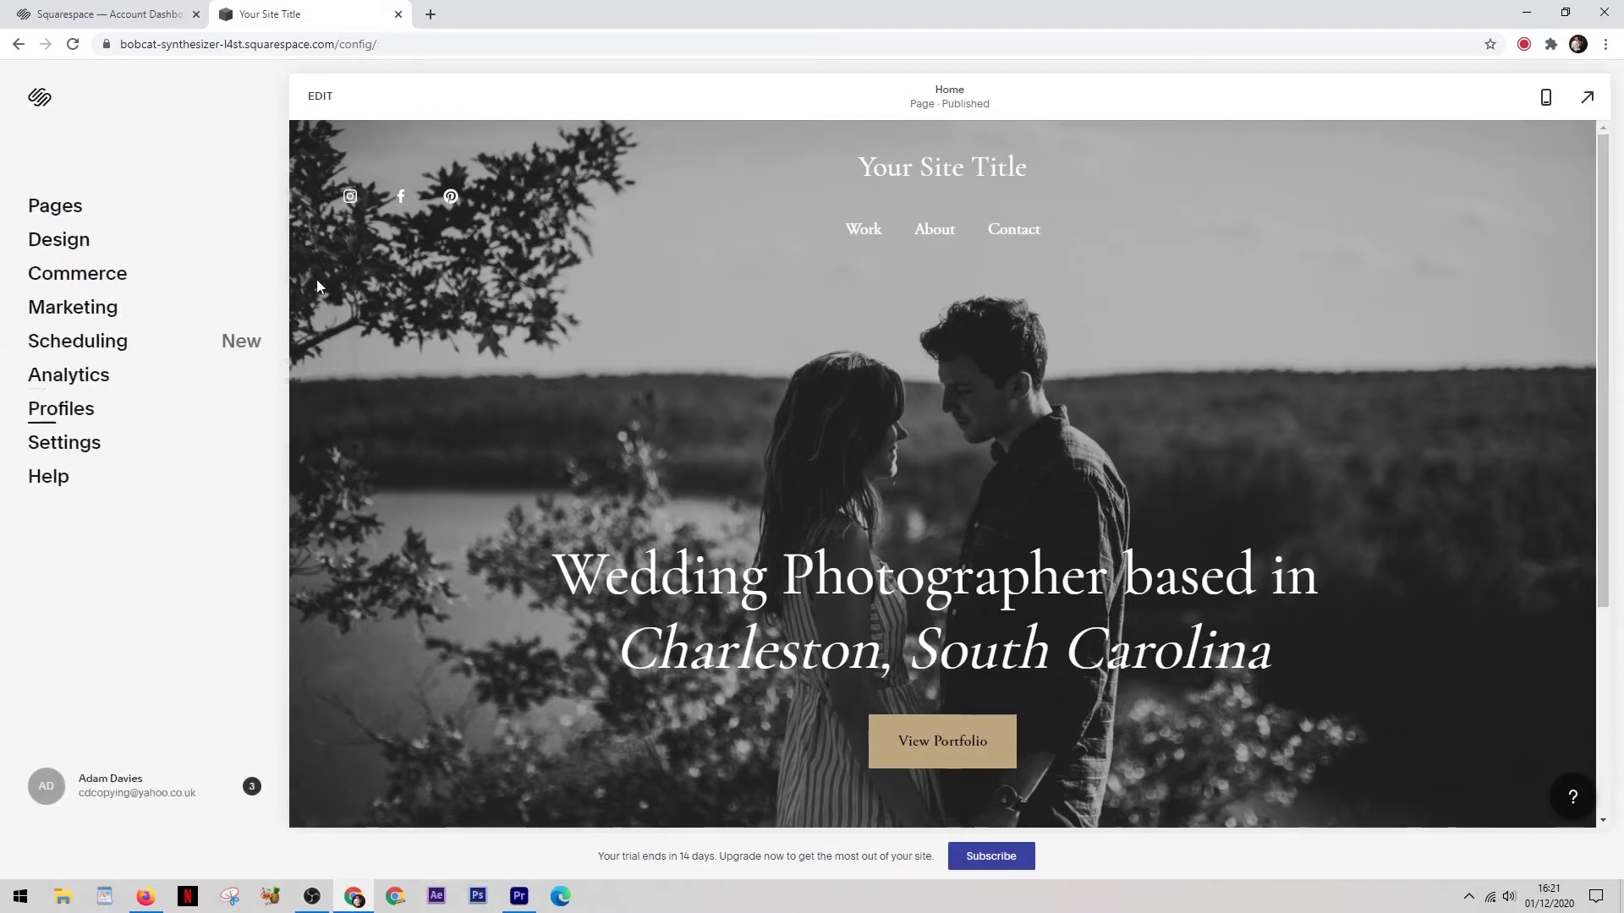
left_click(1545, 98)
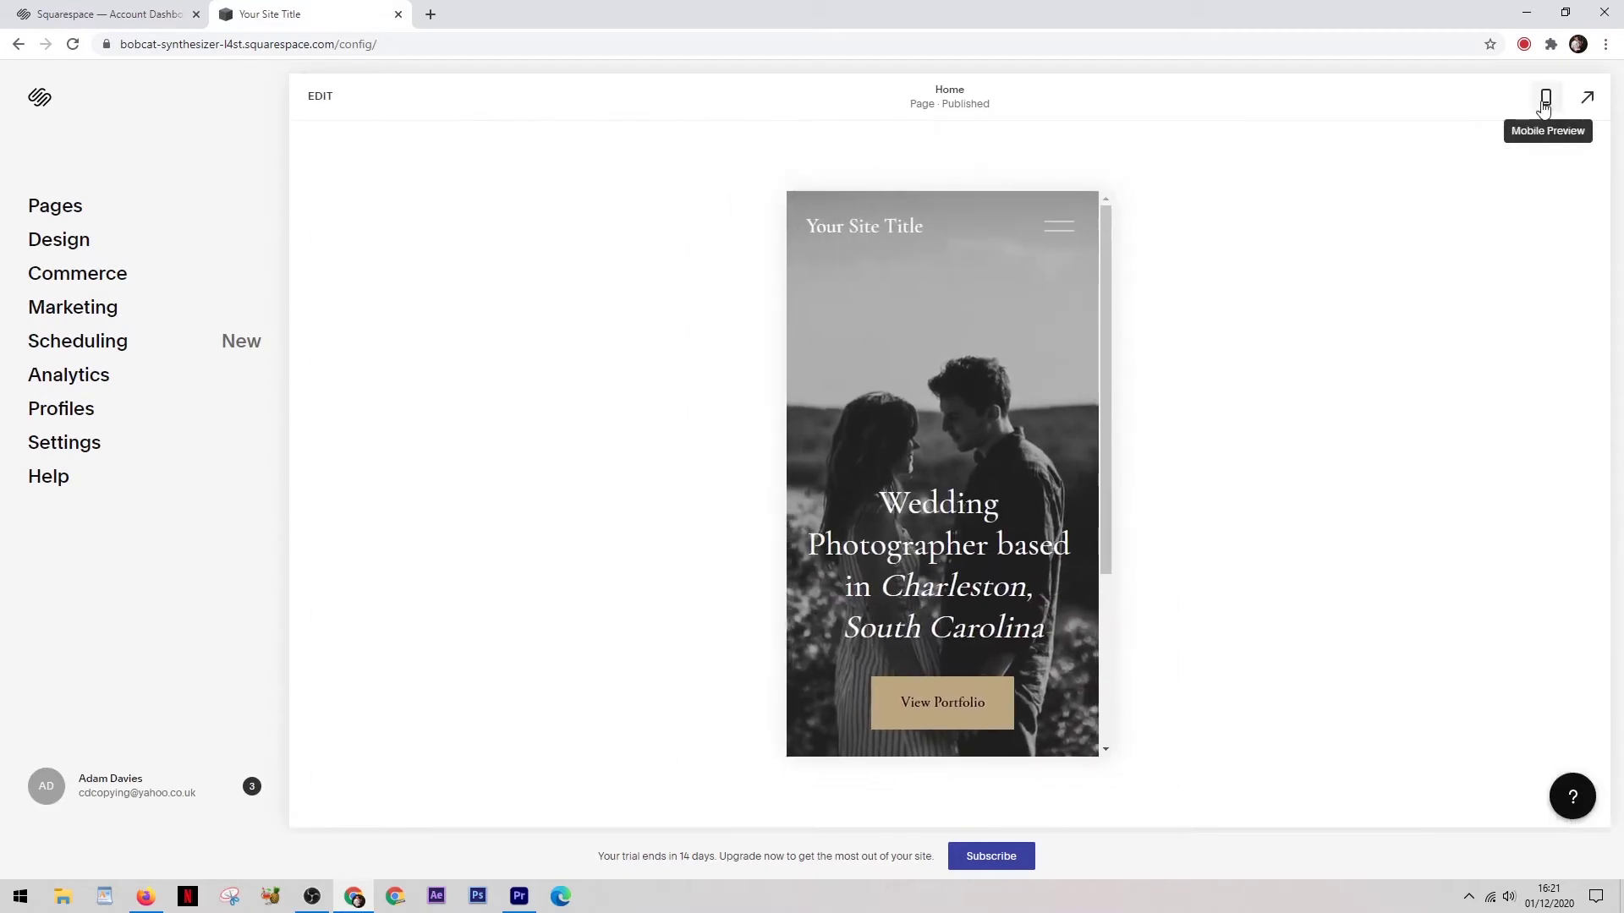
left_click(1545, 98)
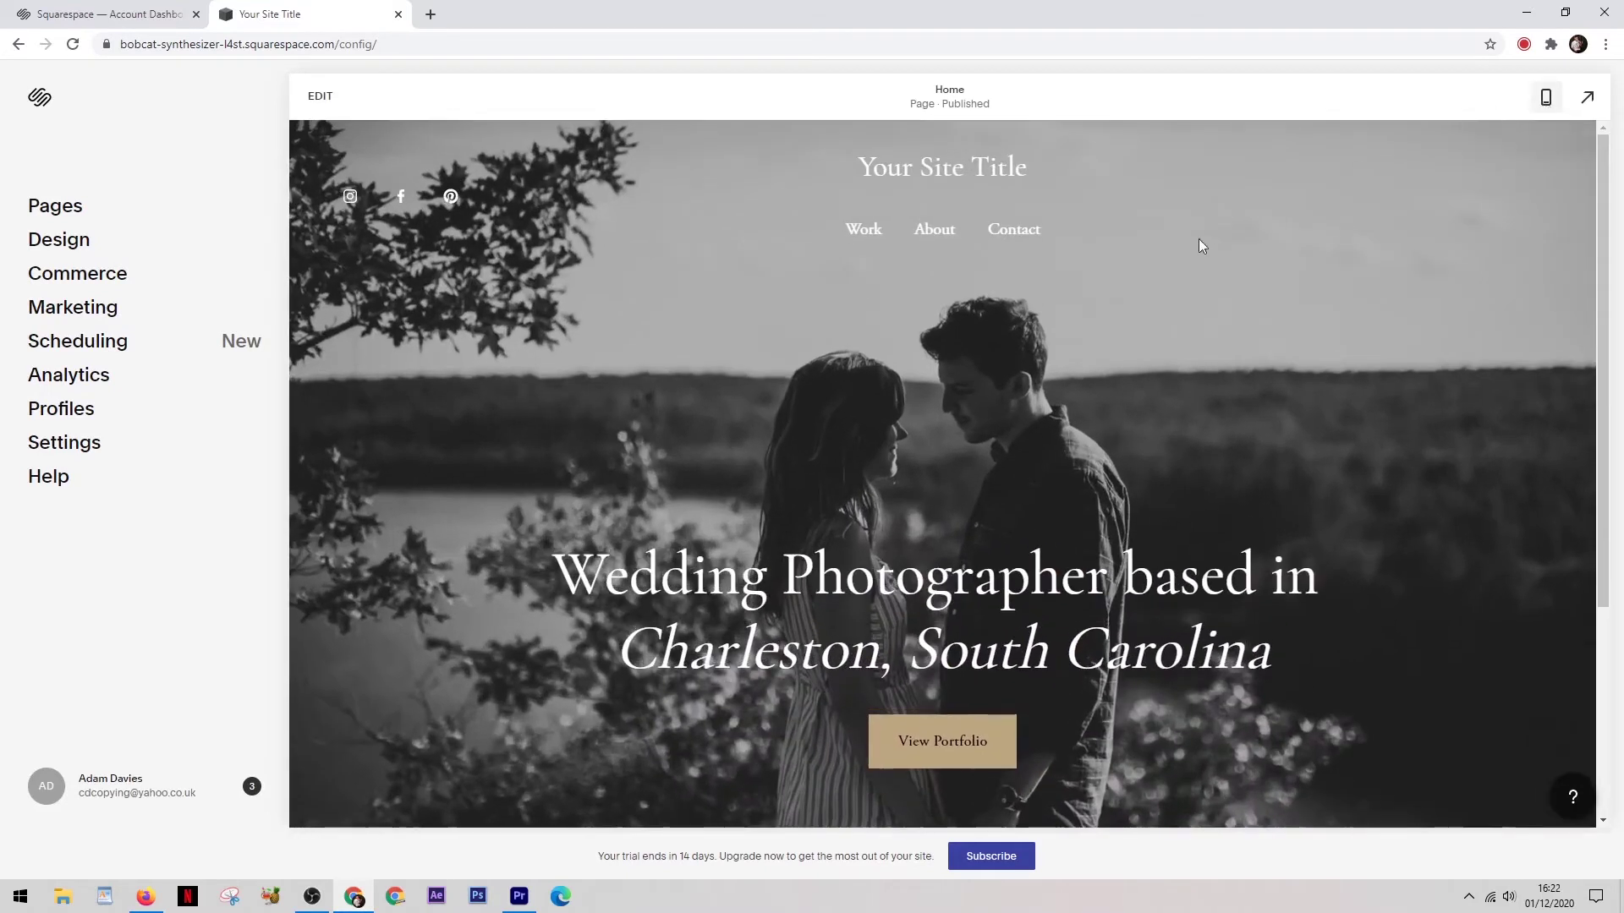
left_click(146, 896)
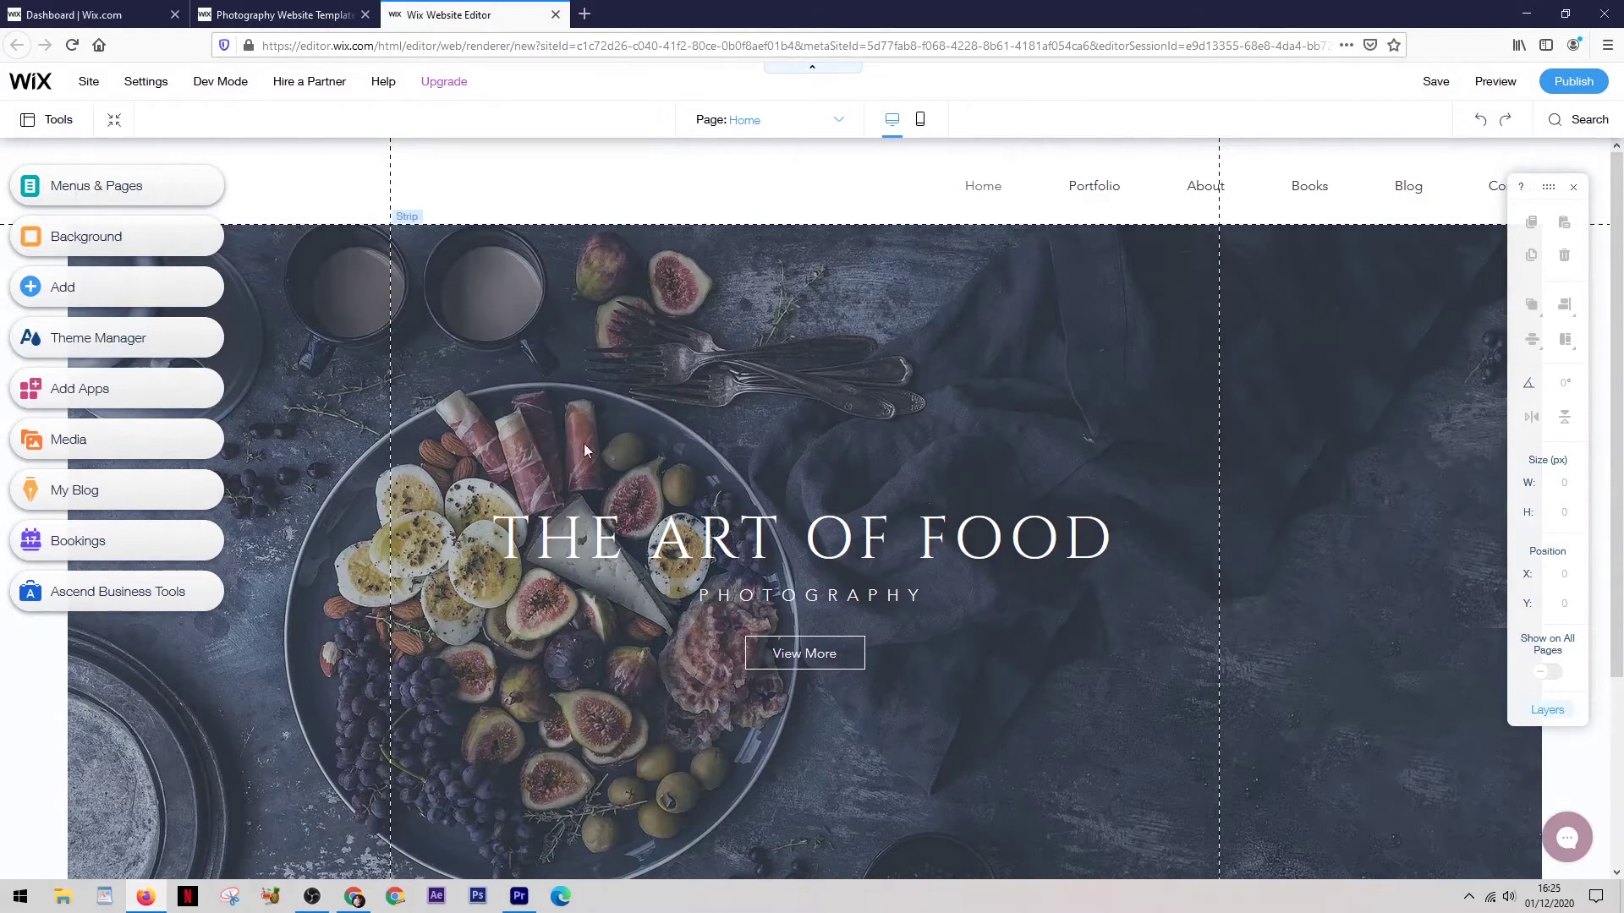
Move THE ART OF FOOD near the top, PHOTOGRAPHY lower left, and View More lower right
scroll(1245, 529, "down", 3)
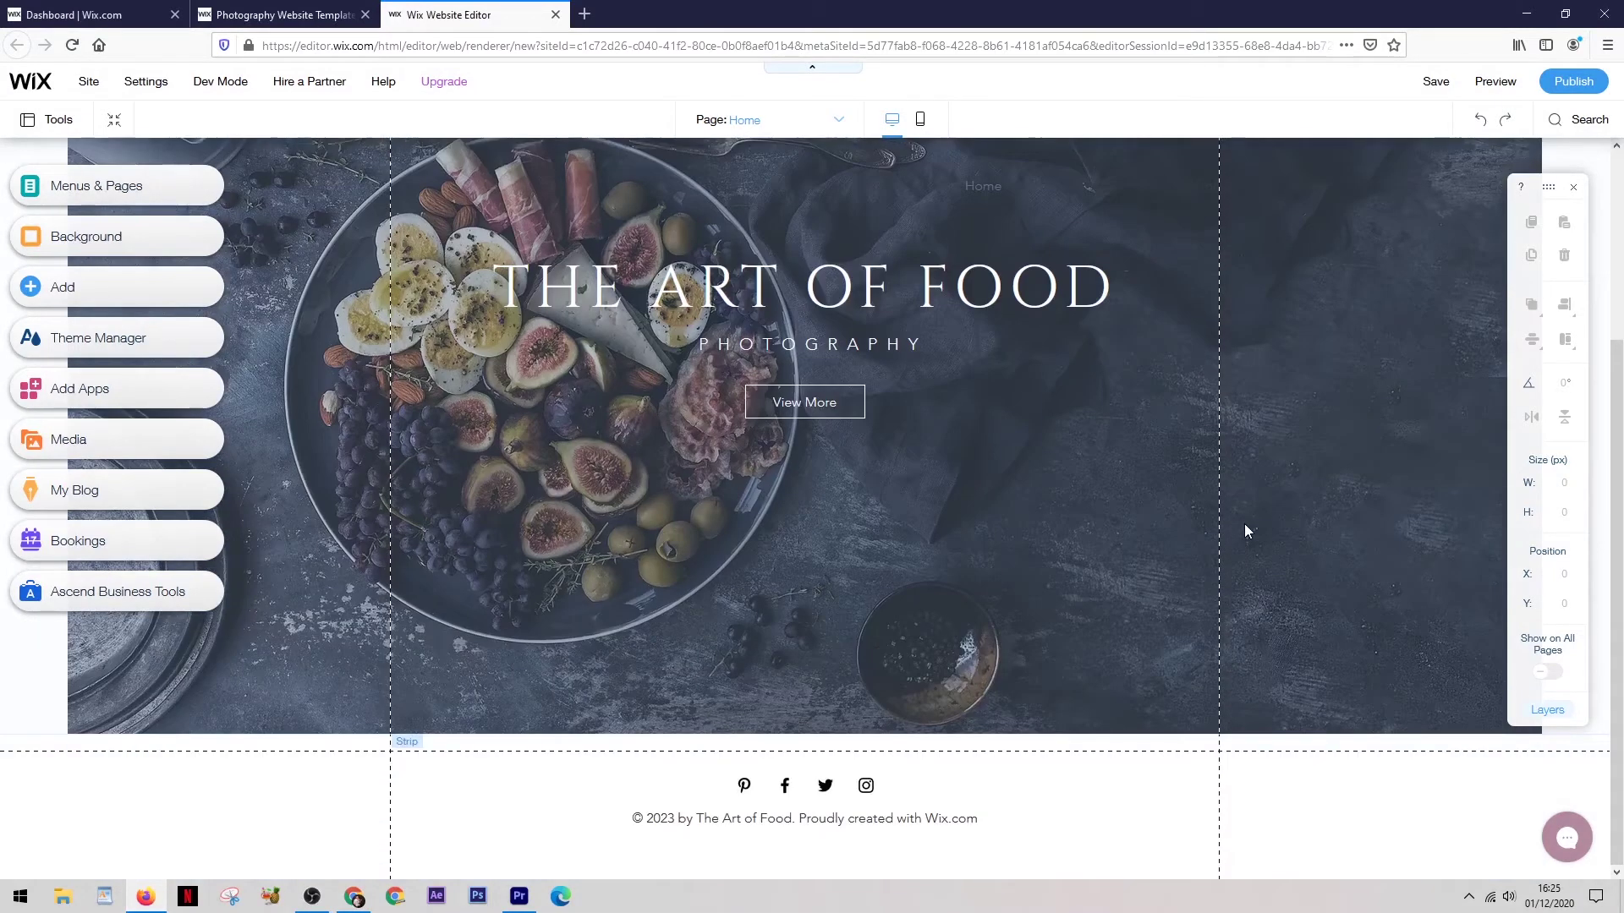
scroll(1244, 531, "up", 3)
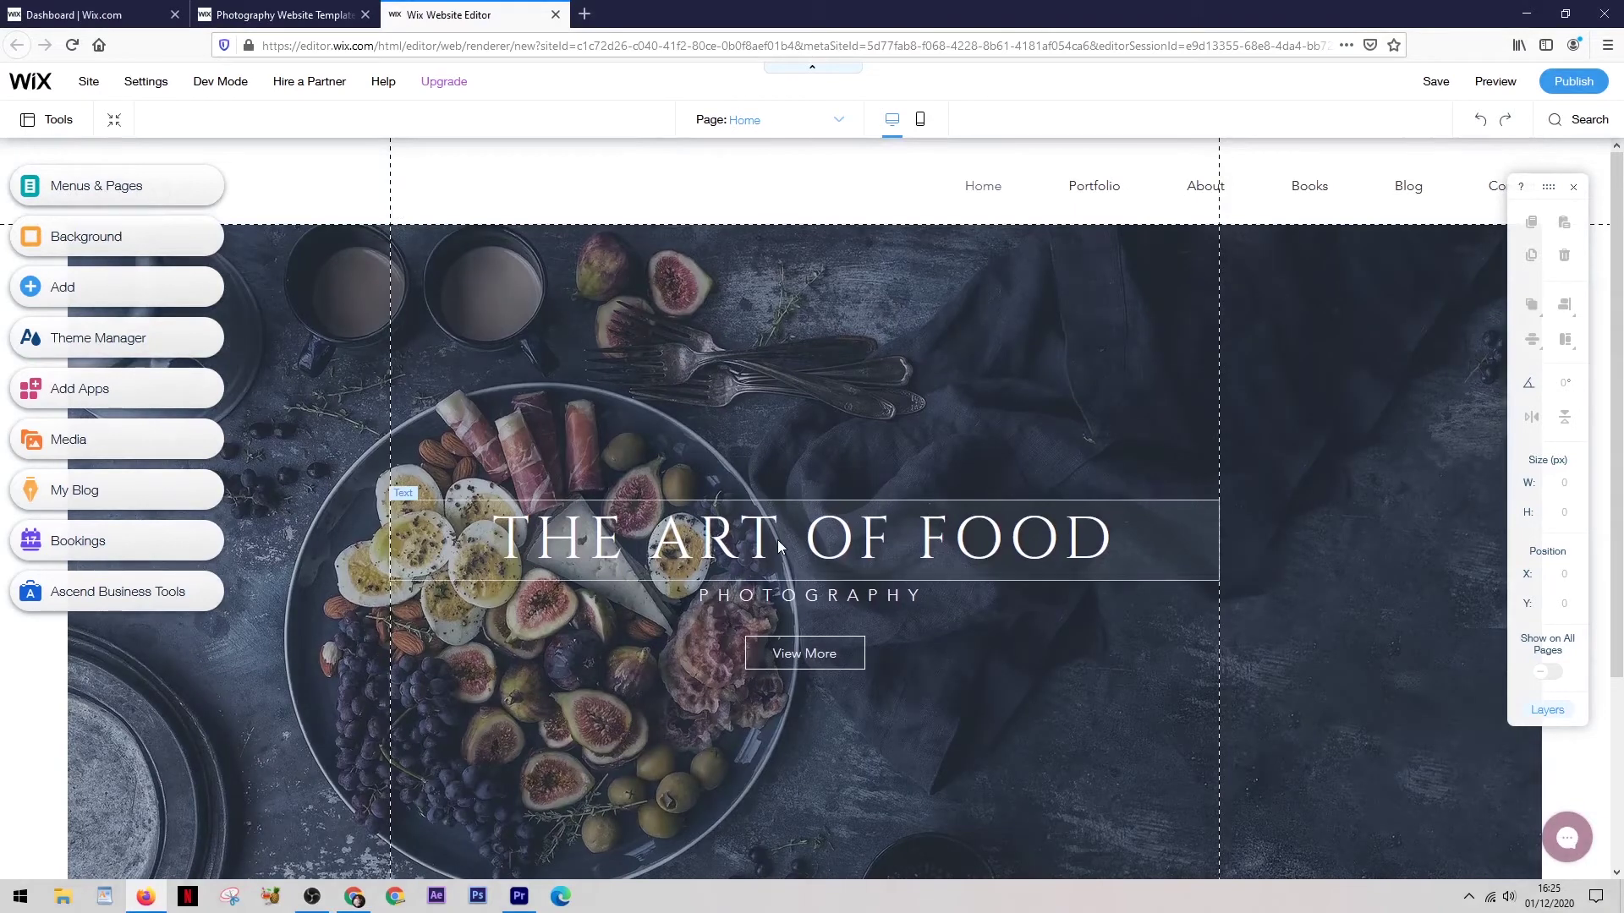
left_click_drag(778, 540, 850, 330)
left_click_drag(771, 597, 636, 613)
left_click_drag(805, 653, 999, 787)
left_click_drag(887, 372, 832, 325)
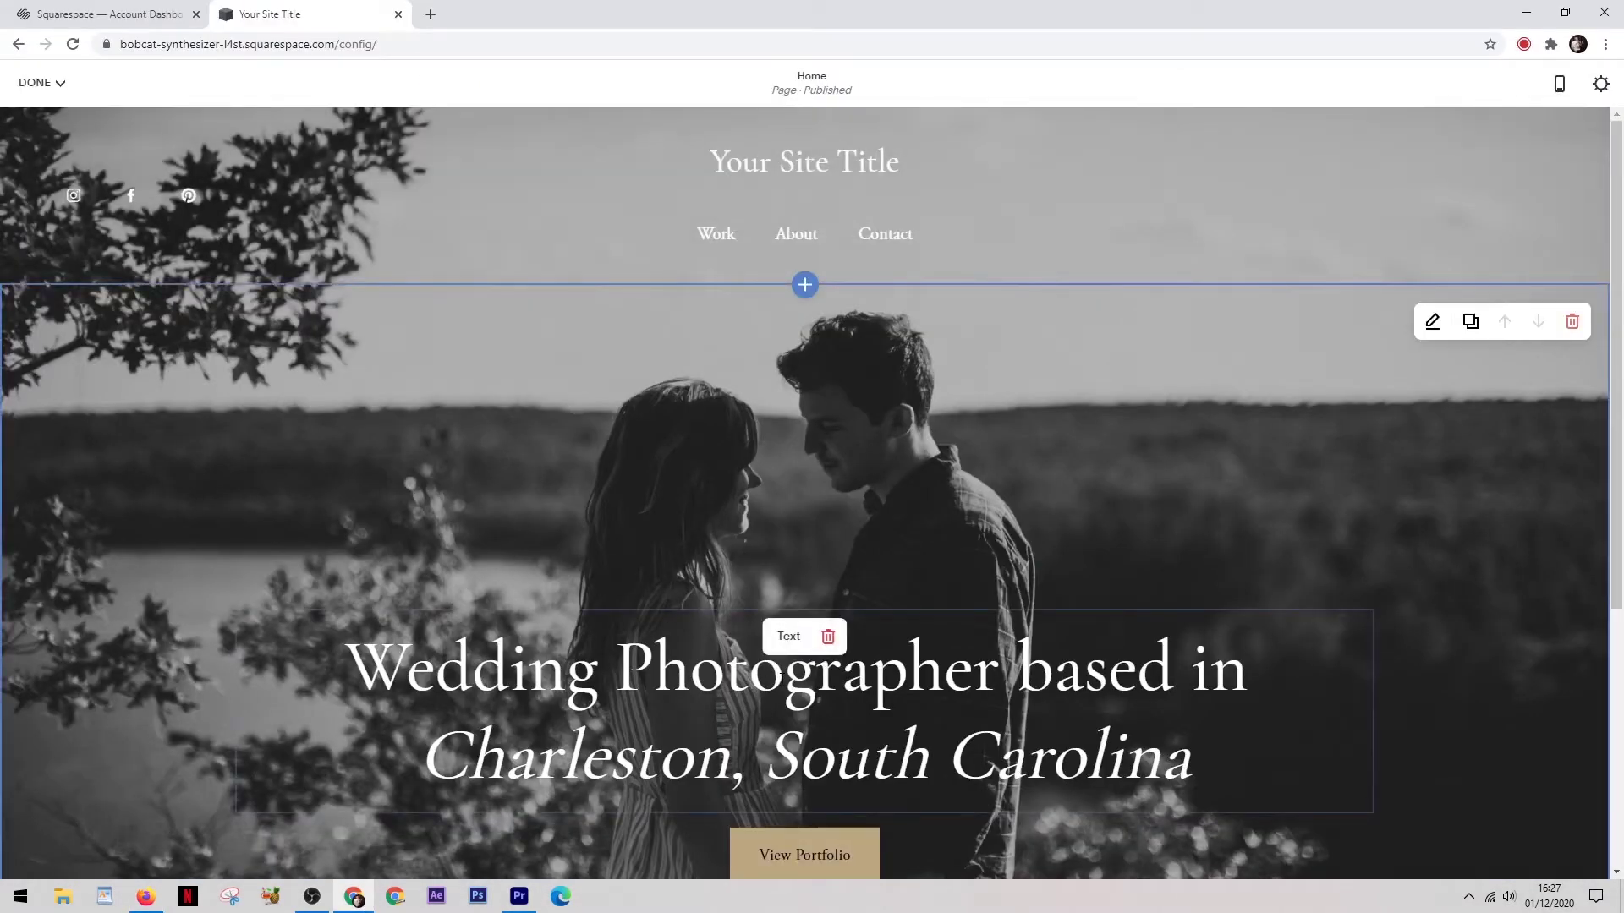
Try repositioning the Squarespace heading block and View Portfolio button around the hero
scroll(779, 673, "down", 2)
left_click_drag(791, 466, 772, 372)
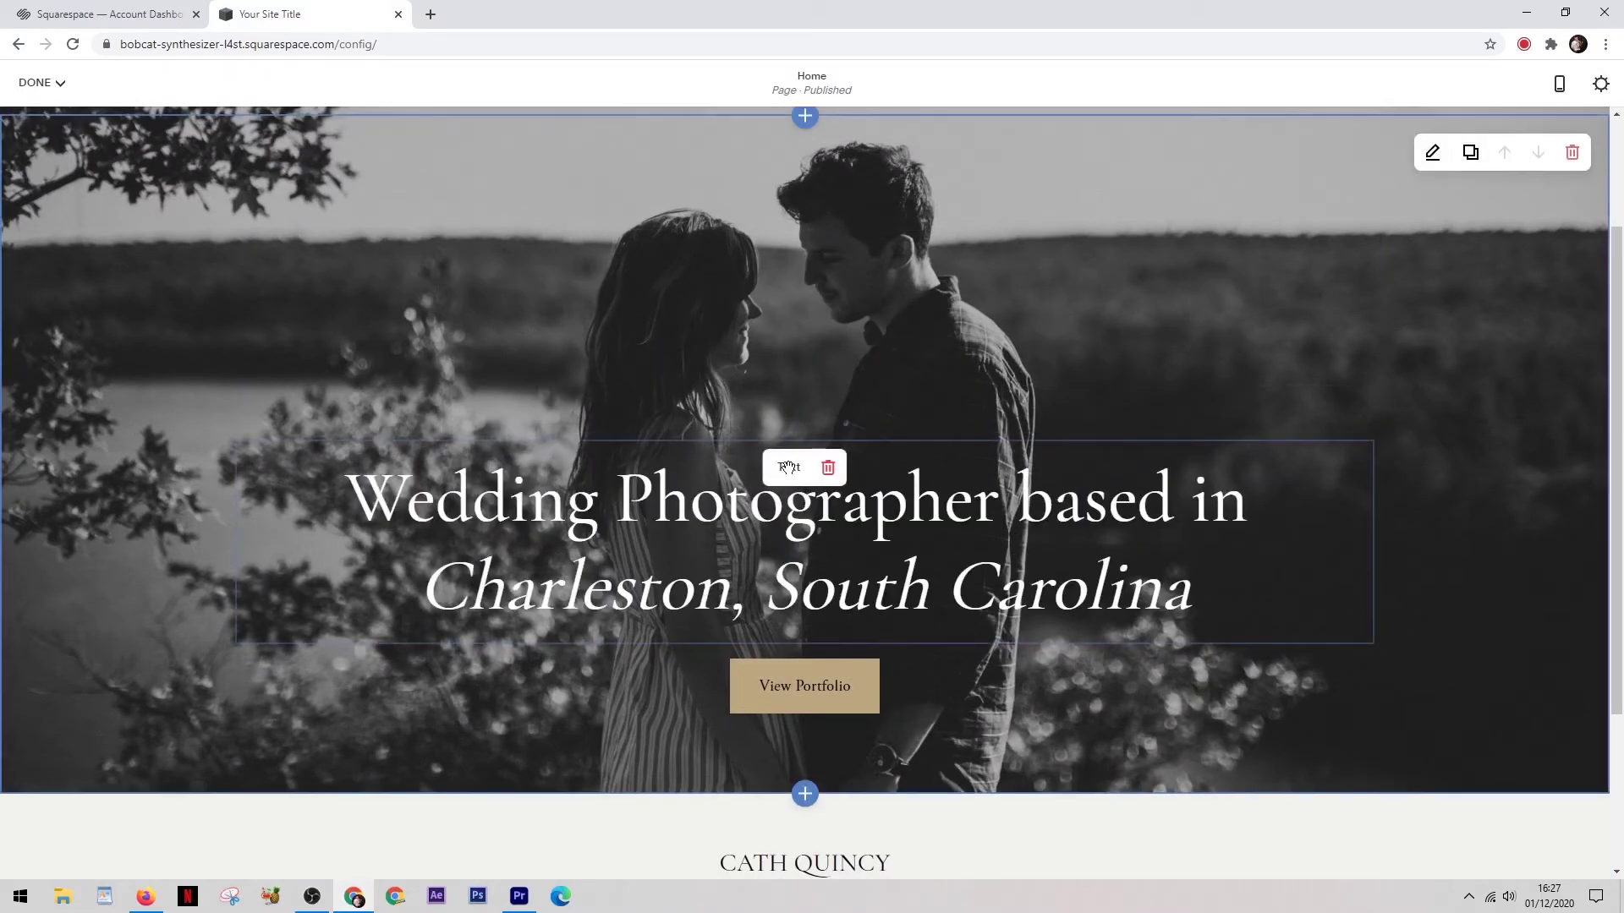
left_click_drag(803, 484, 451, 342)
left_click_drag(784, 466, 1142, 356)
left_click_drag(785, 468, 750, 681)
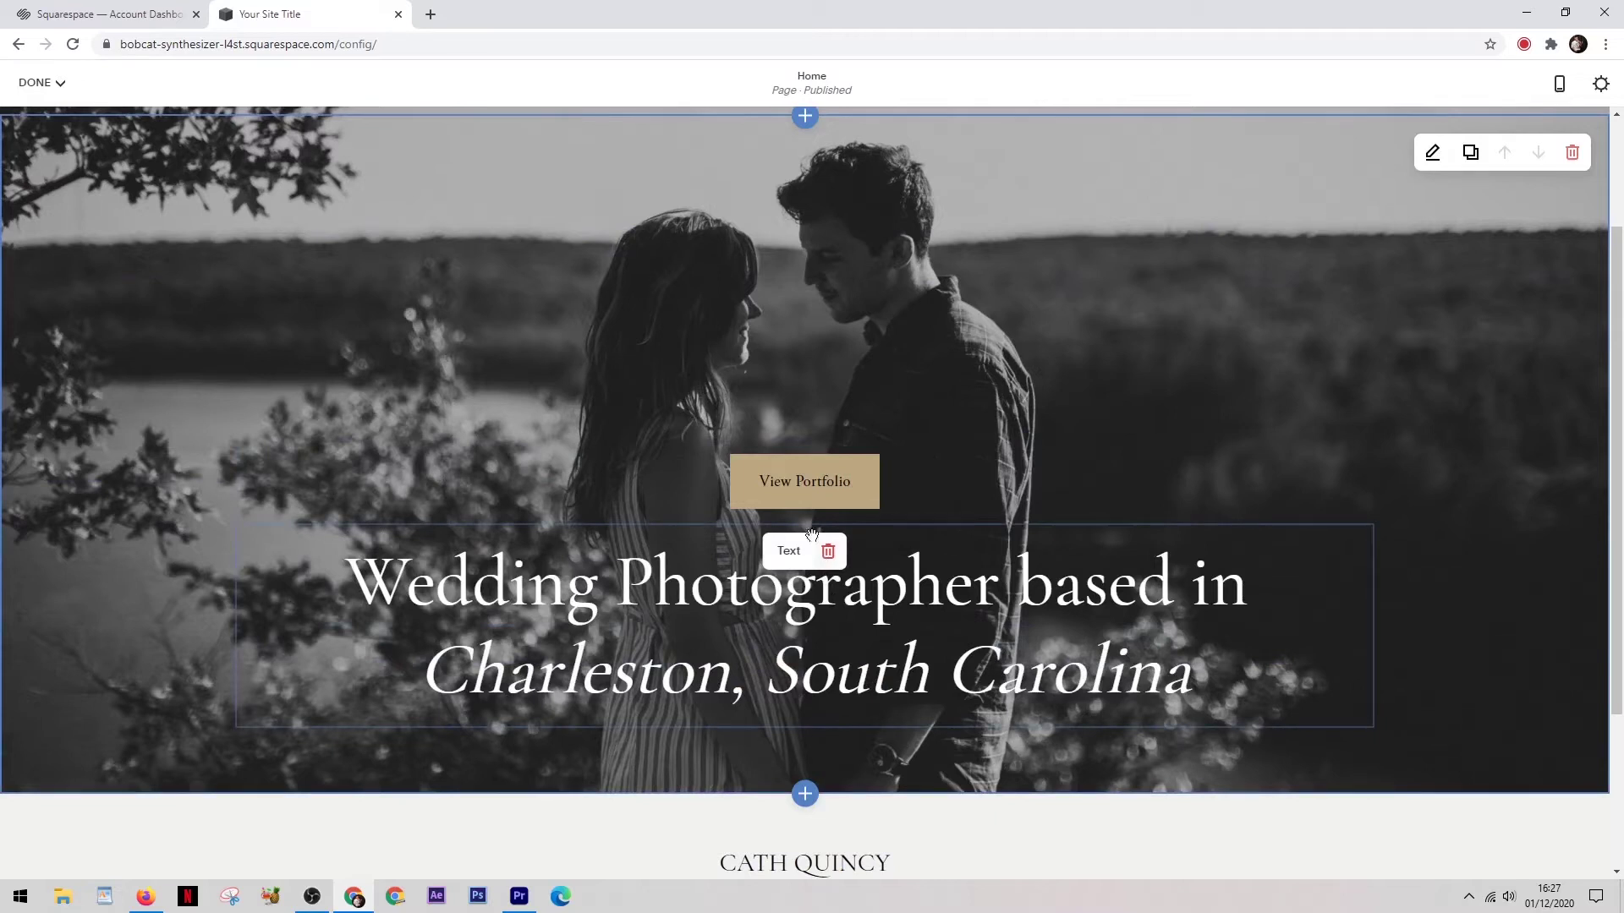
left_click_drag(777, 466, 764, 403)
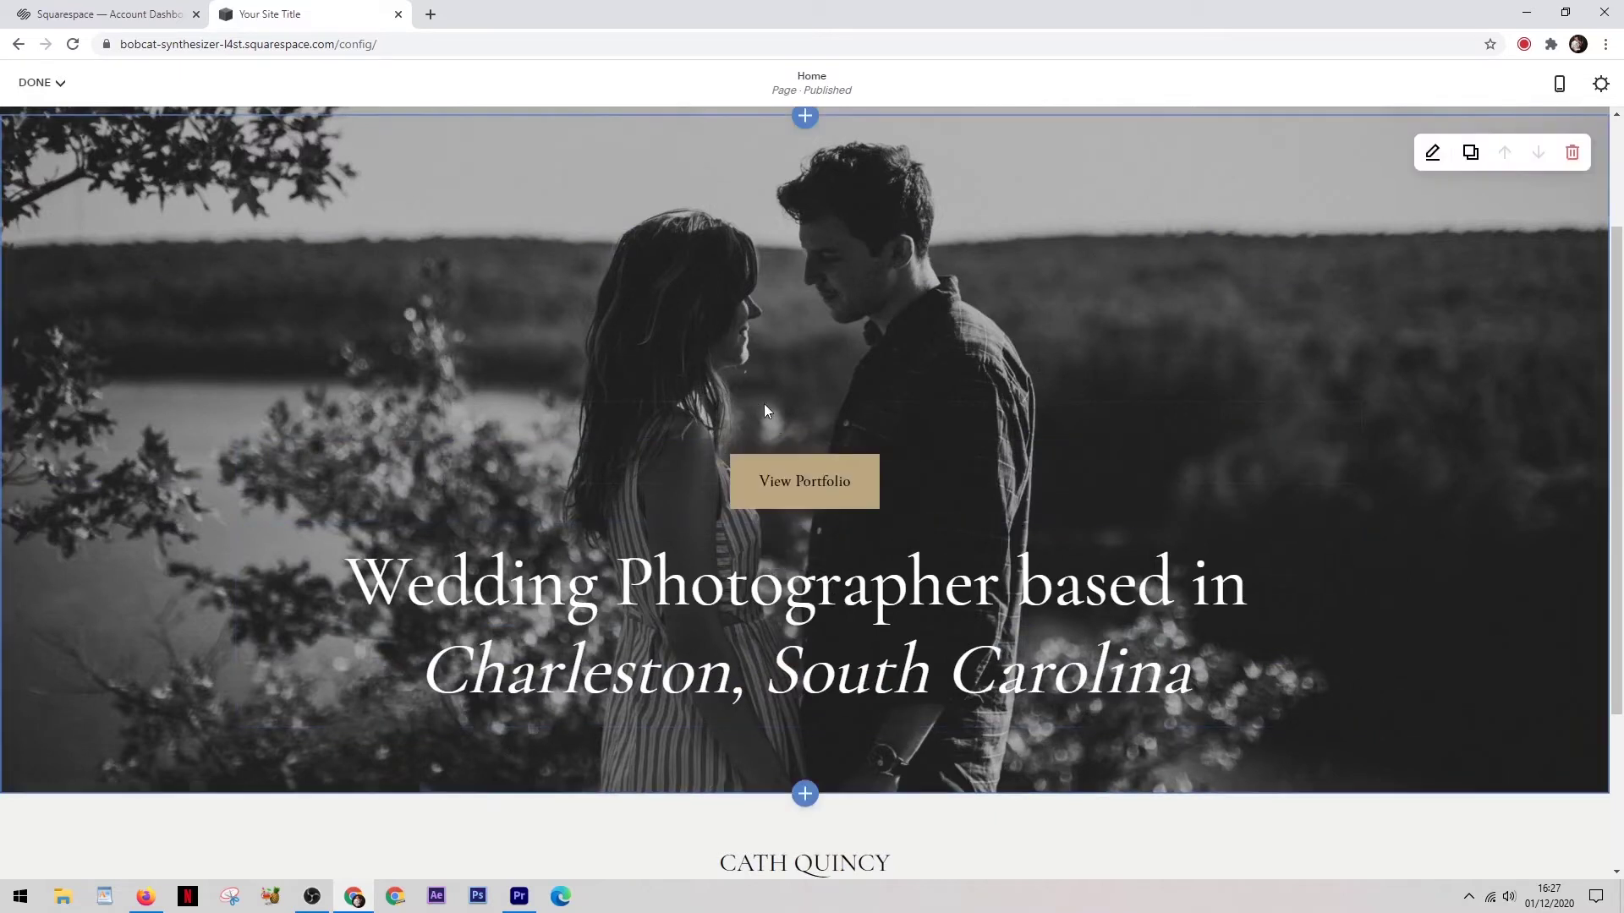
left_click_drag(776, 467, 793, 598)
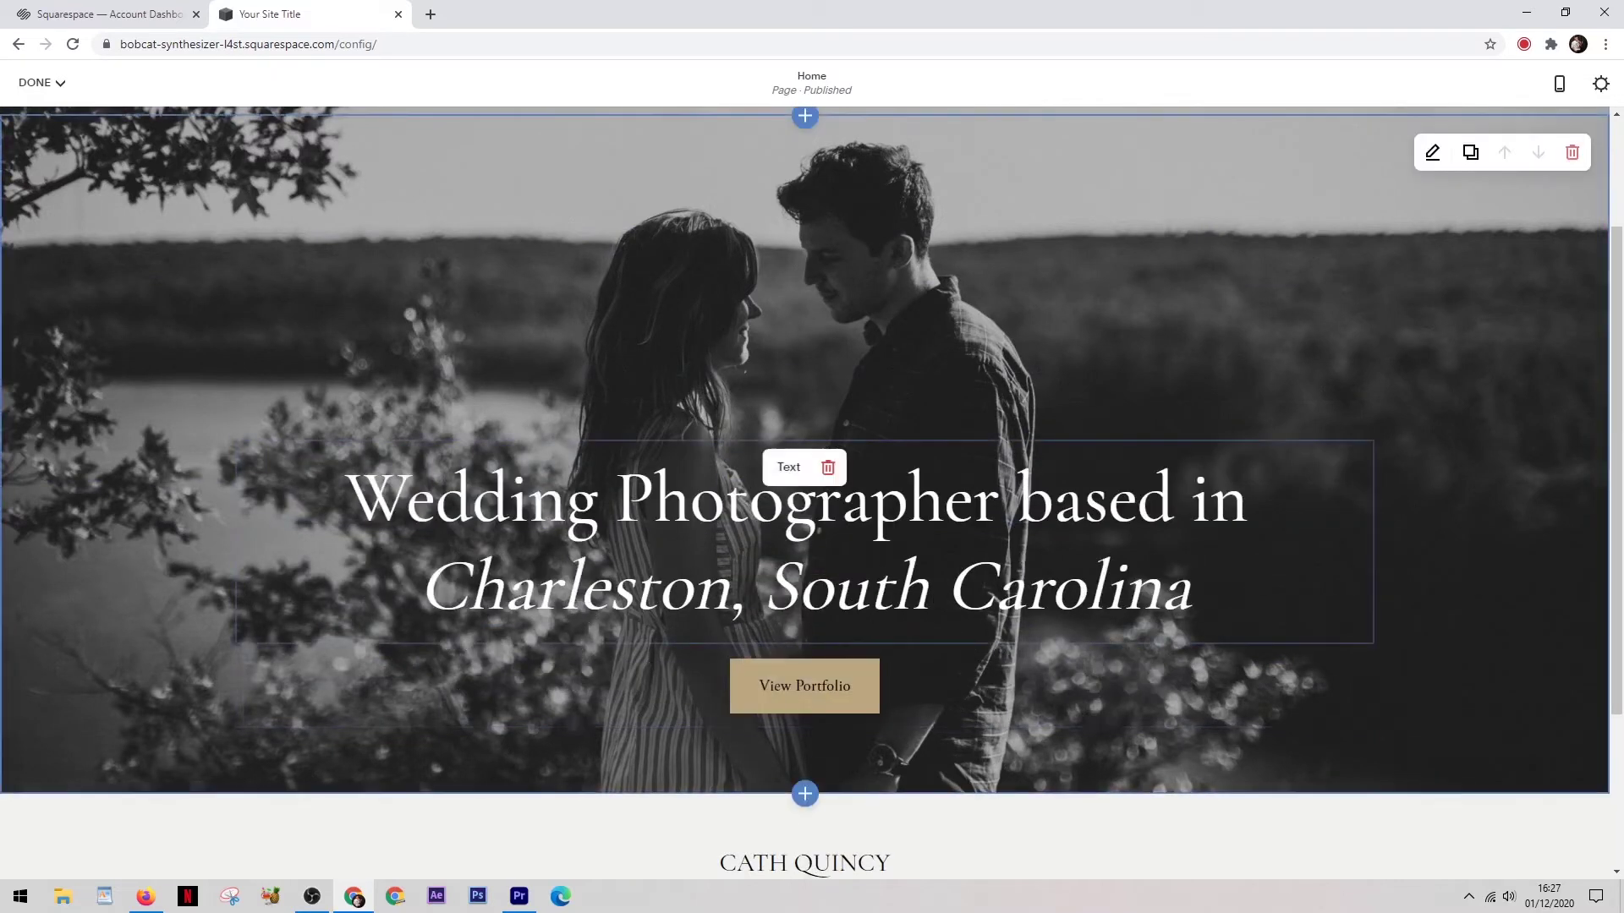
scroll(837, 689, "down", 1)
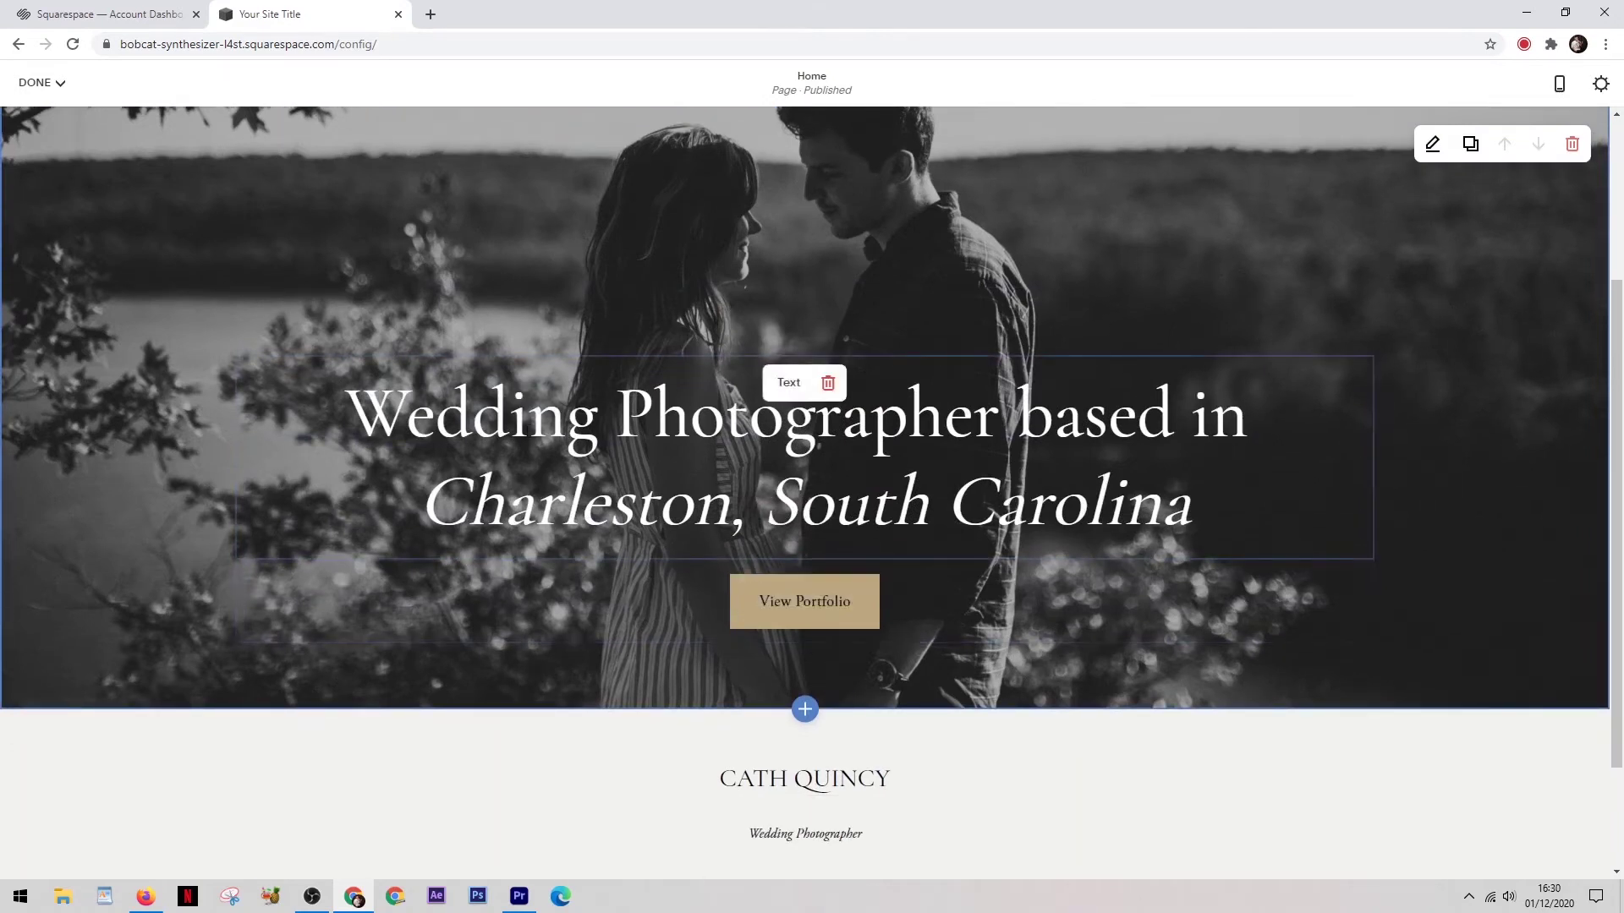
Finish editing with Discard Changes, confirming the discard
left_click(42, 85)
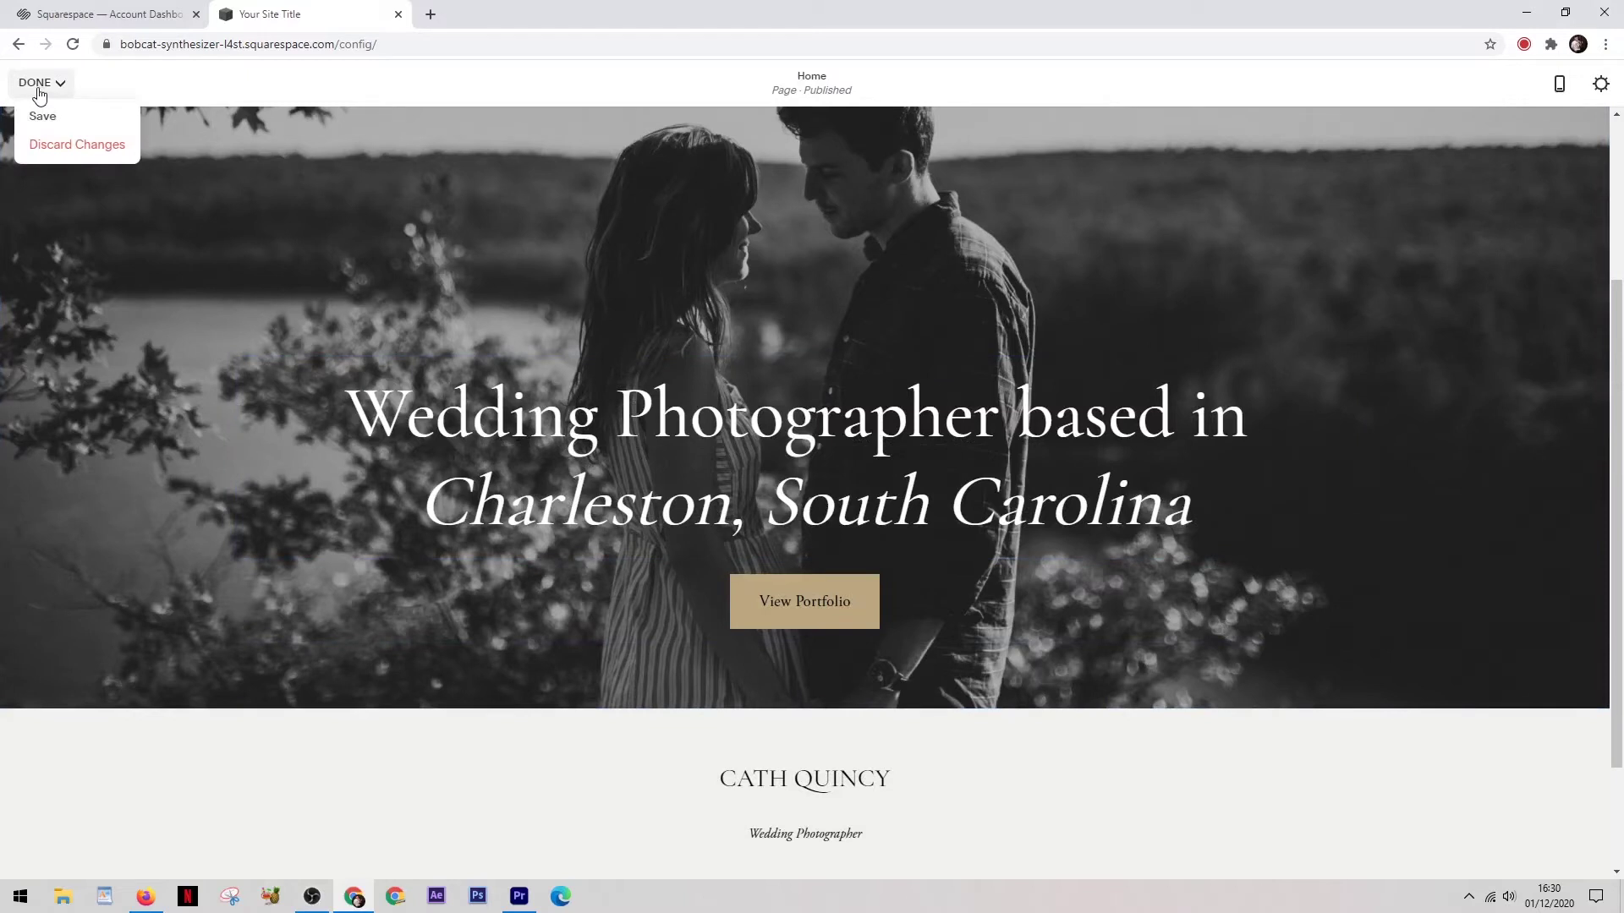
left_click(46, 148)
left_click(215, 191)
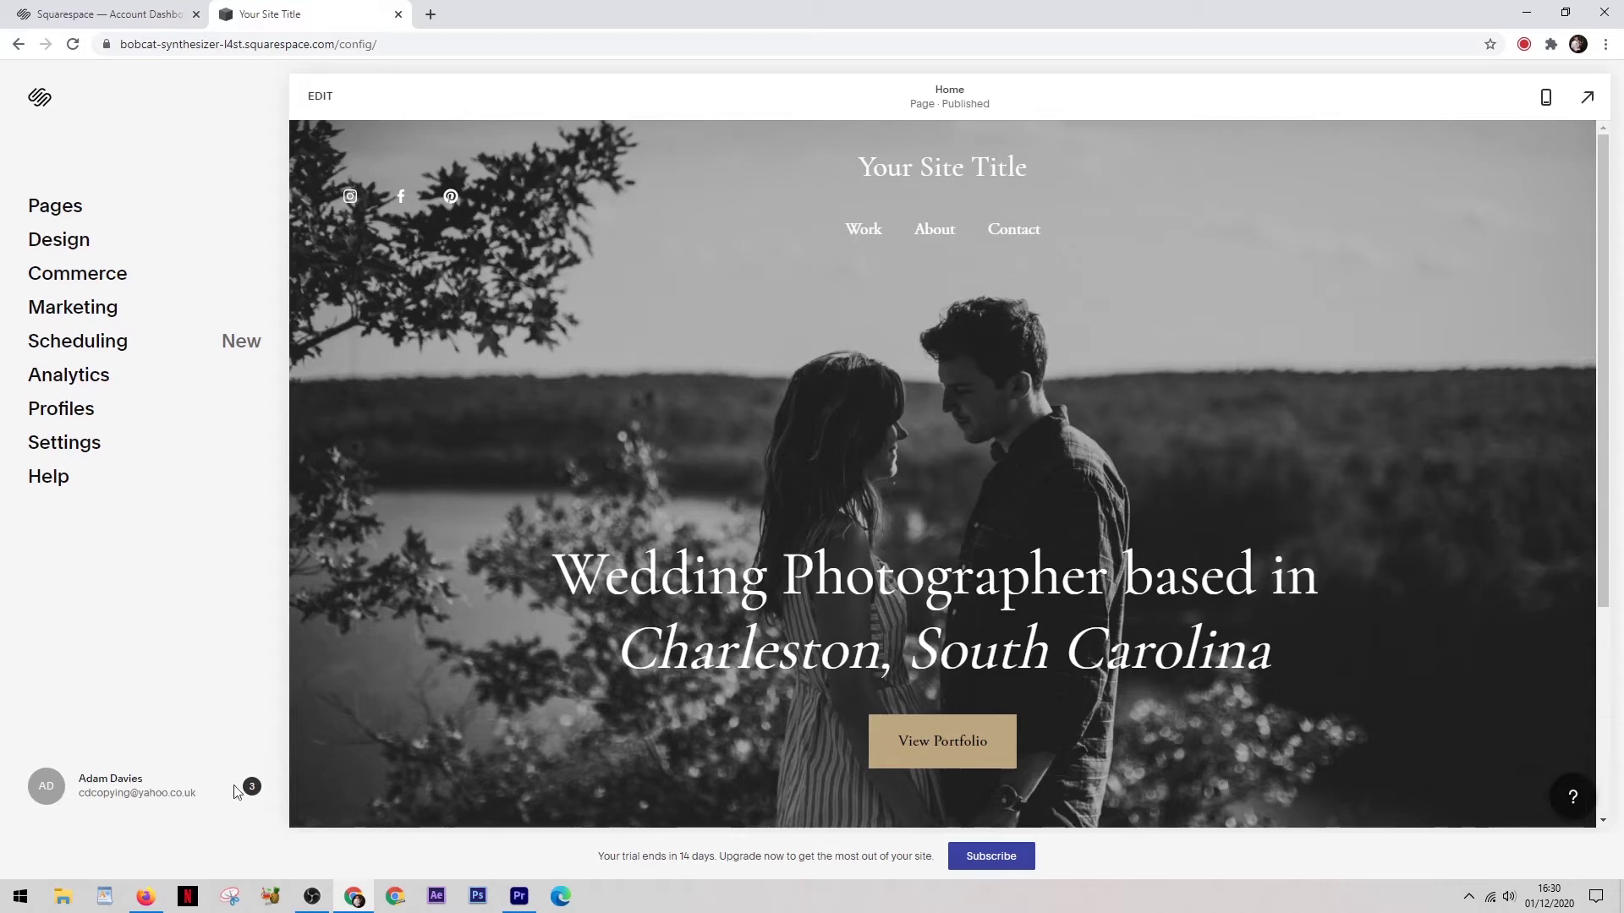
Check the Wix Art of Food editor in mobile, then desktop view, before switching to Squarespace
left_click(161, 896)
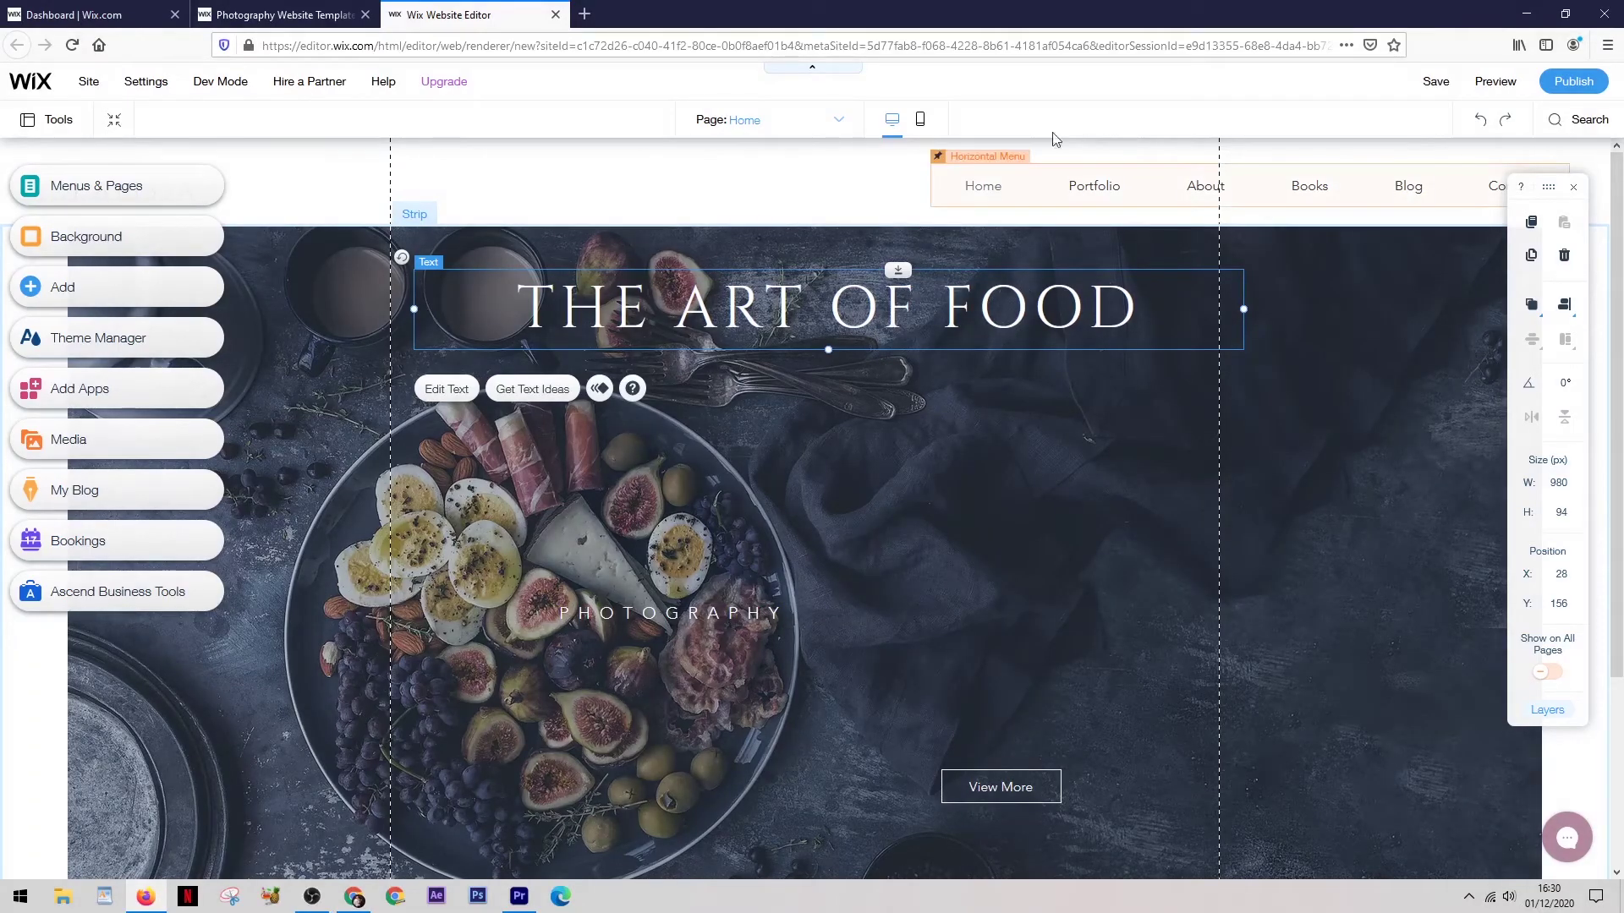
left_click(922, 121)
left_click(923, 122)
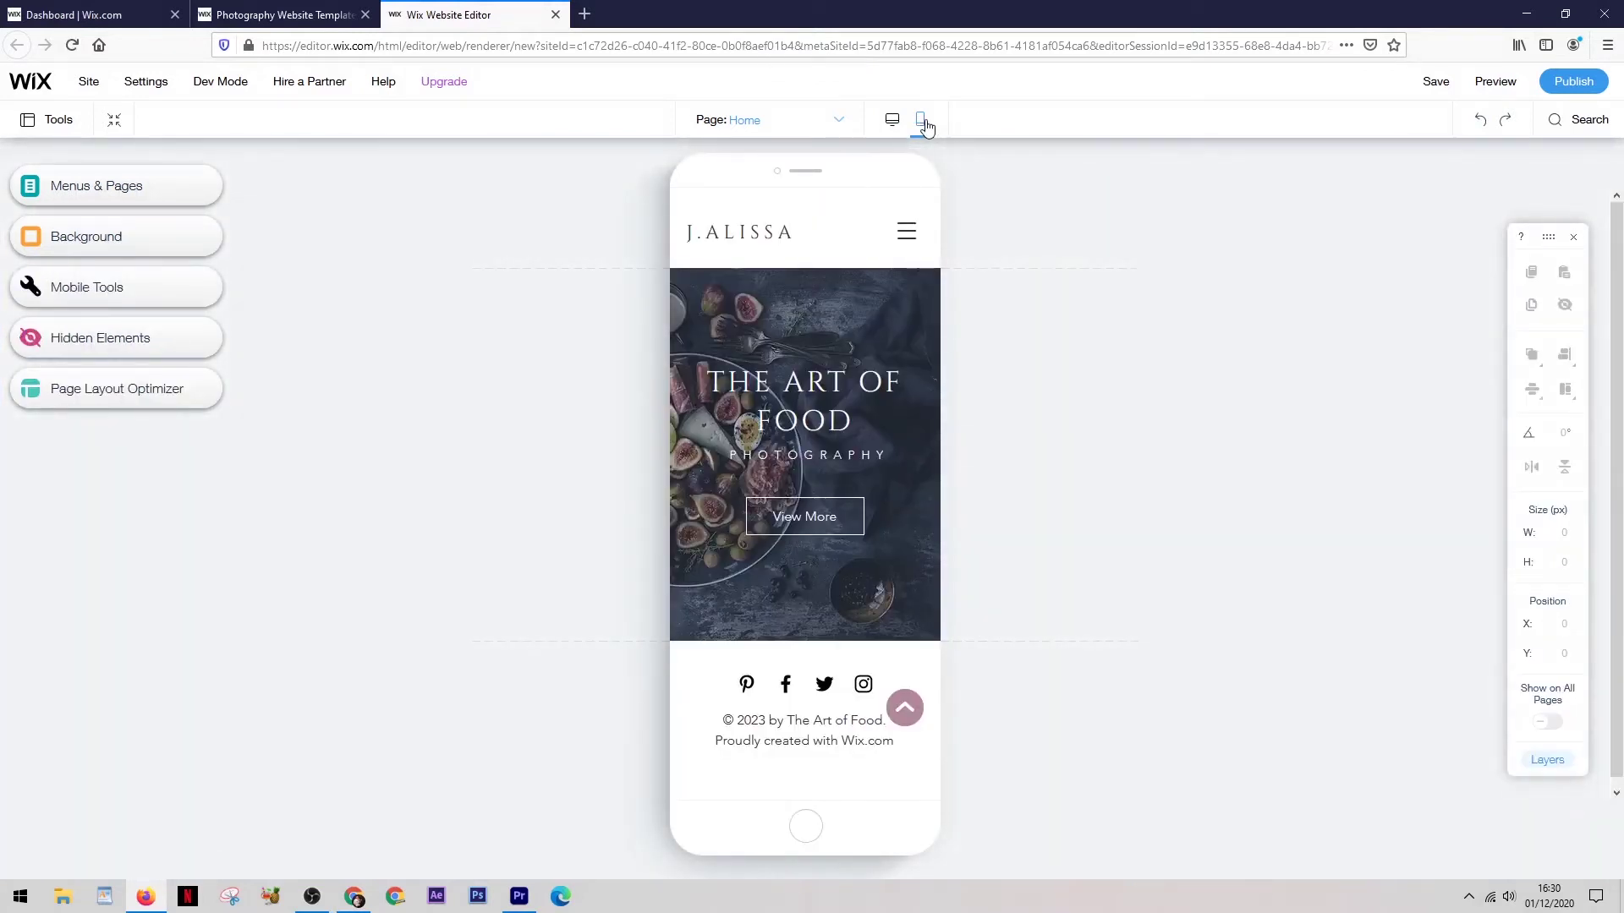
left_click(892, 121)
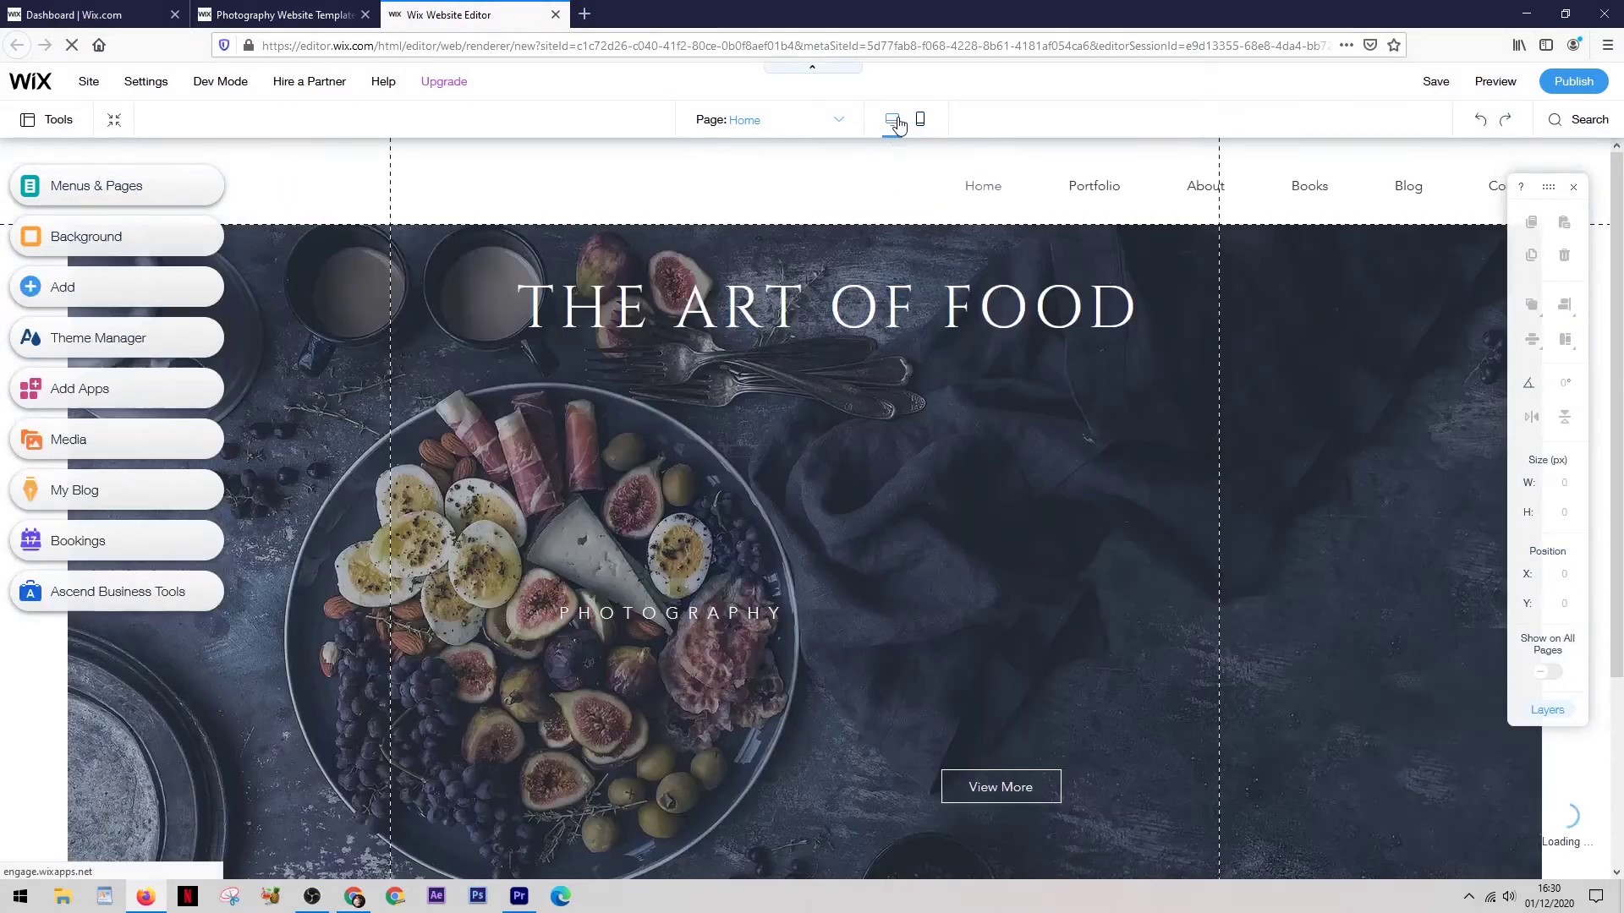
scroll(847, 461, "down", 2)
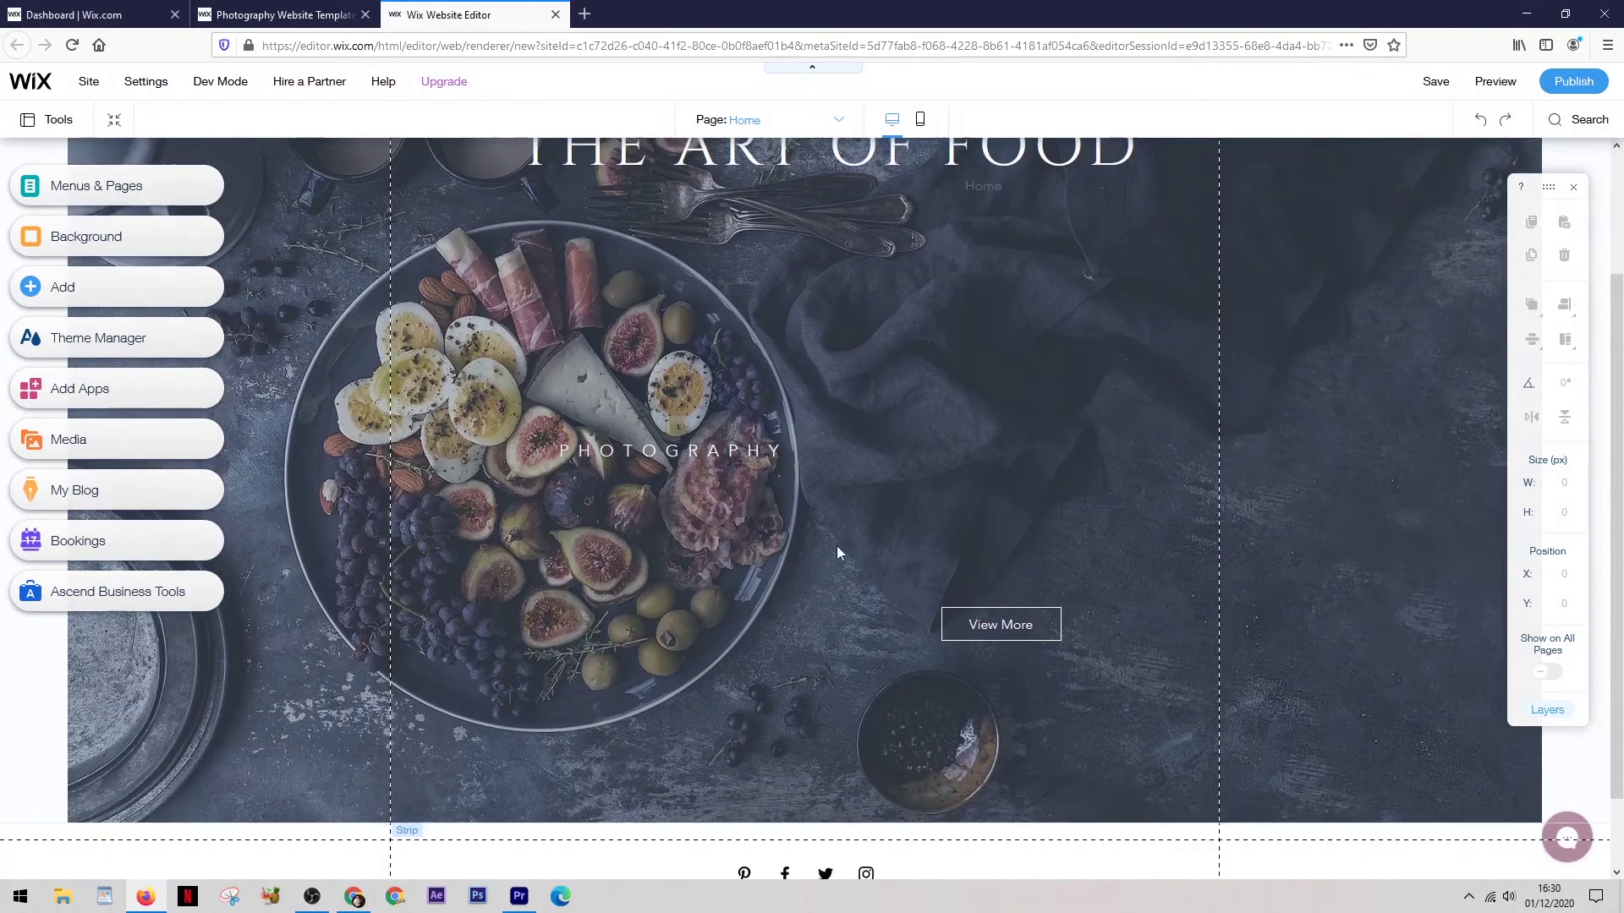
scroll(773, 451, "up", 2)
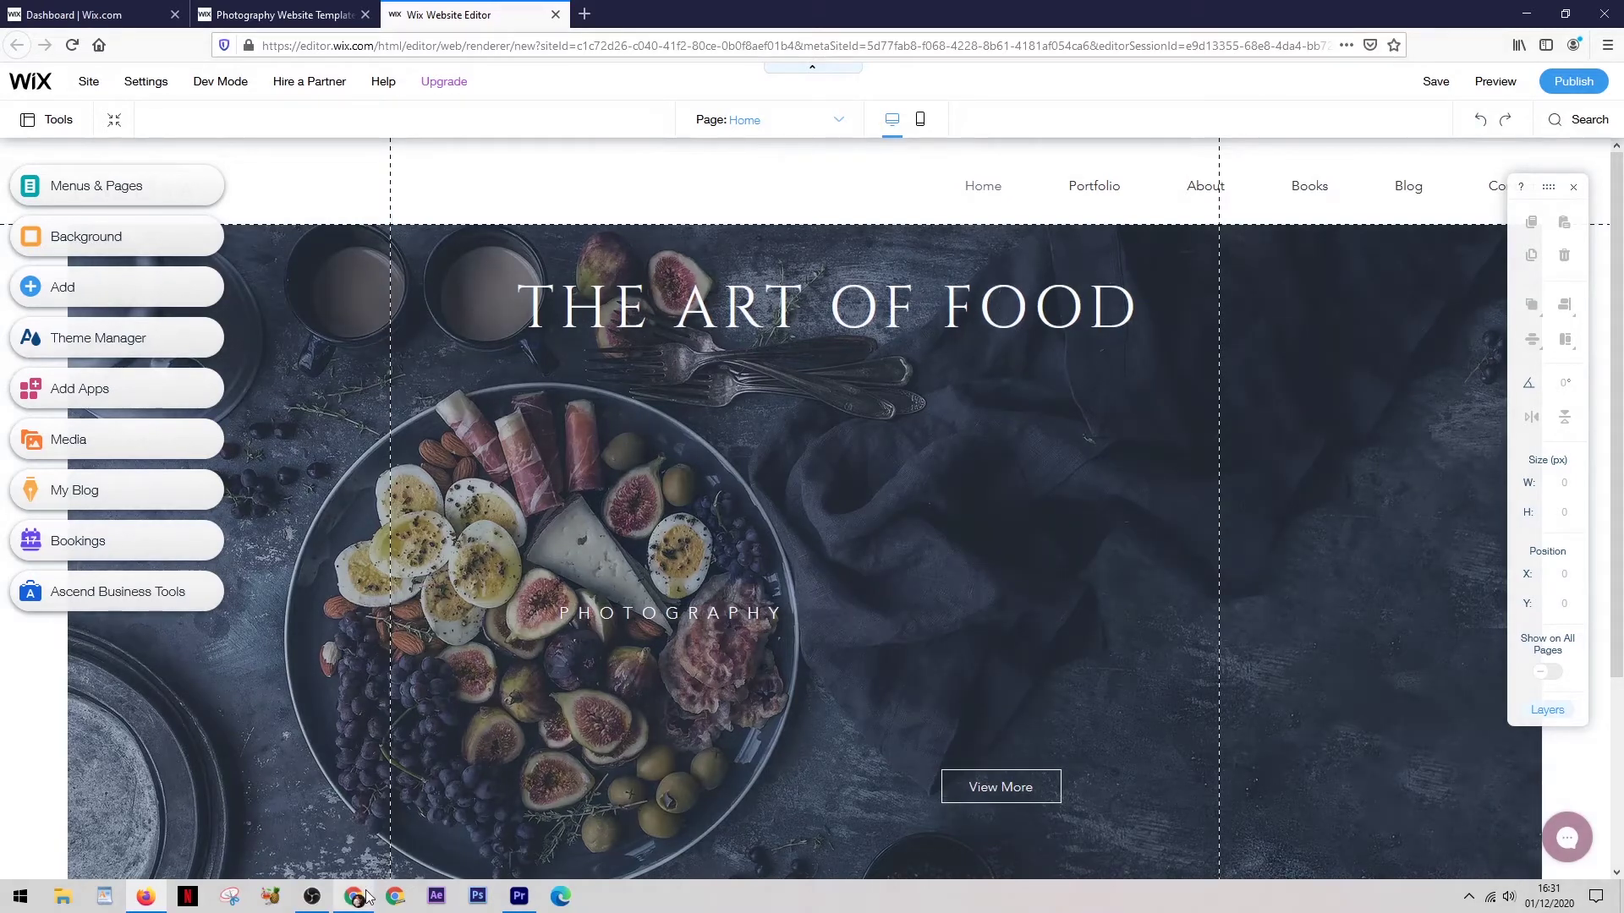
left_click(366, 896)
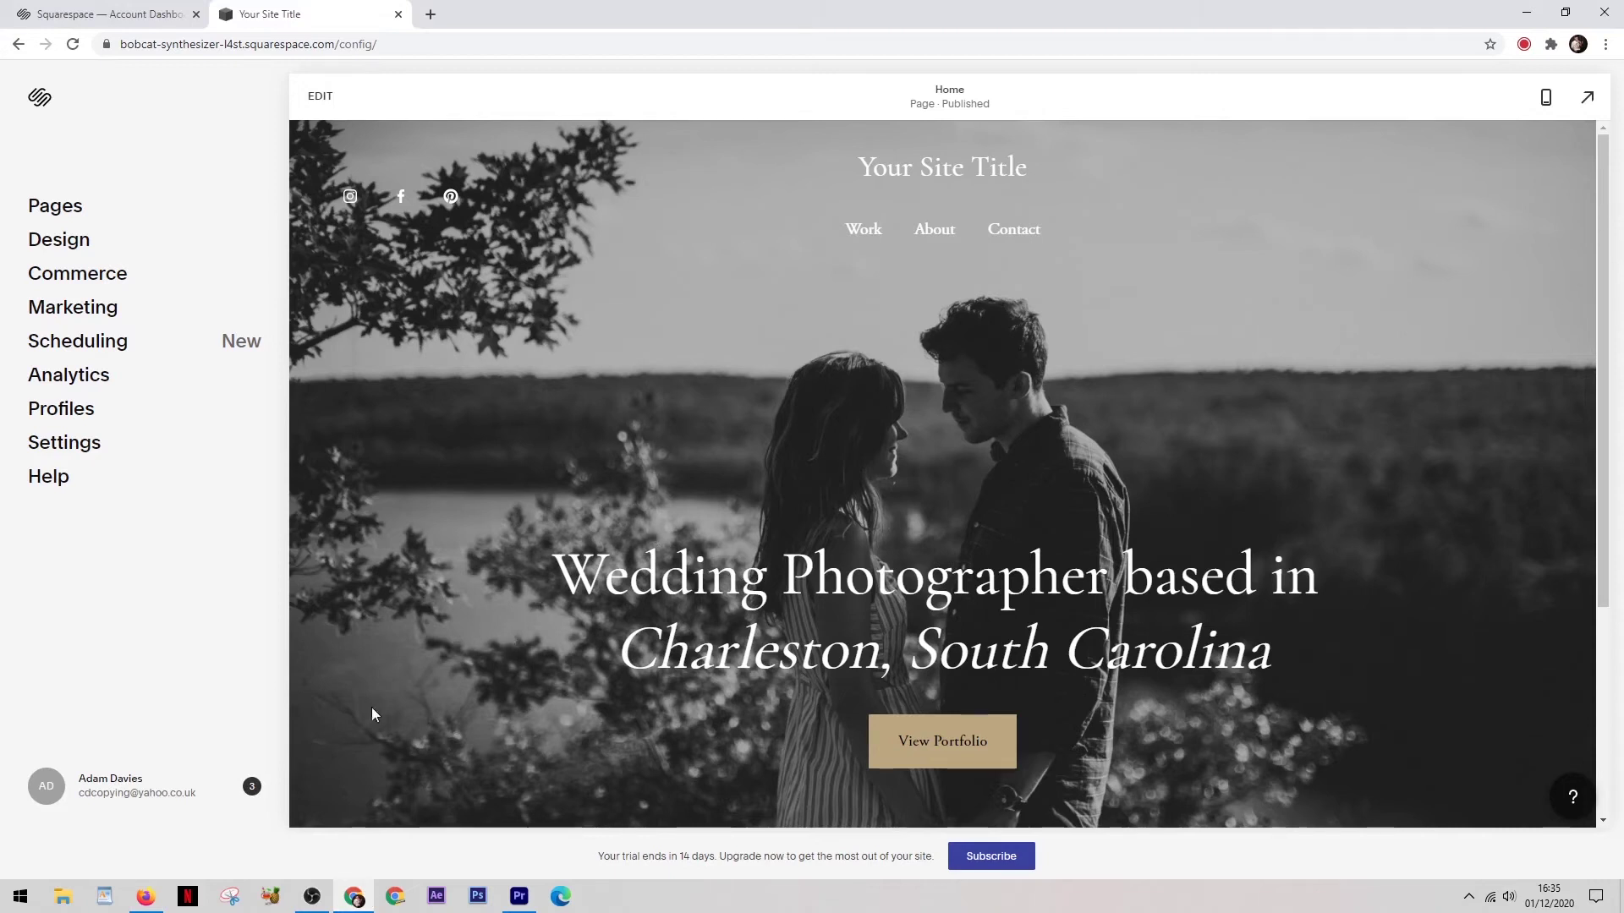
Add an image from Free Wix Images in the Wix editor, picking the Hair Clips photo
left_click(145, 902)
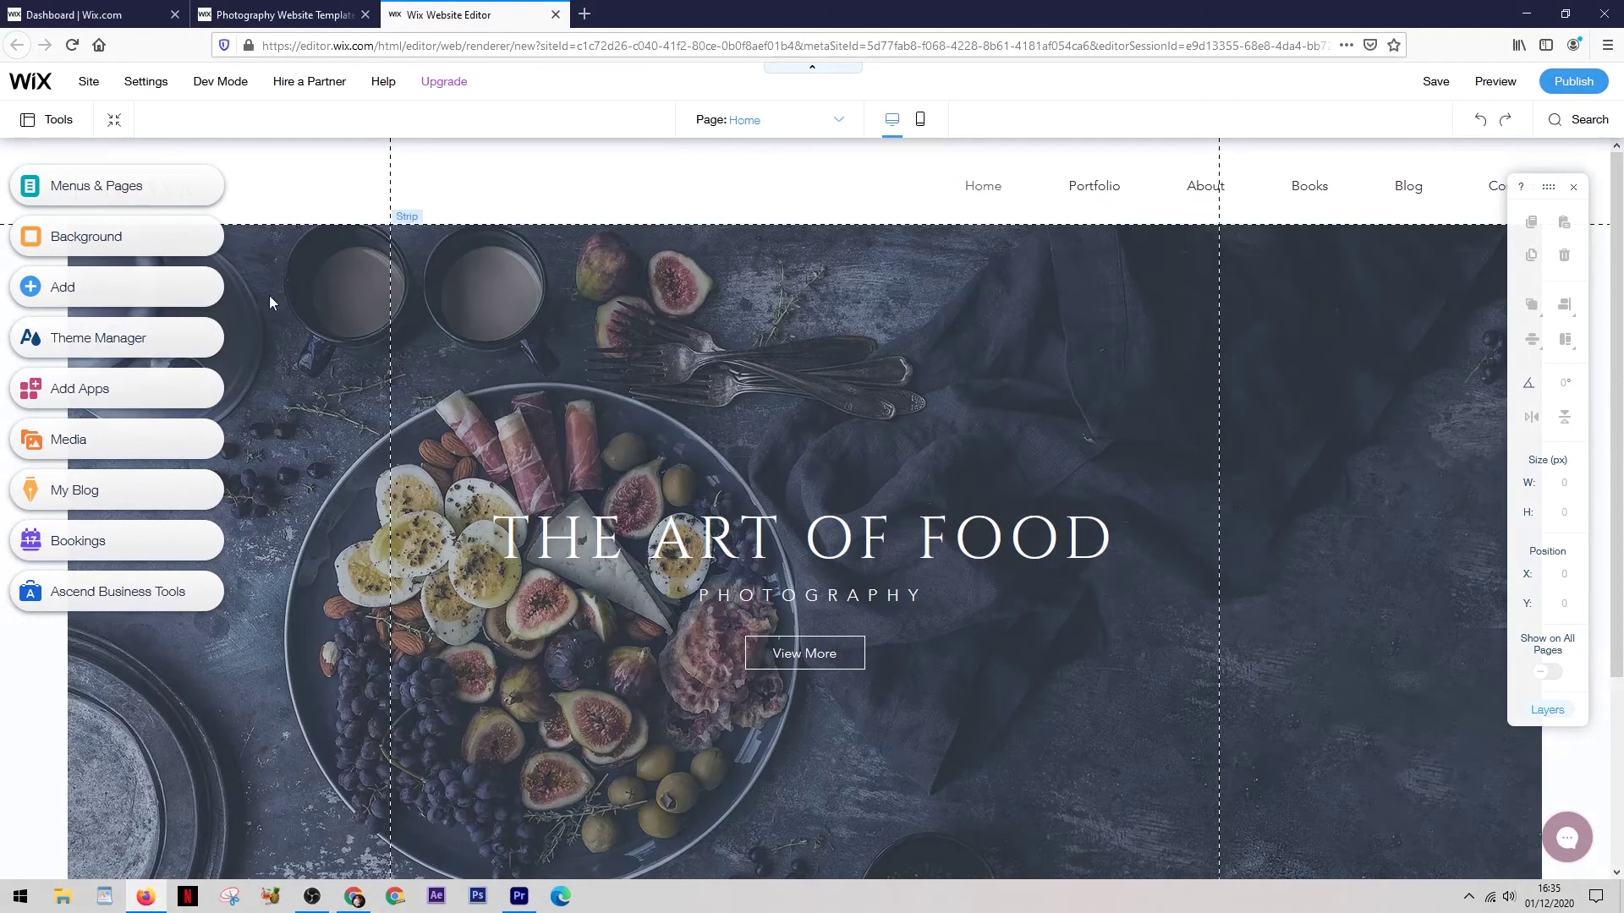
left_click(34, 288)
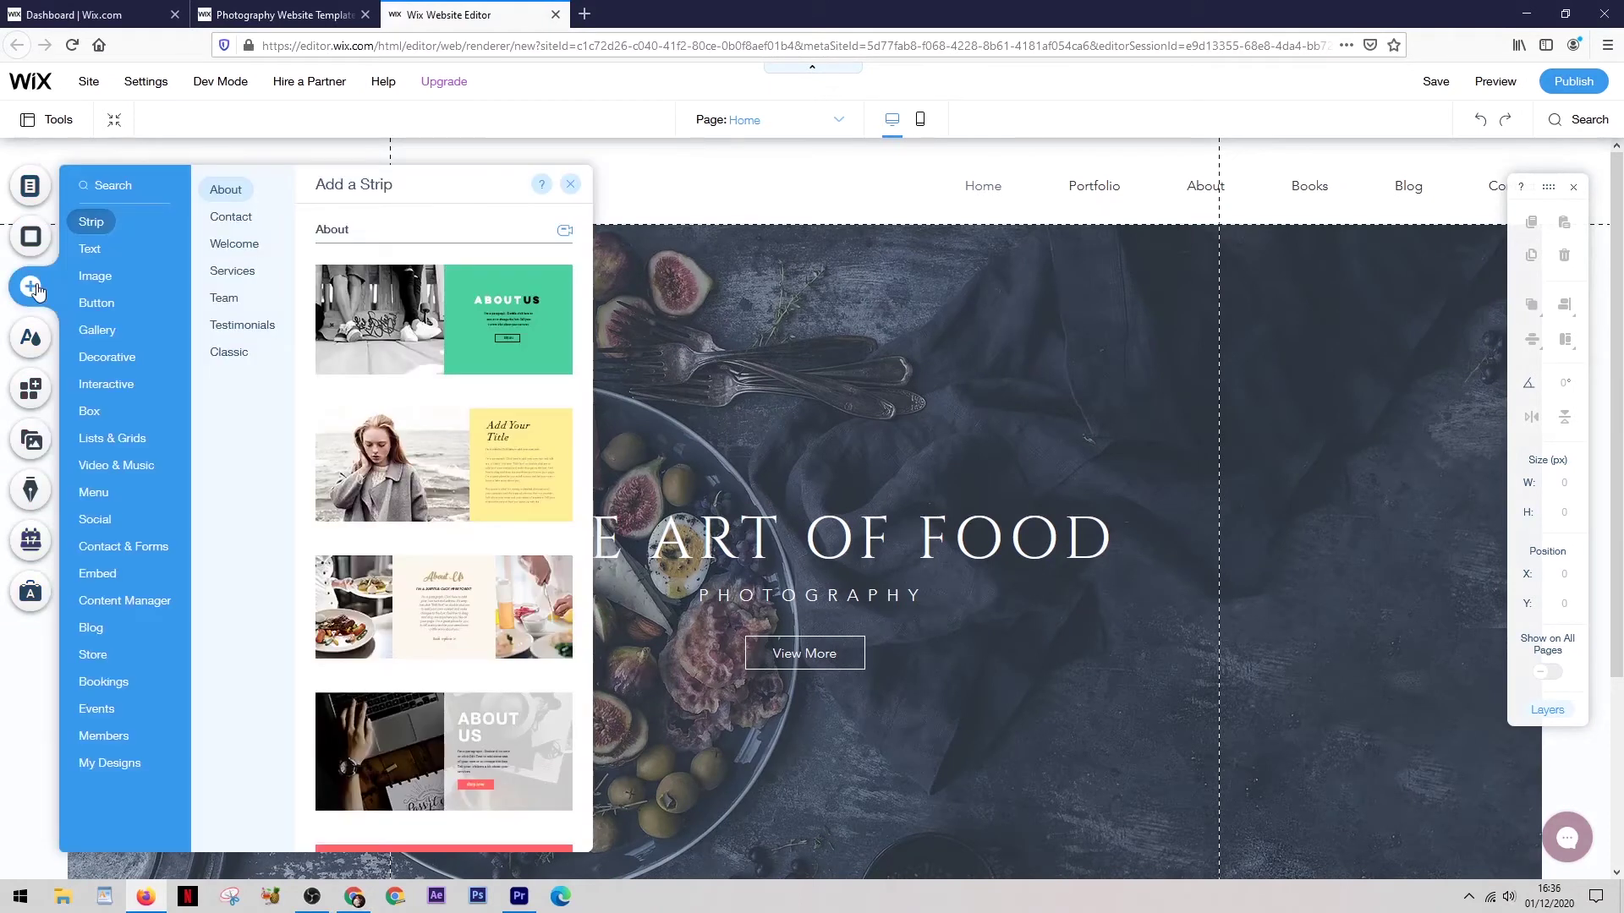
left_click(93, 277)
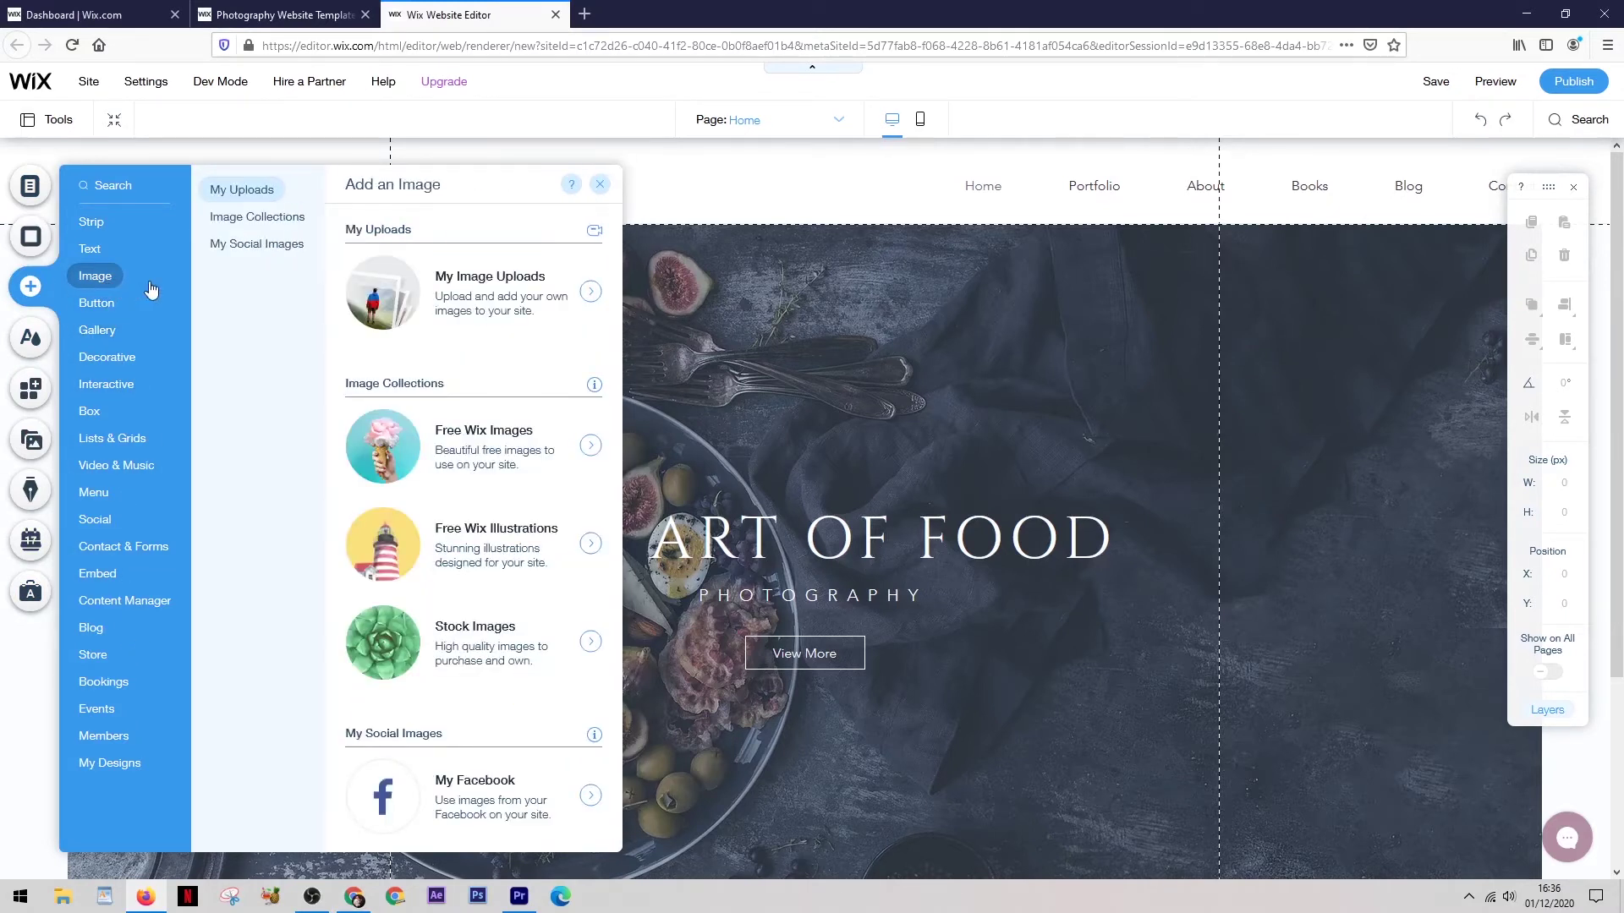
left_click(592, 446)
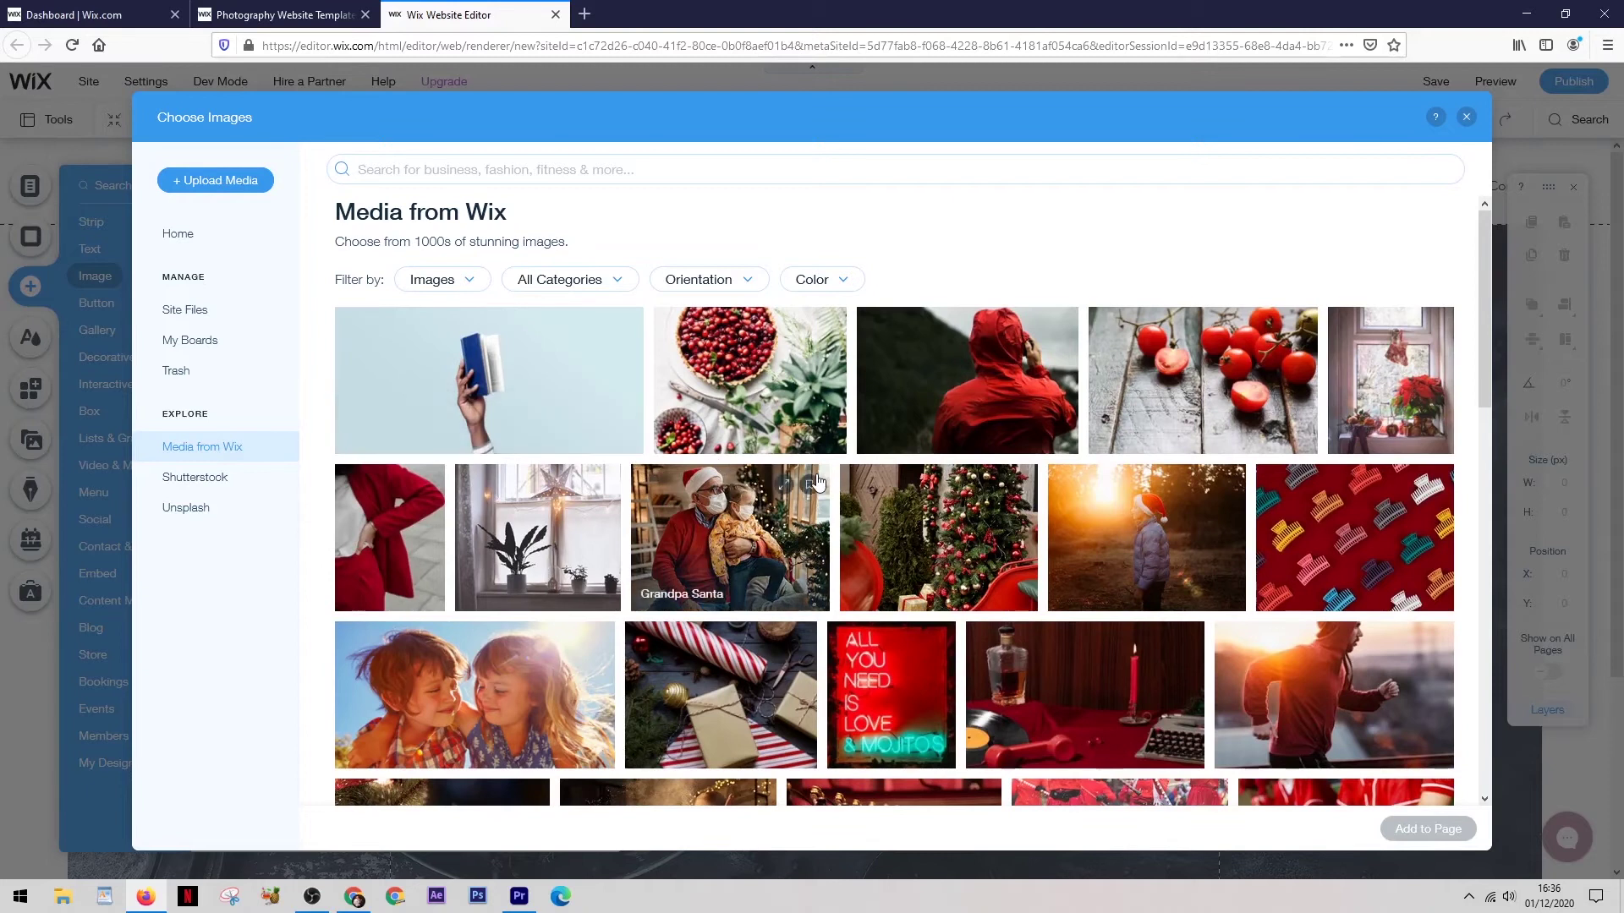
left_click(1305, 538)
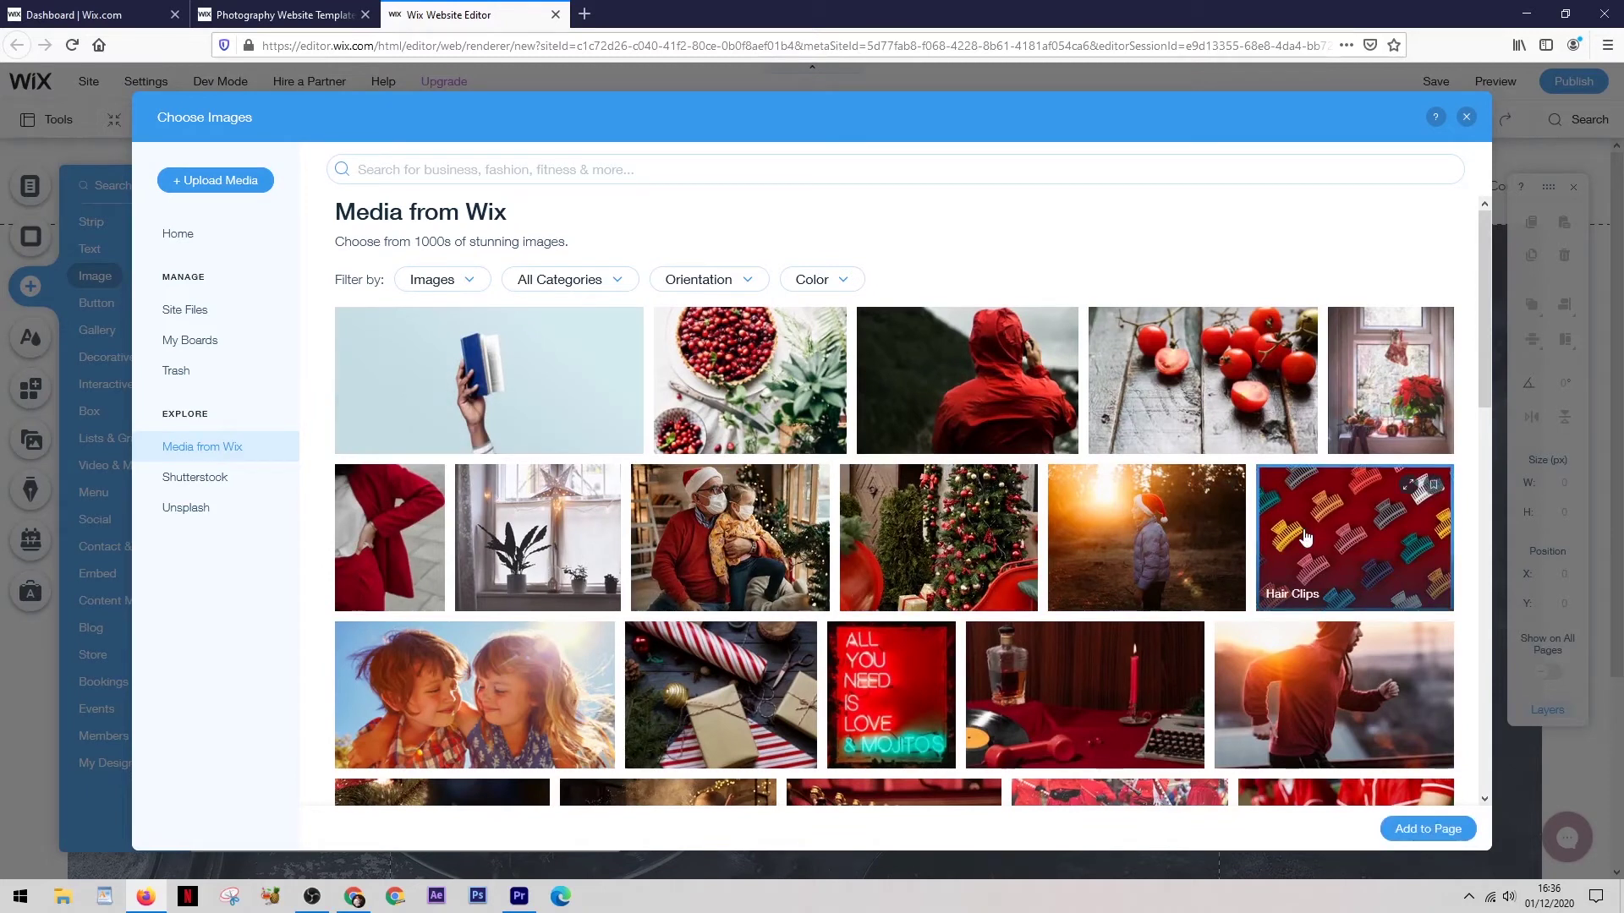
Place the 600×400 Hair Clips photo in the Art of Food hero, below the title
left_click(1420, 830)
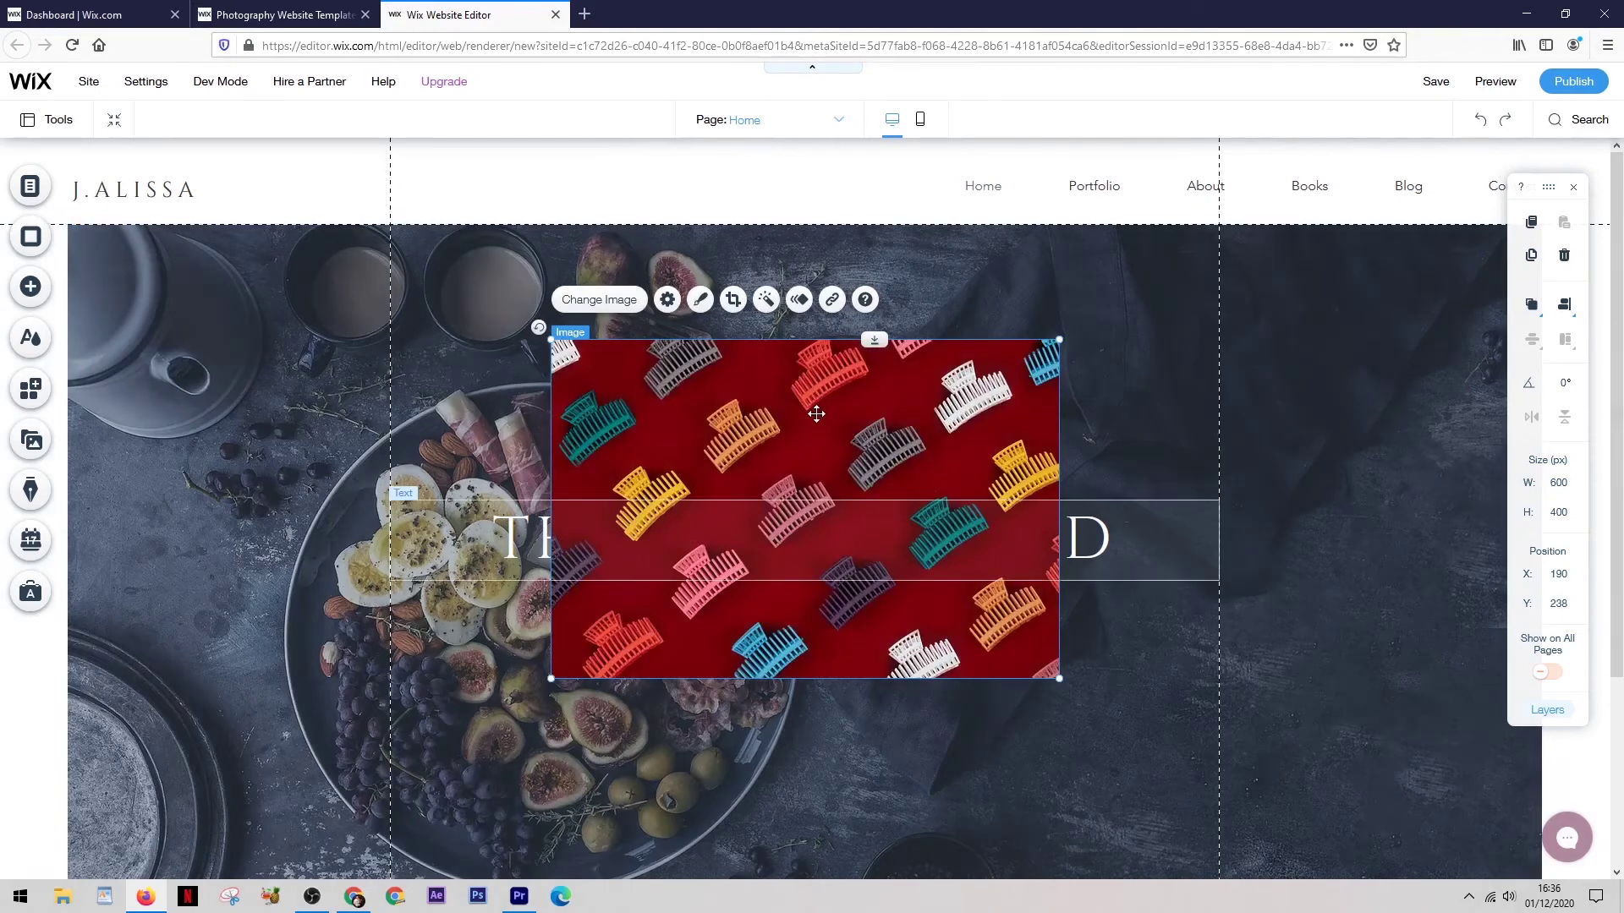
left_click_drag(813, 423, 832, 684)
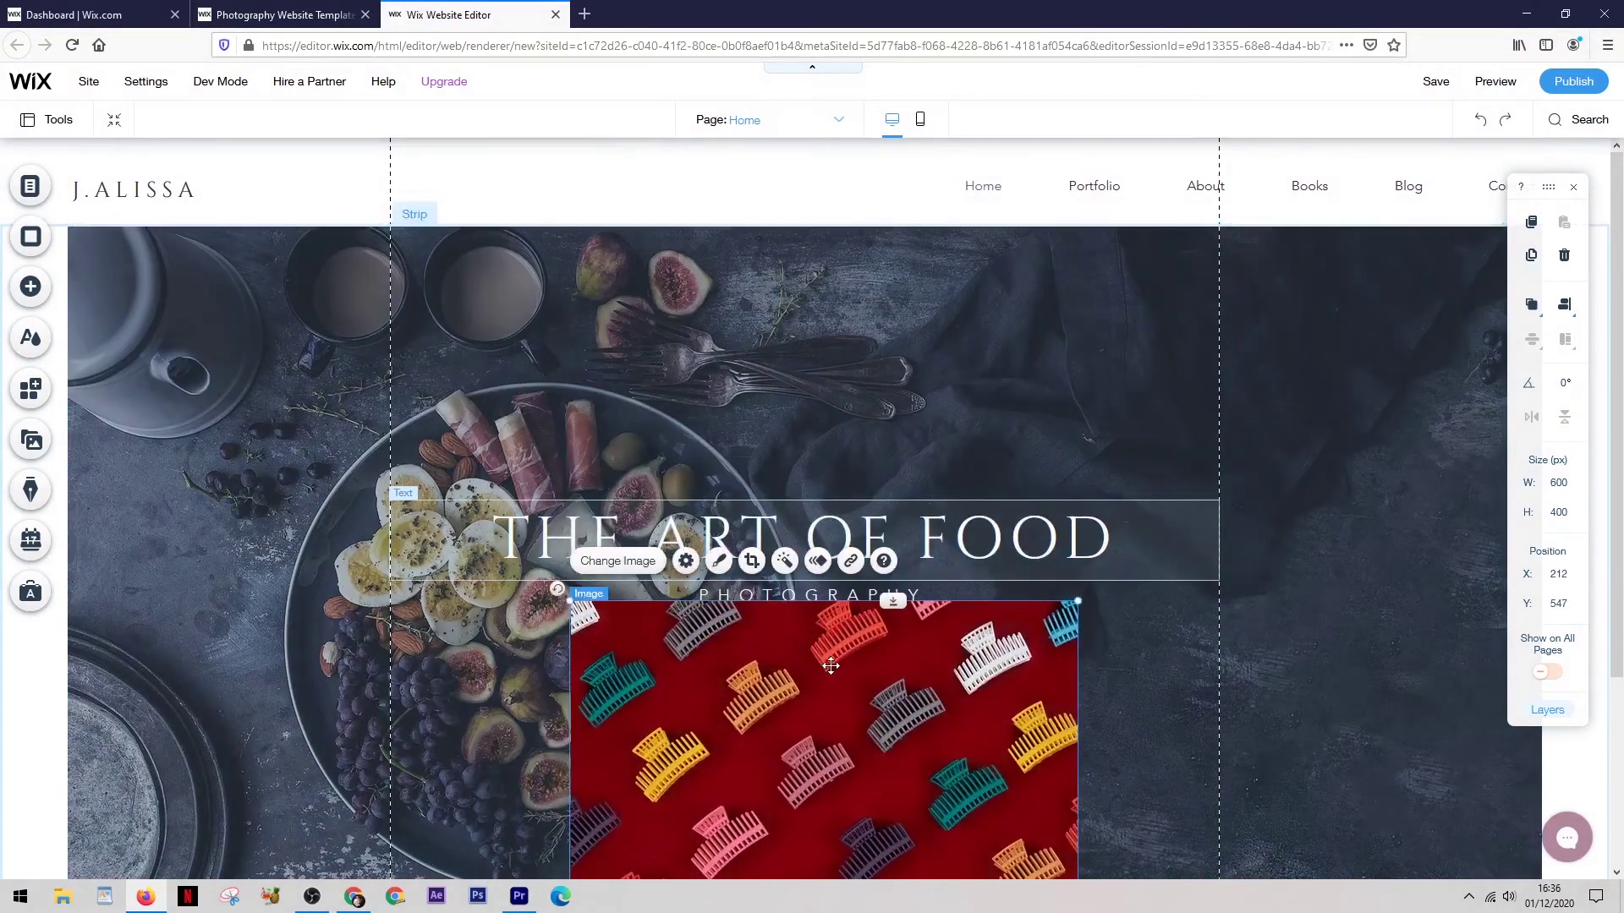
scroll(829, 662, "down", 3)
left_click_drag(805, 467, 803, 511)
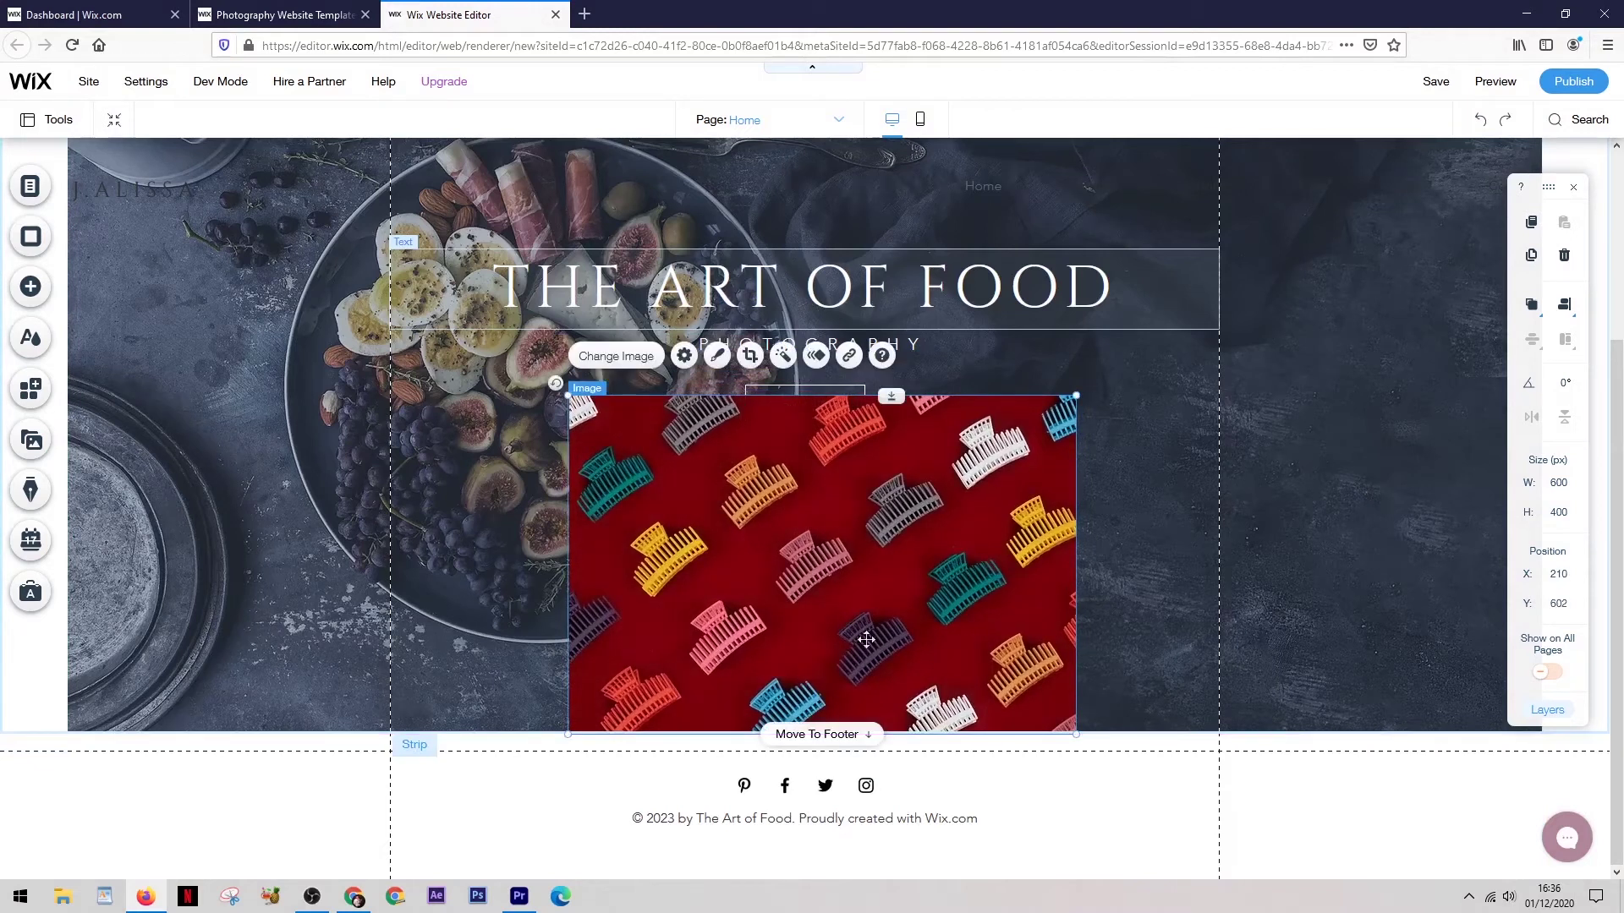
Make the food hero strip taller, then switch to the Squarespace site
left_click(1136, 726)
left_click_drag(1134, 750, 1133, 815)
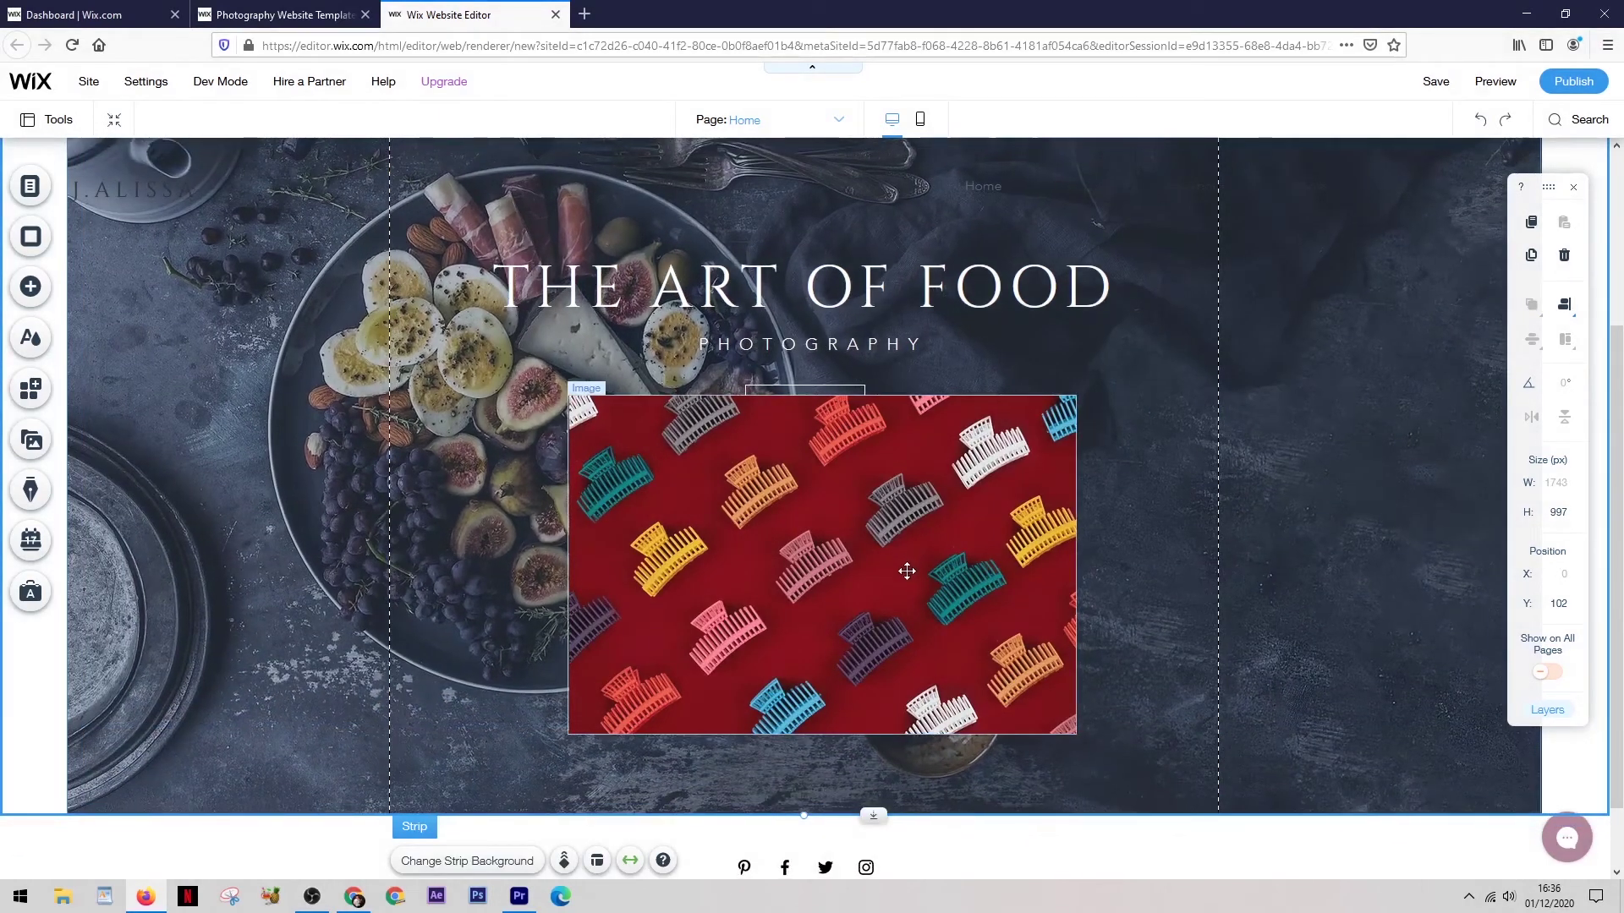
left_click_drag(907, 572, 891, 601)
scroll(892, 592, "down", 1)
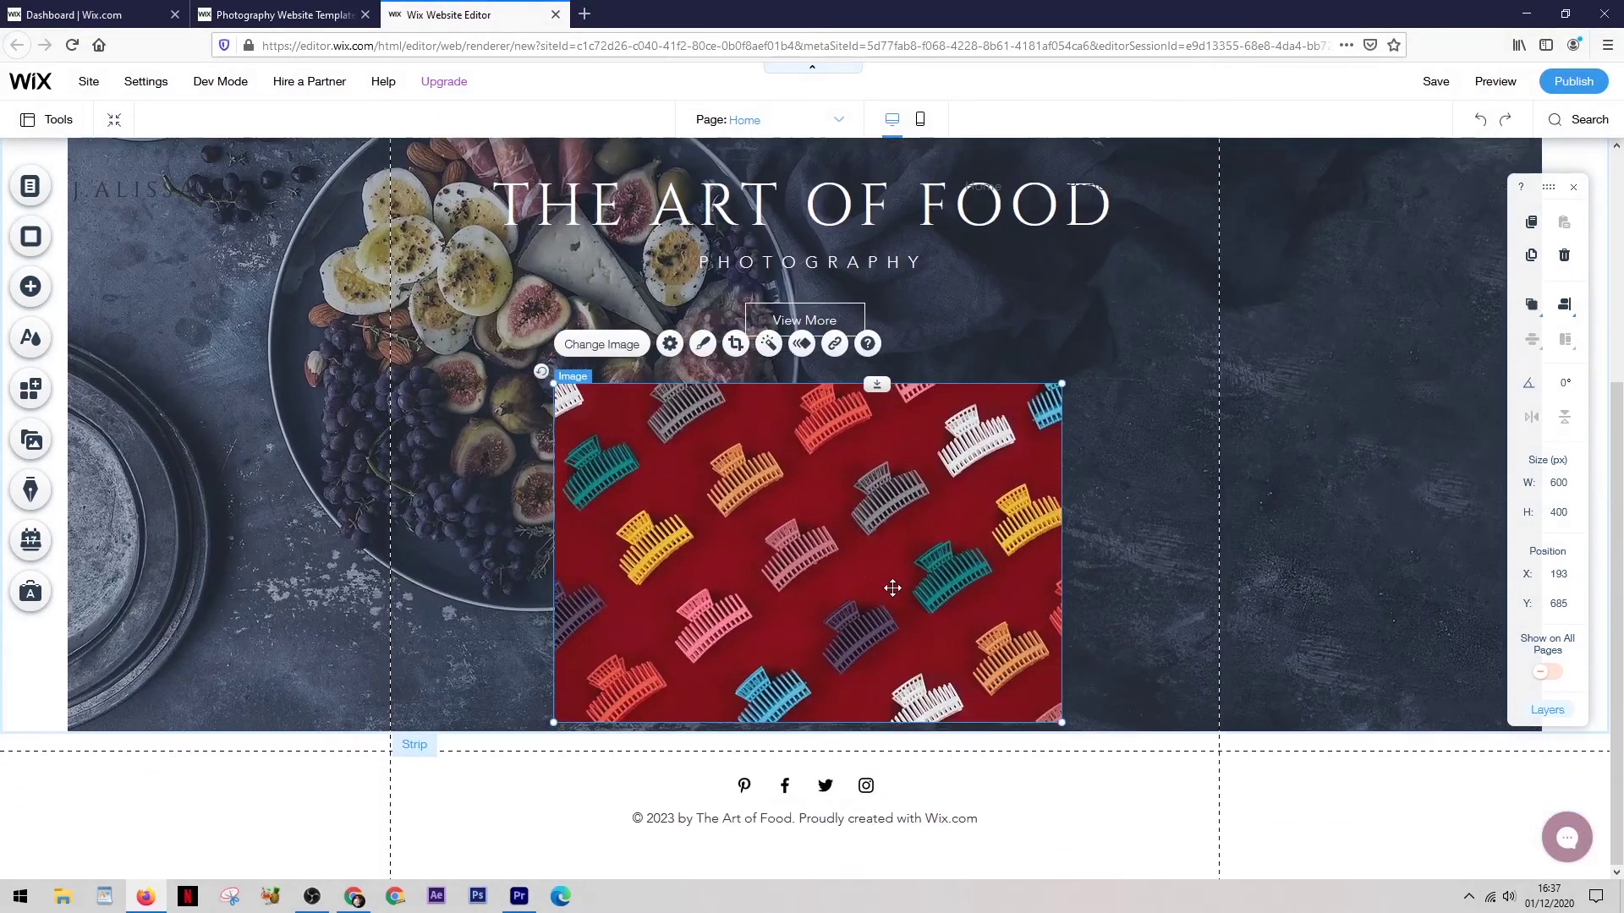
left_click(353, 896)
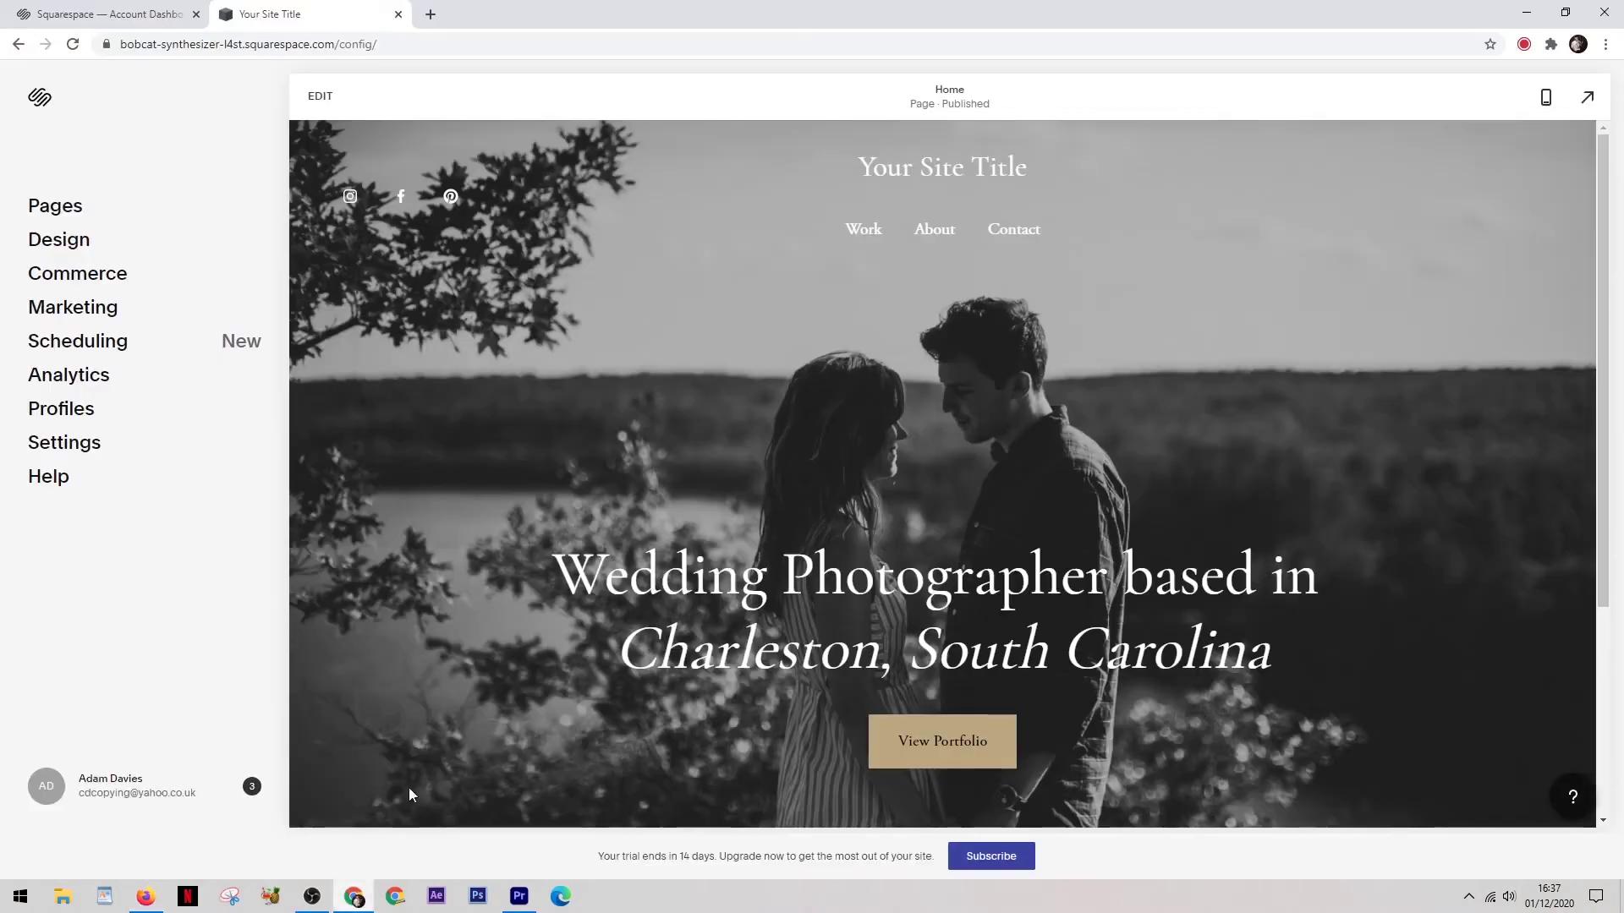
Put Squarespace's Home page in edit mode and open Add a Section below the wedding hero
left_click(320, 98)
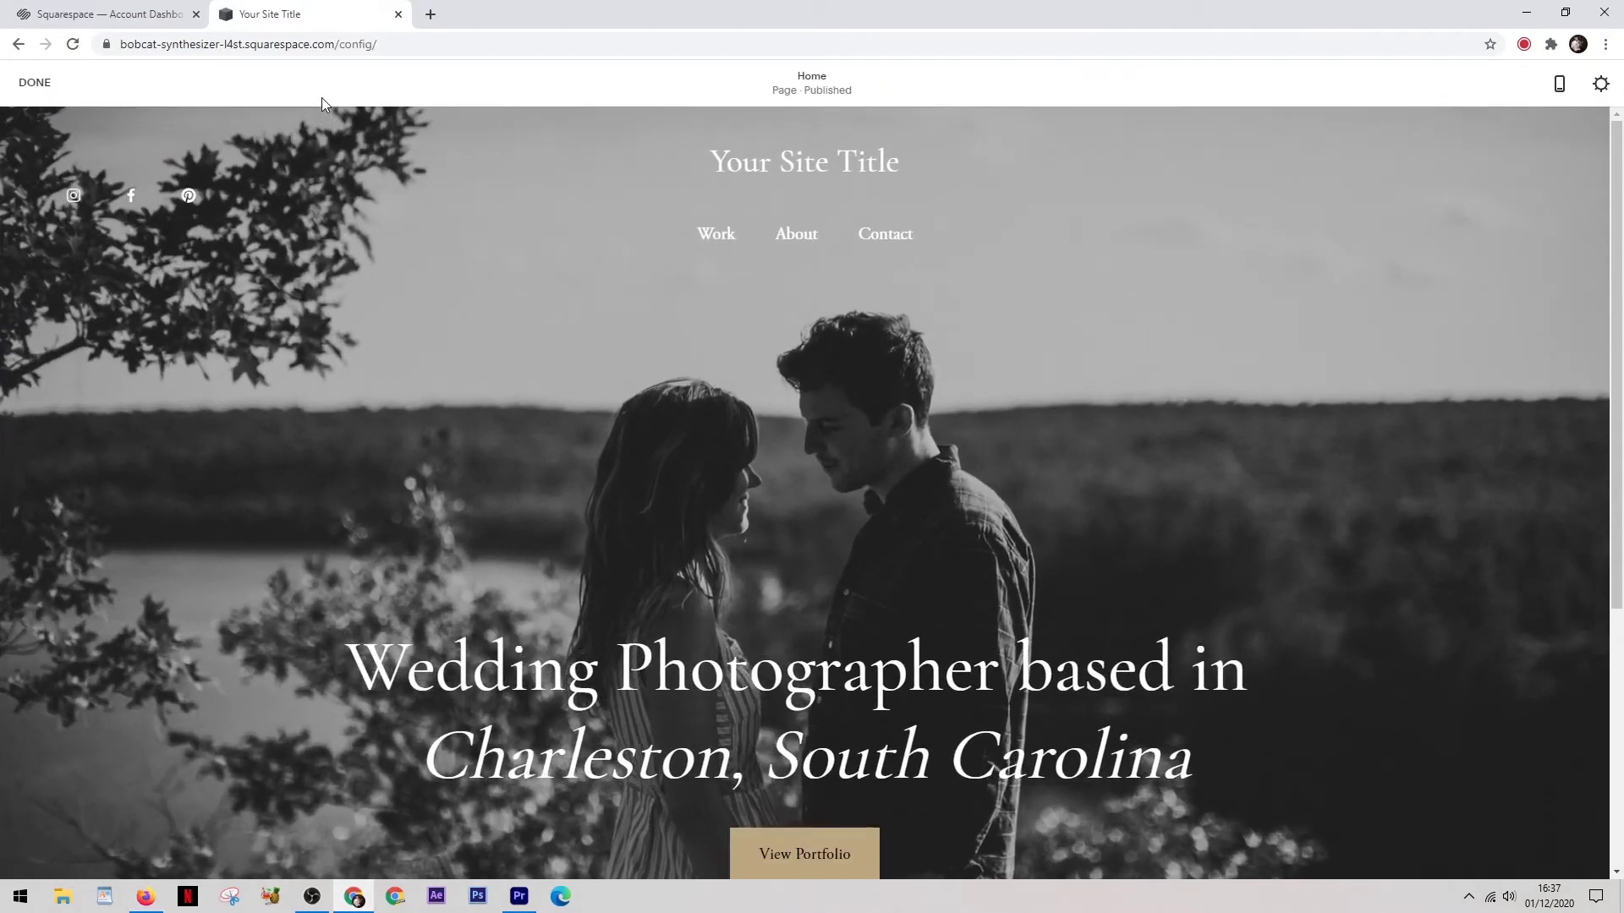
mouse_move(572, 368)
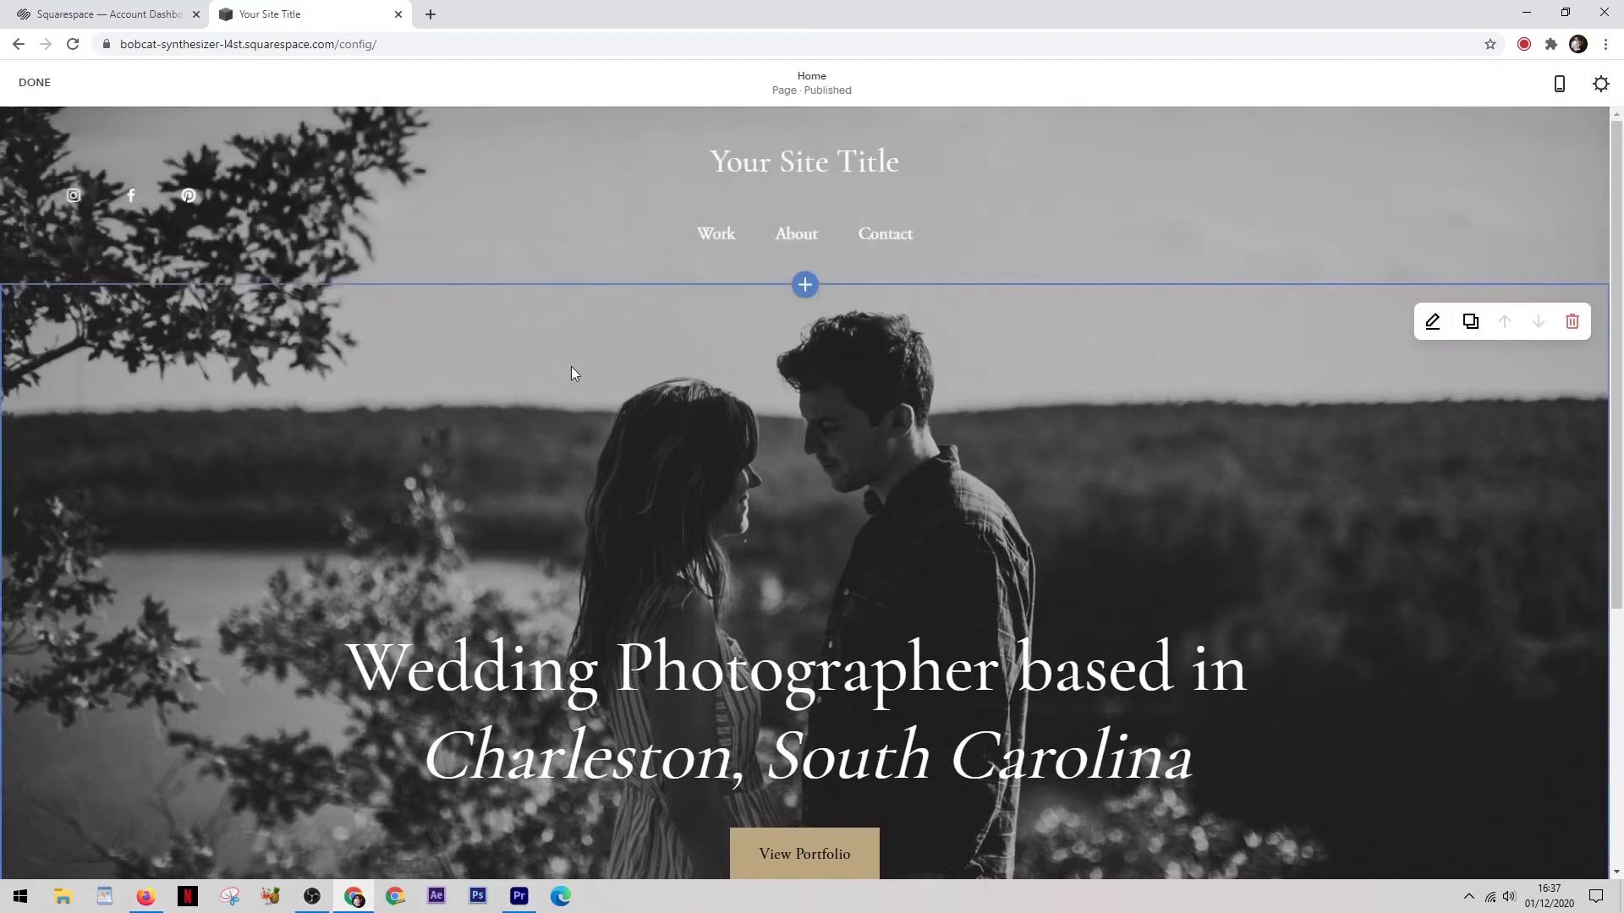
scroll(602, 377, "down", 3)
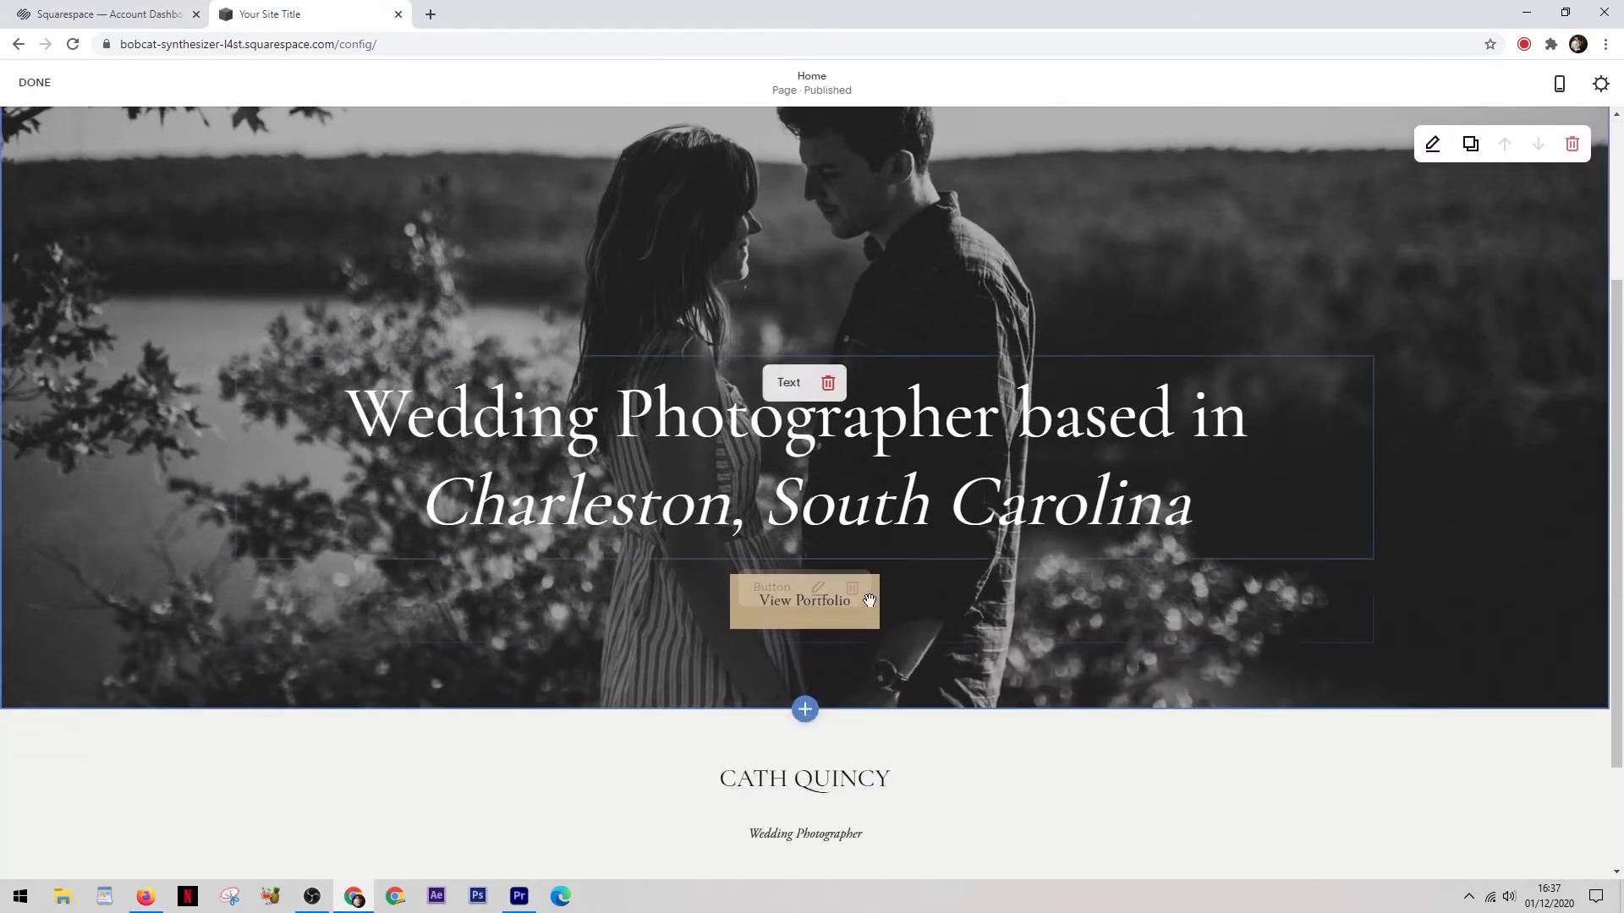
left_click(806, 711)
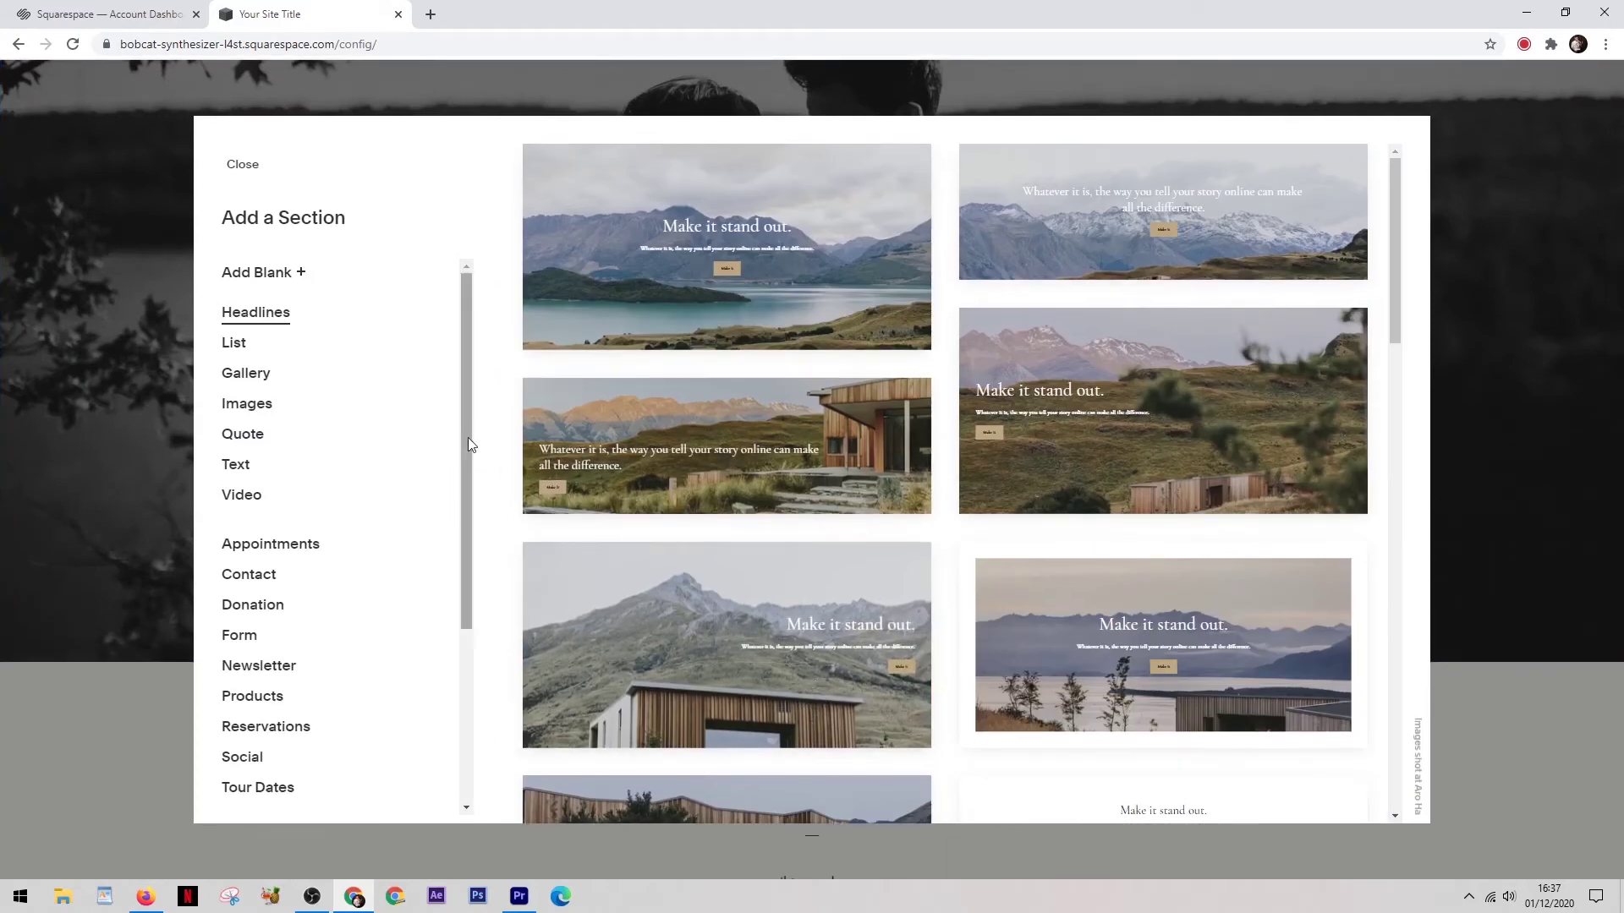
Insert the single-image layout from Images, showing the wooden cabin with stone steps, below the hero
mouse_move(467, 438)
left_mouse_down()
mouse_move(460, 536)
mouse_move(458, 424)
left_mouse_up()
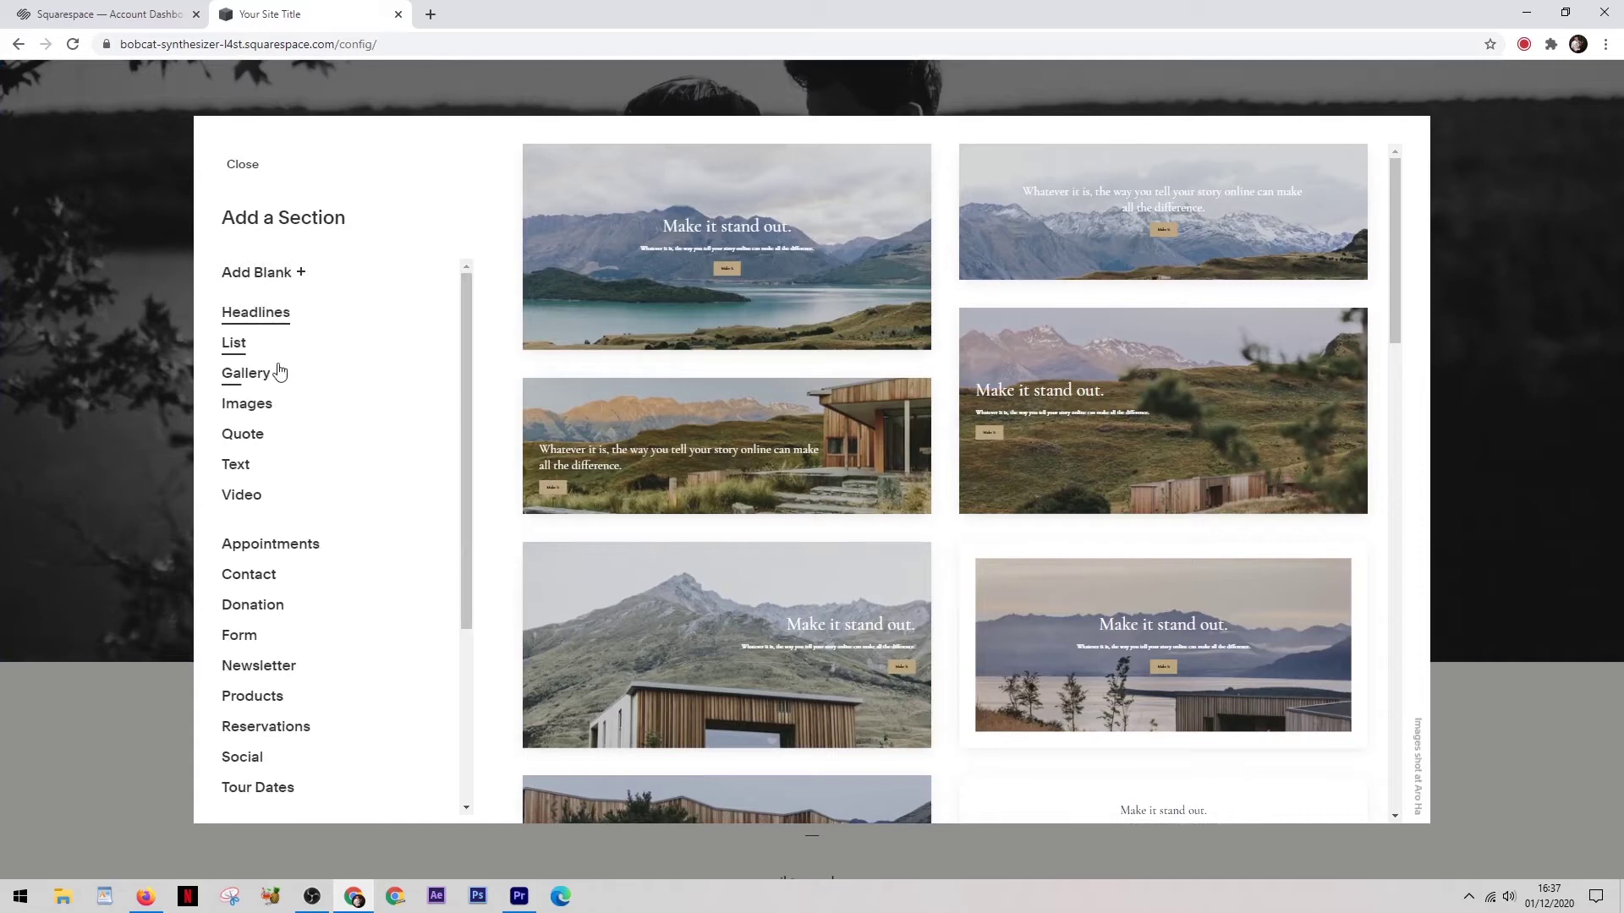
left_click(247, 403)
scroll(750, 438, "down", 5)
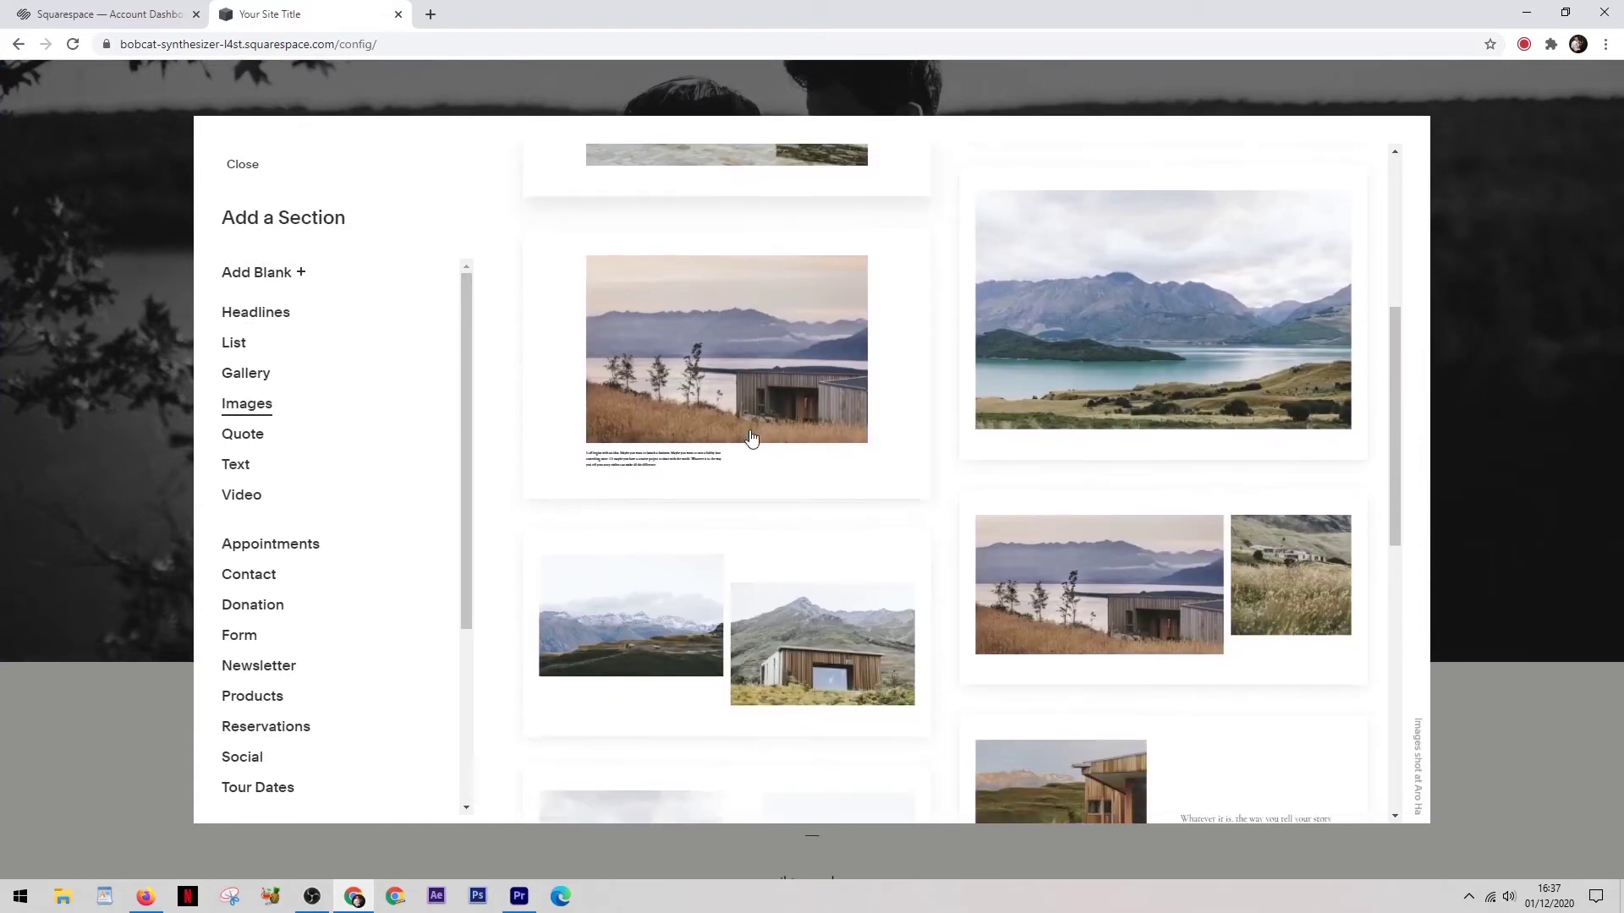
scroll(750, 437, "down", 10)
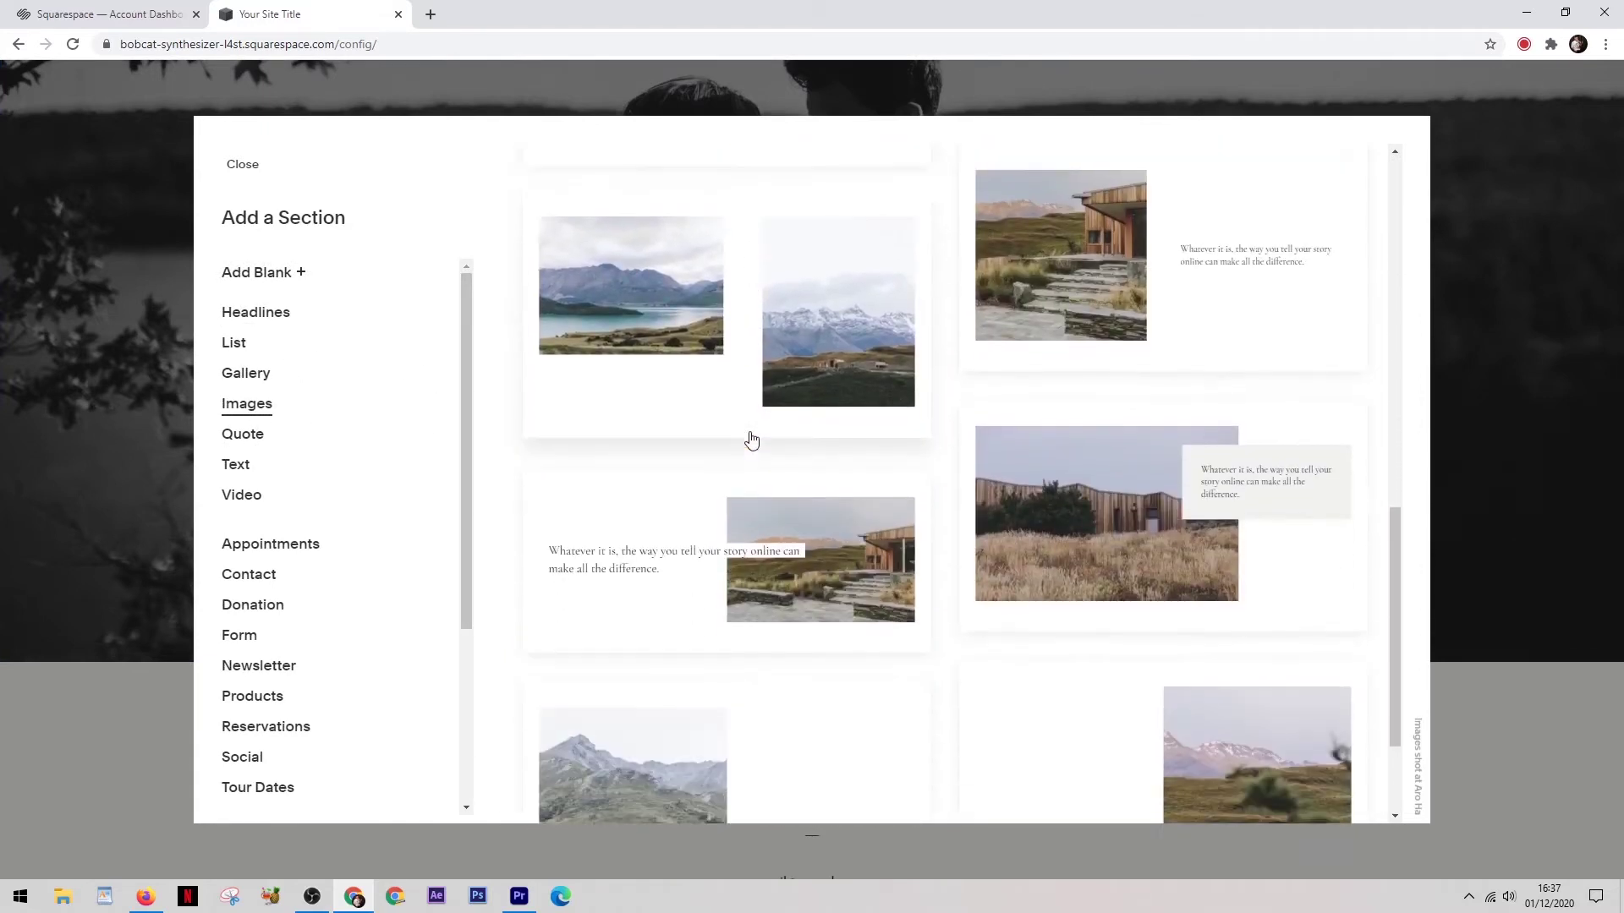
scroll(751, 437, "down", 2)
scroll(751, 438, "up", 10)
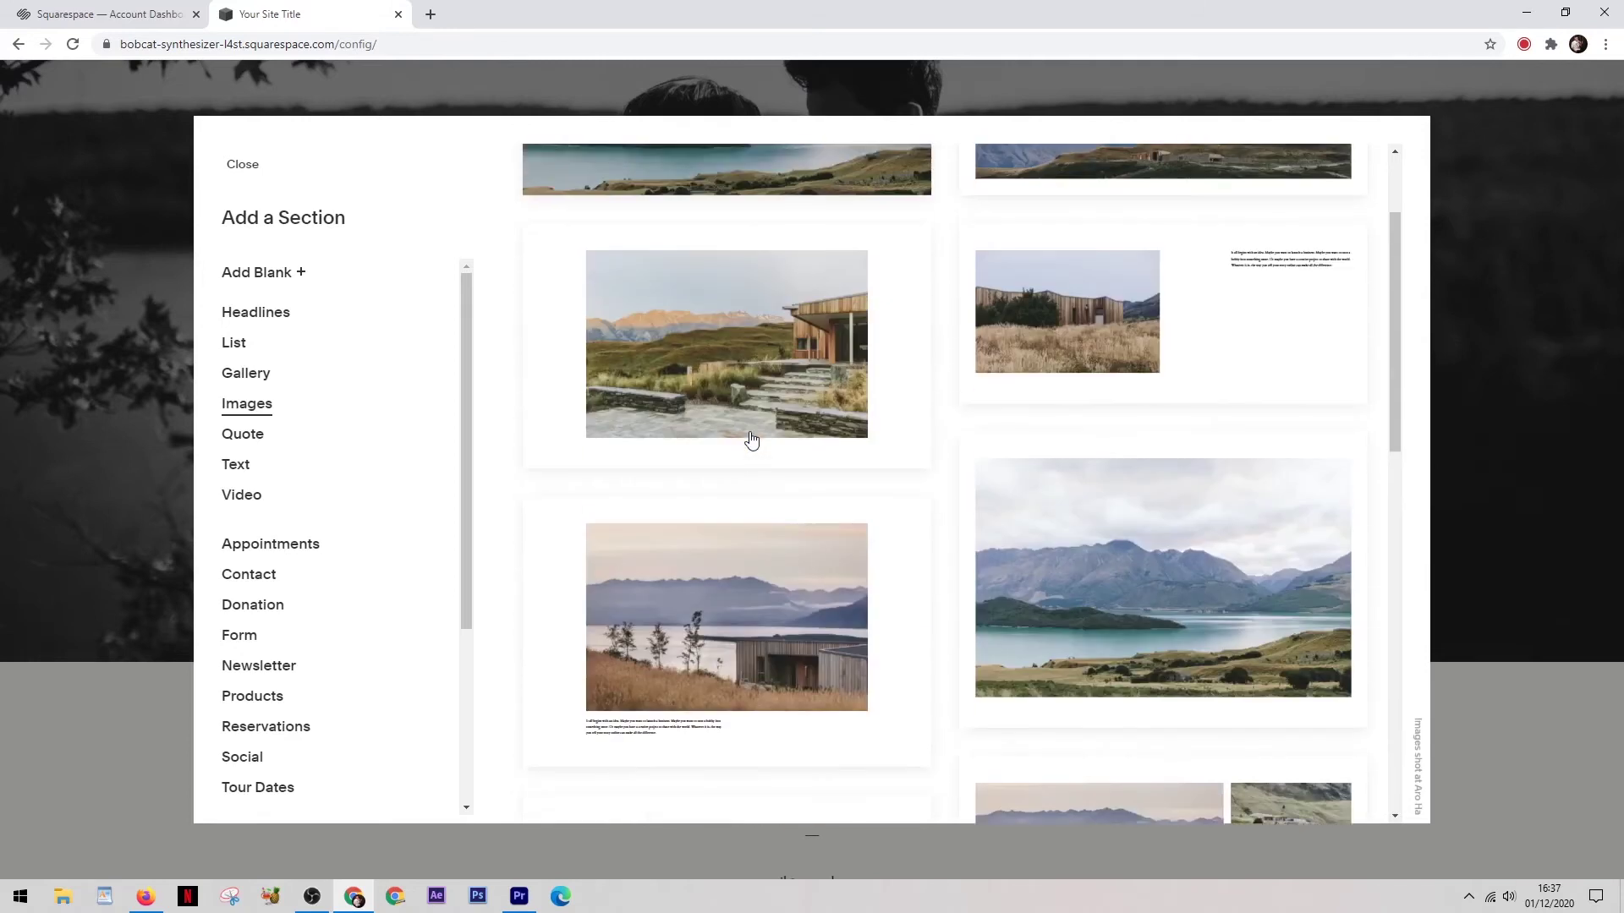
left_click(739, 382)
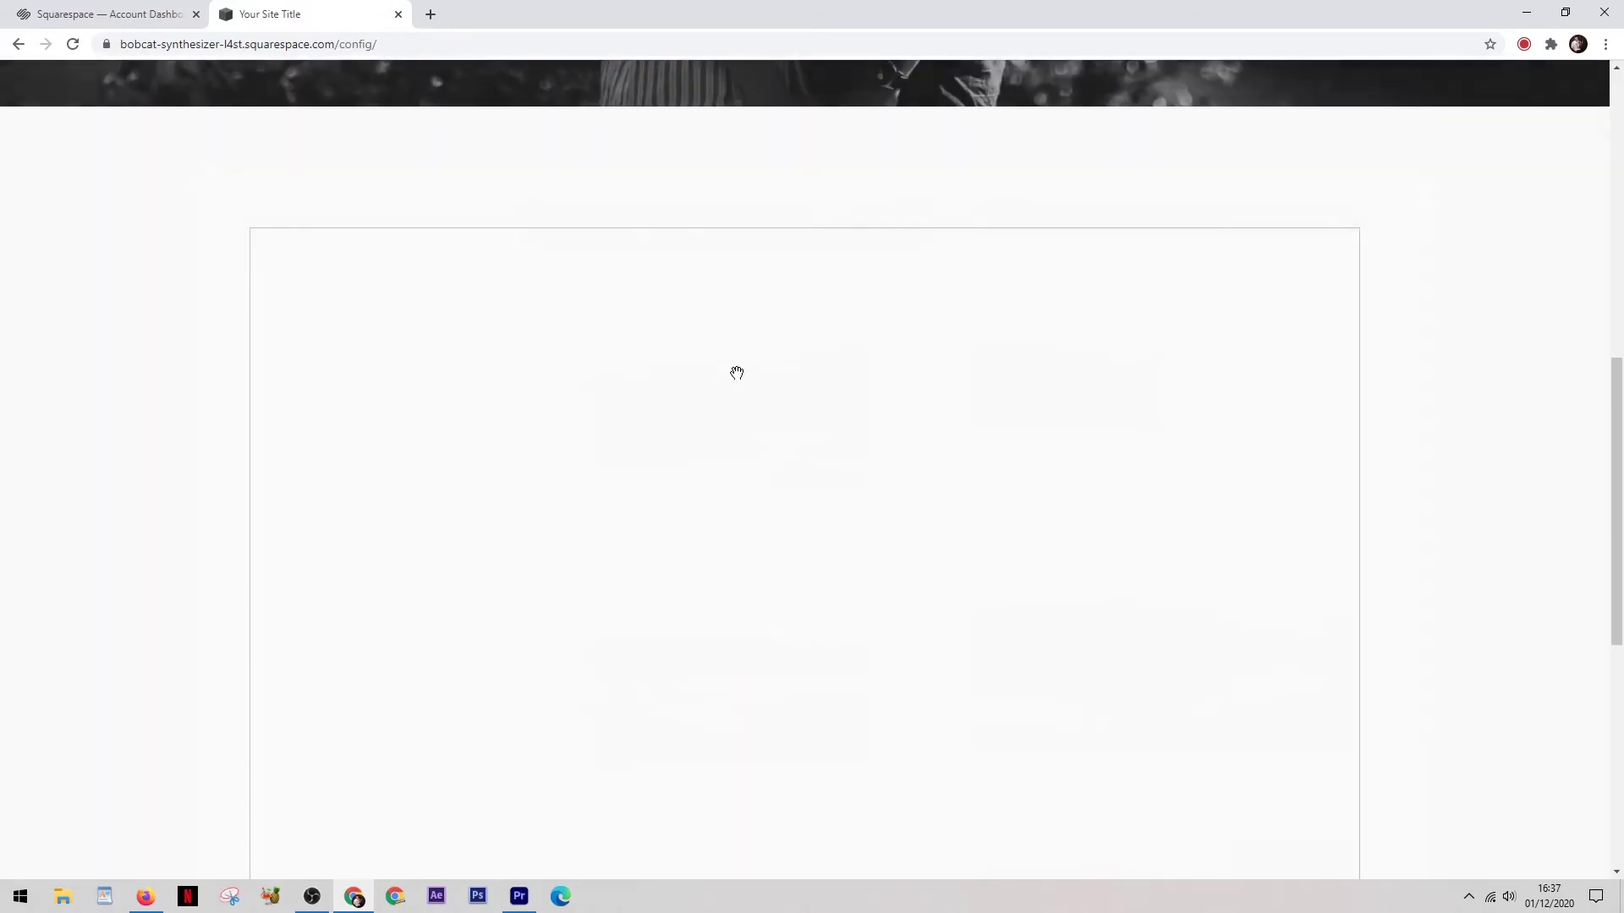
scroll(737, 373, "down", 5)
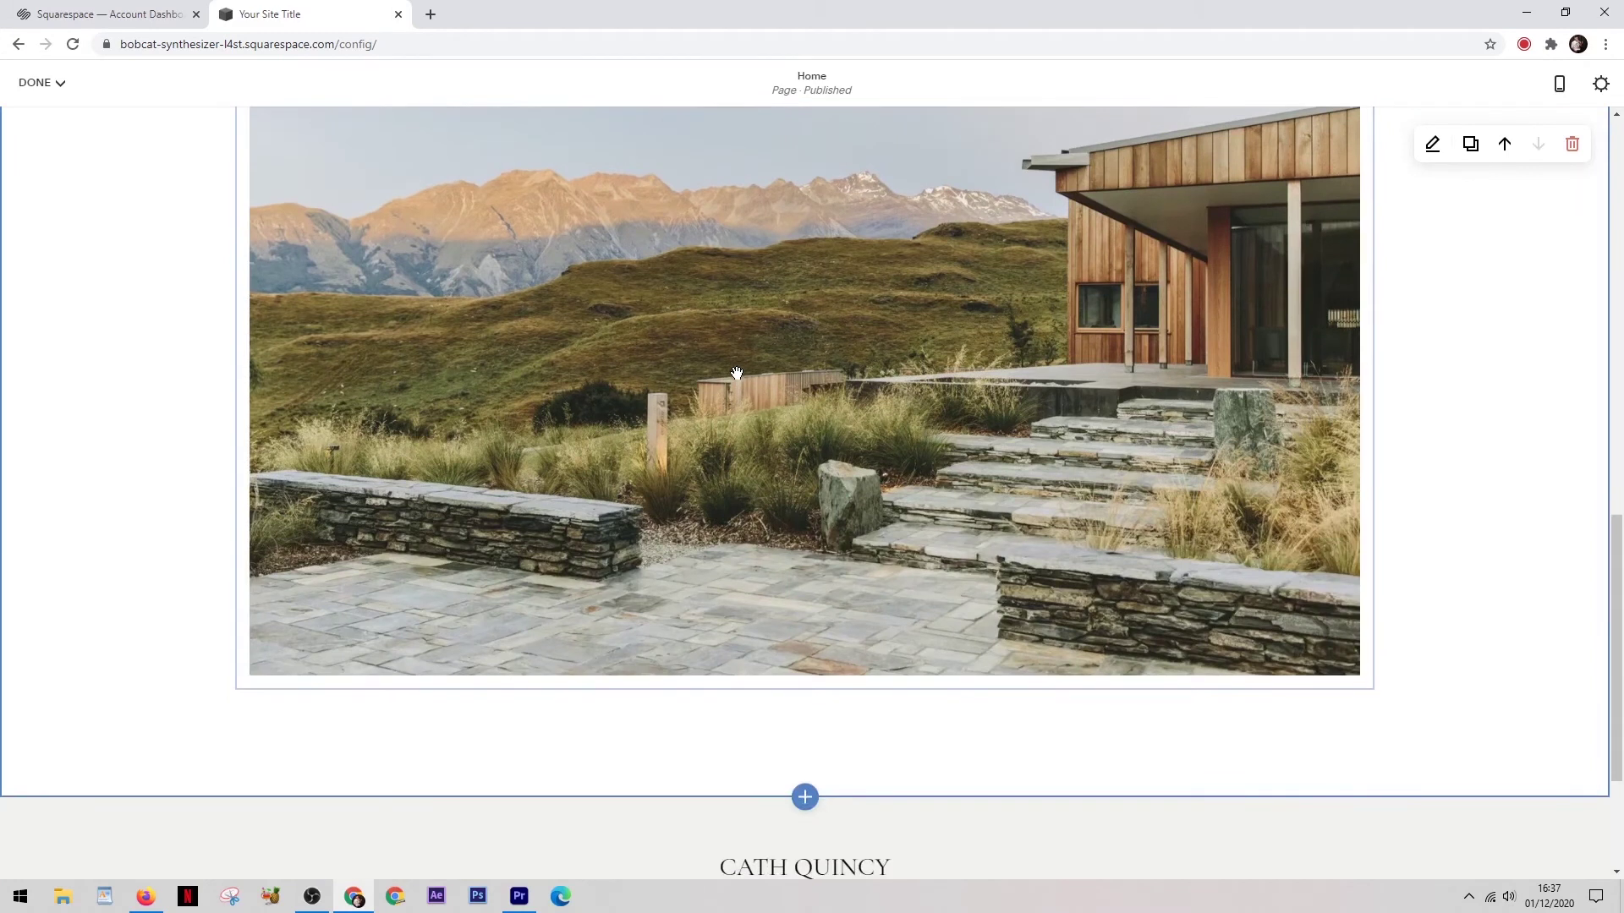
Move the cabin image section above the wedding hero, right under the site header
scroll(740, 407, "up", 7)
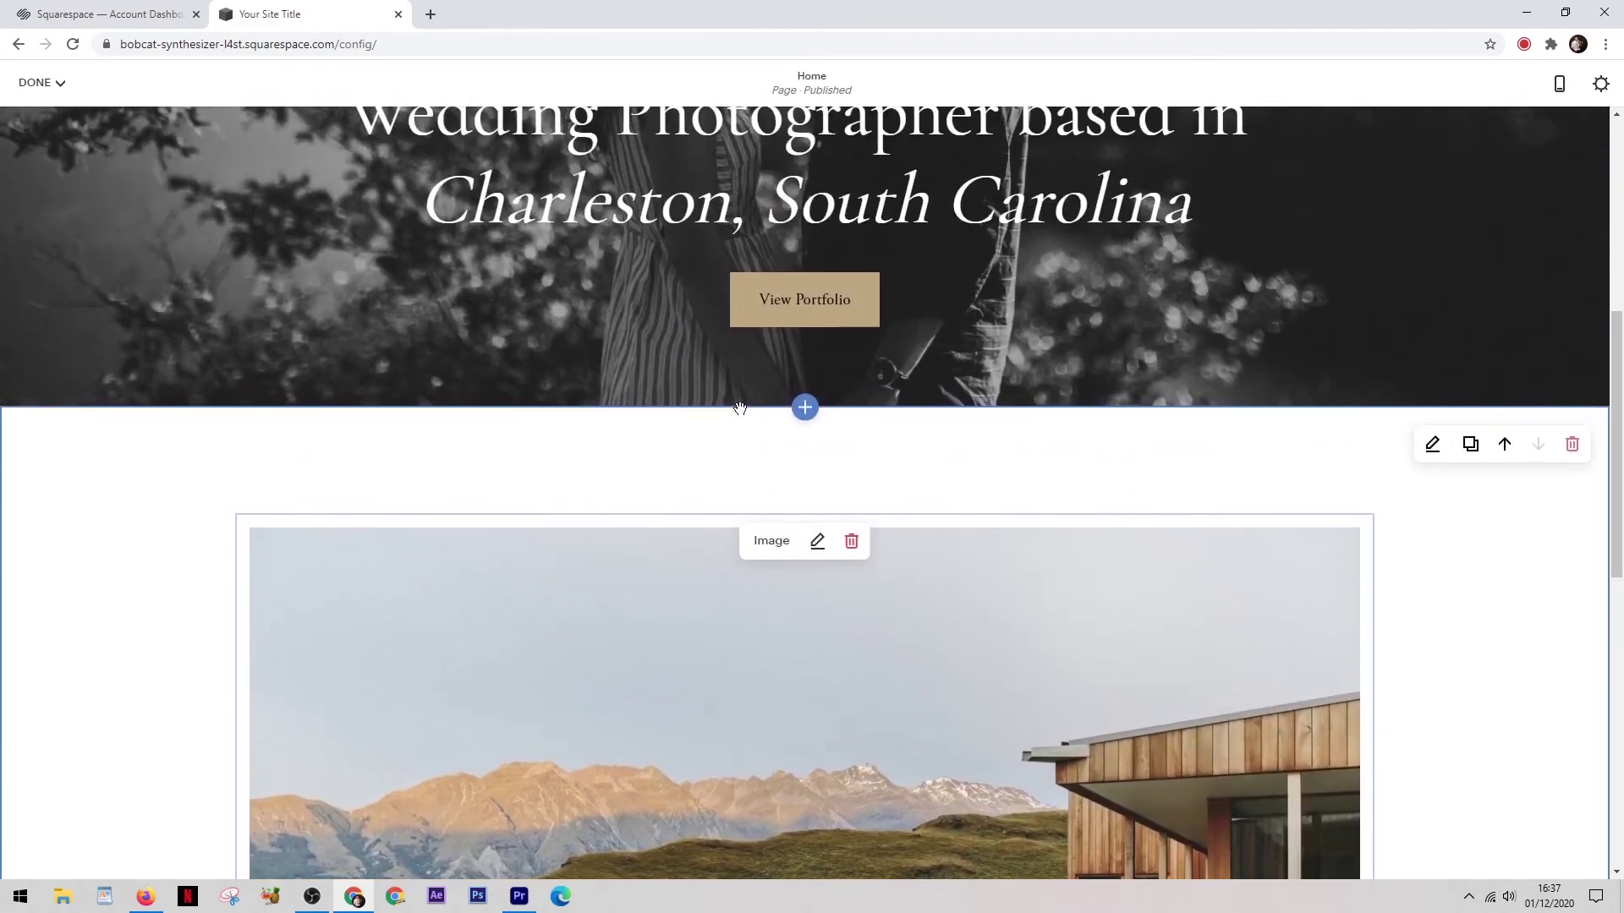
scroll(739, 410, "up", 5)
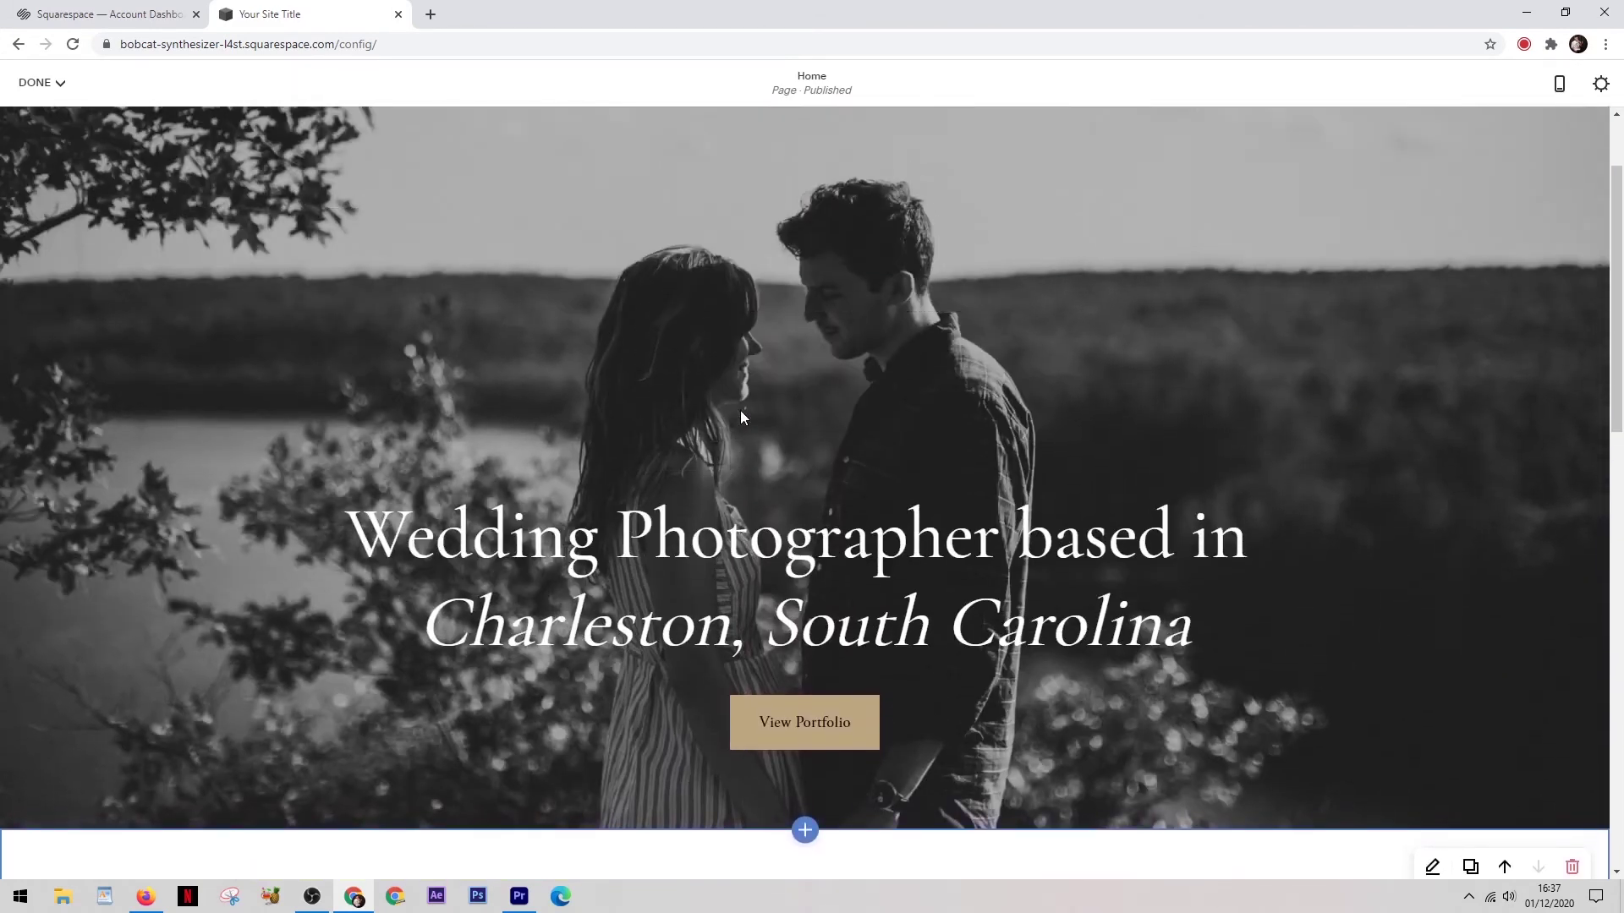
scroll(739, 409, "down", 2)
scroll(739, 410, "down", 4)
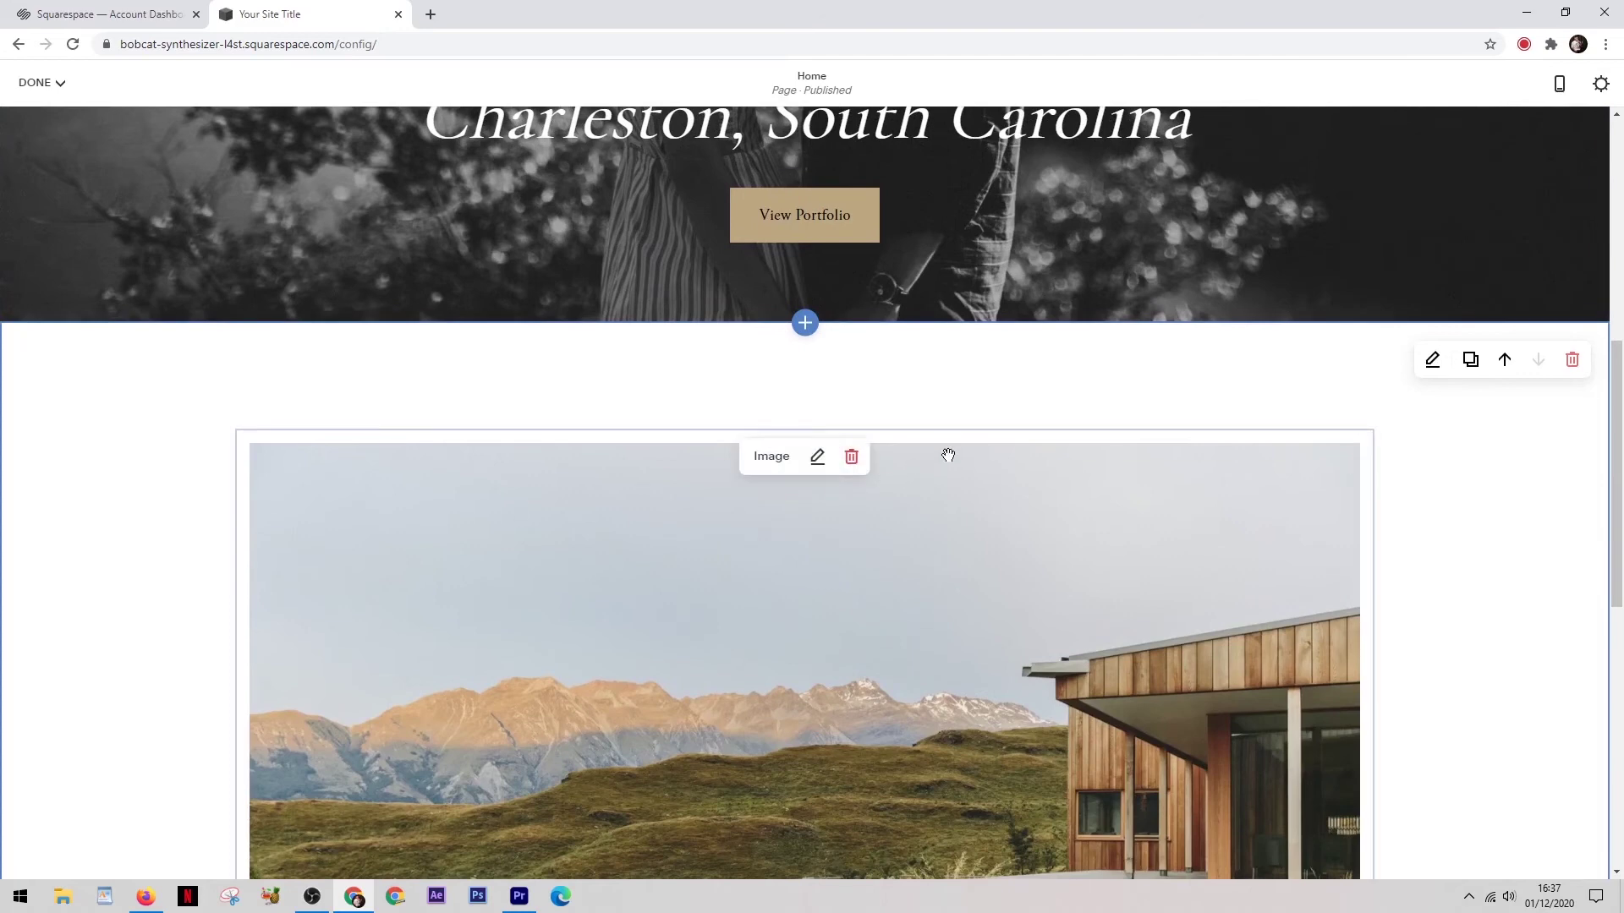
left_click(1504, 359)
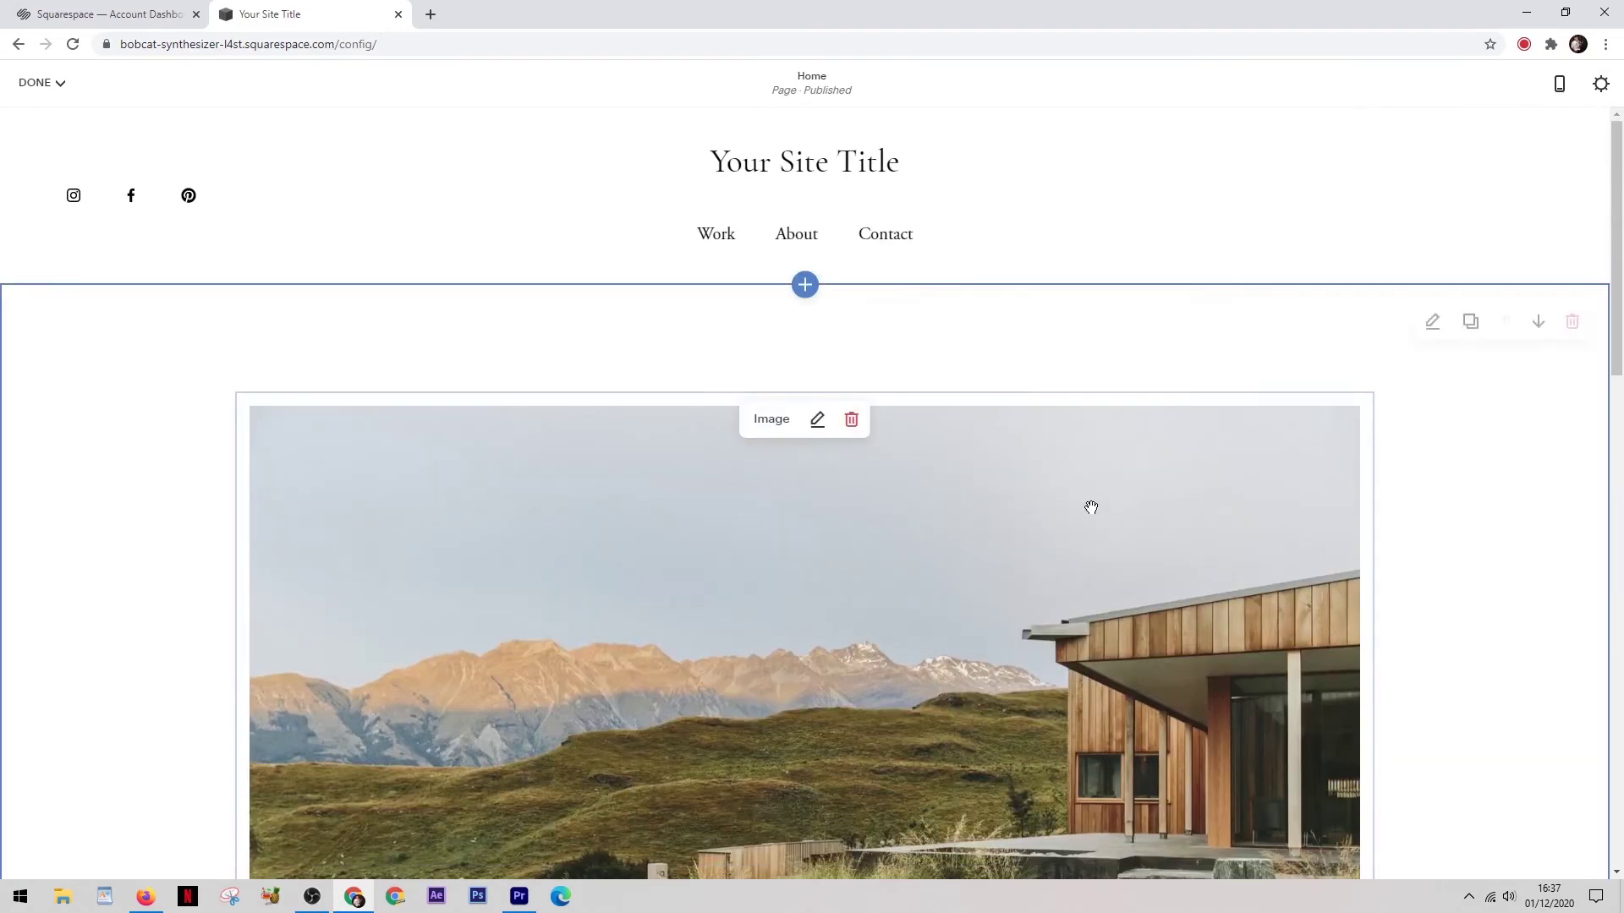
scroll(1028, 411, "down", 15)
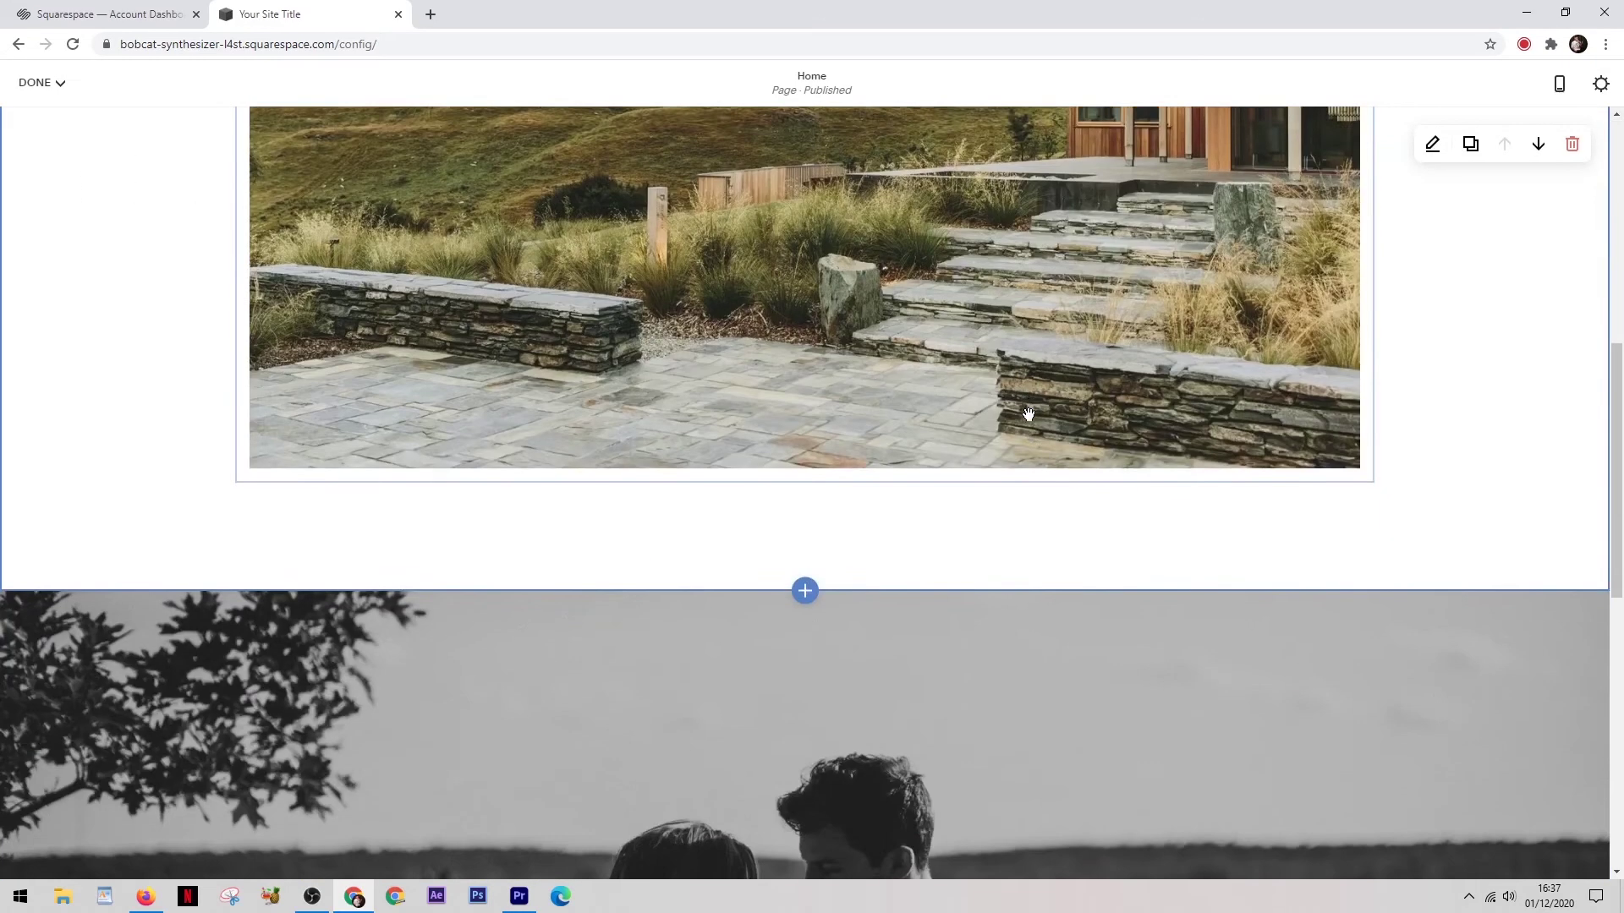
scroll(1032, 423, "up", 16)
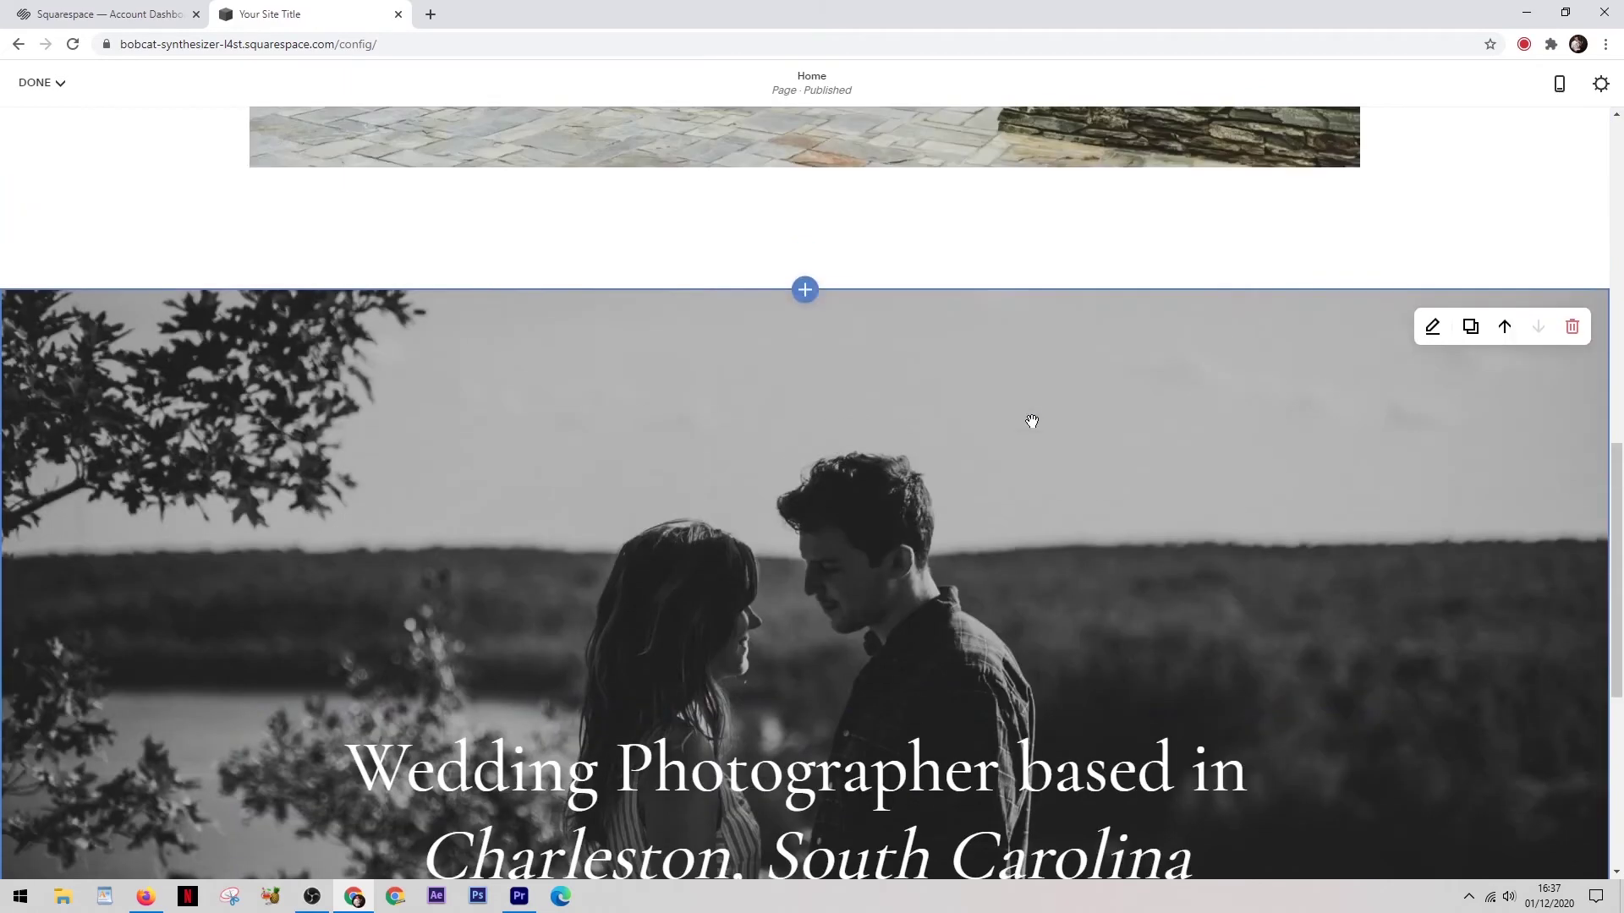
scroll(1031, 427, "down", 5)
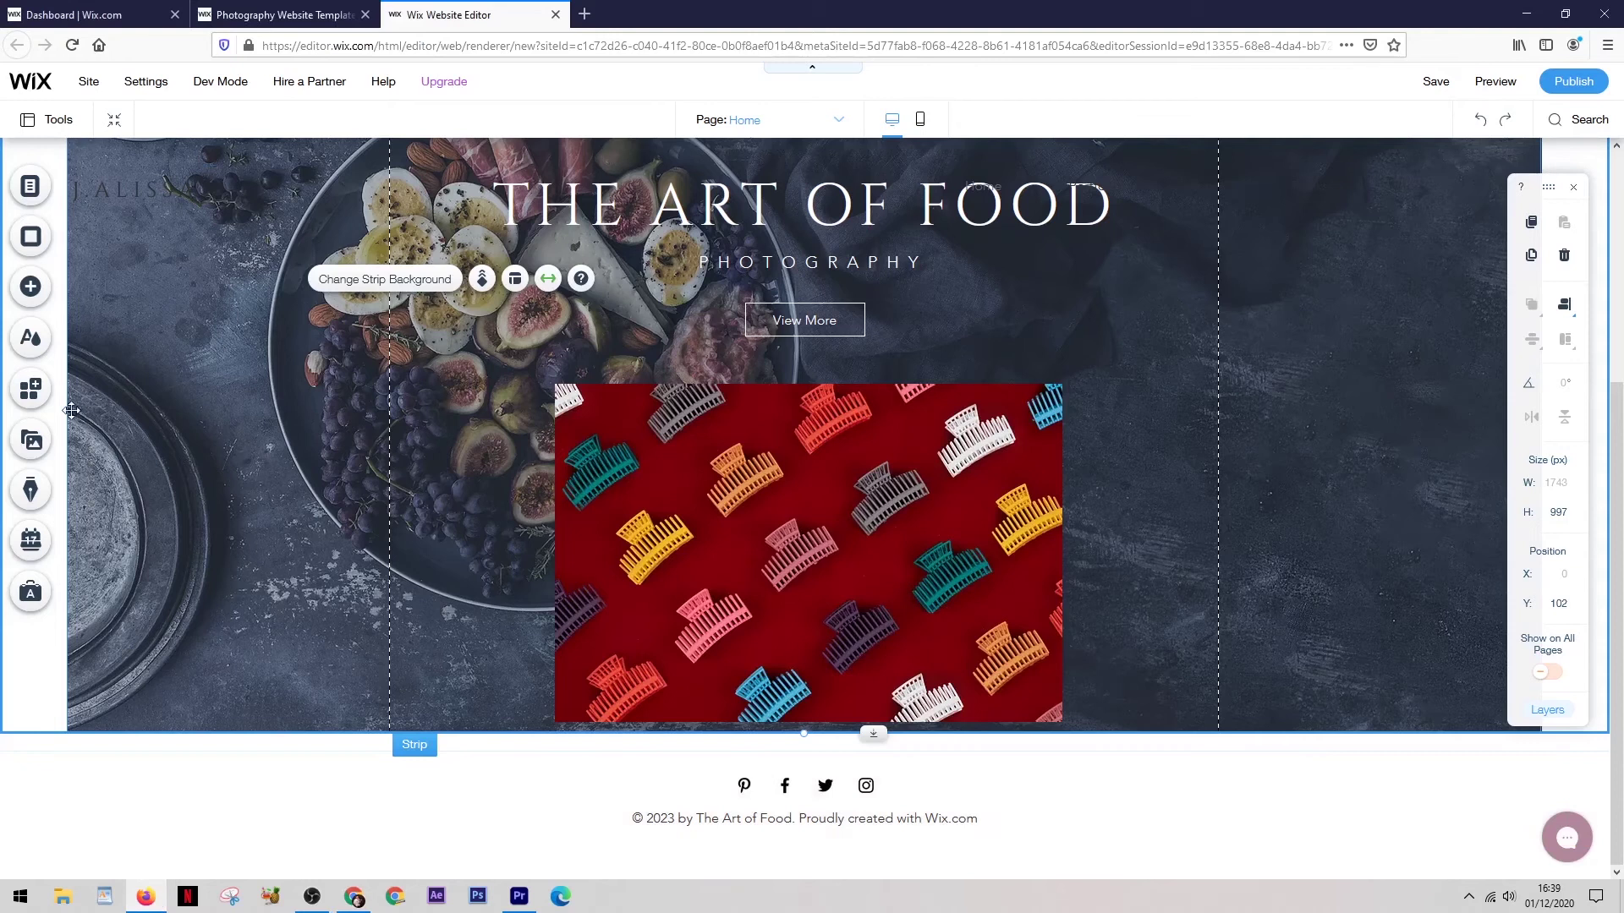
Look over Wix's Members > Add a Member's Area option, then return to the Squarespace editor
left_click(34, 296)
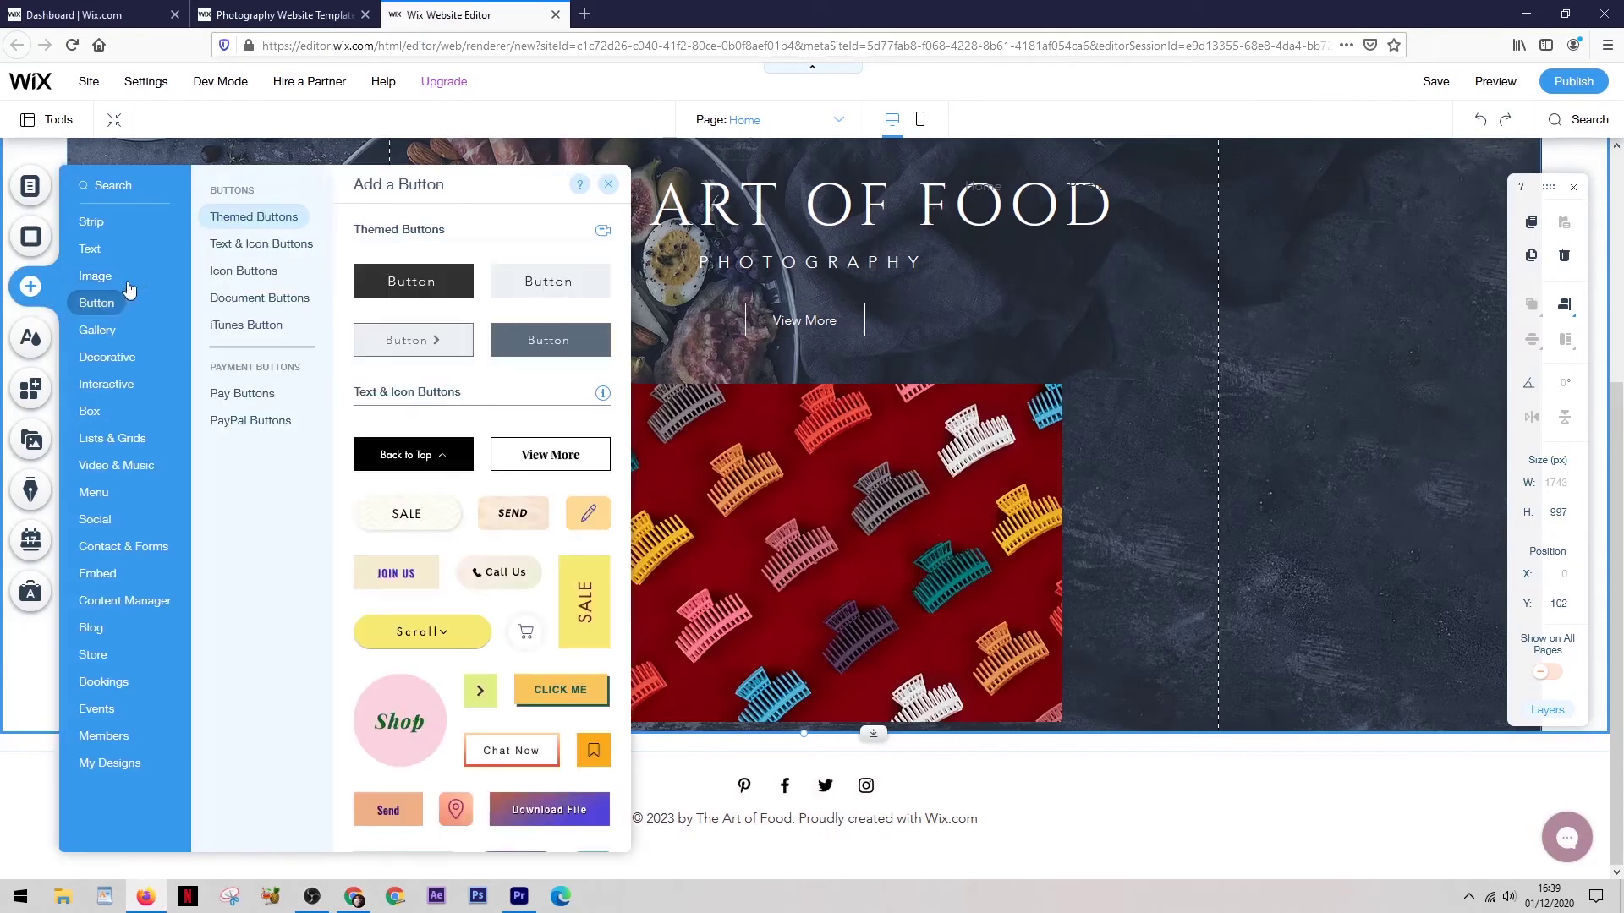
mouse_move(116, 223)
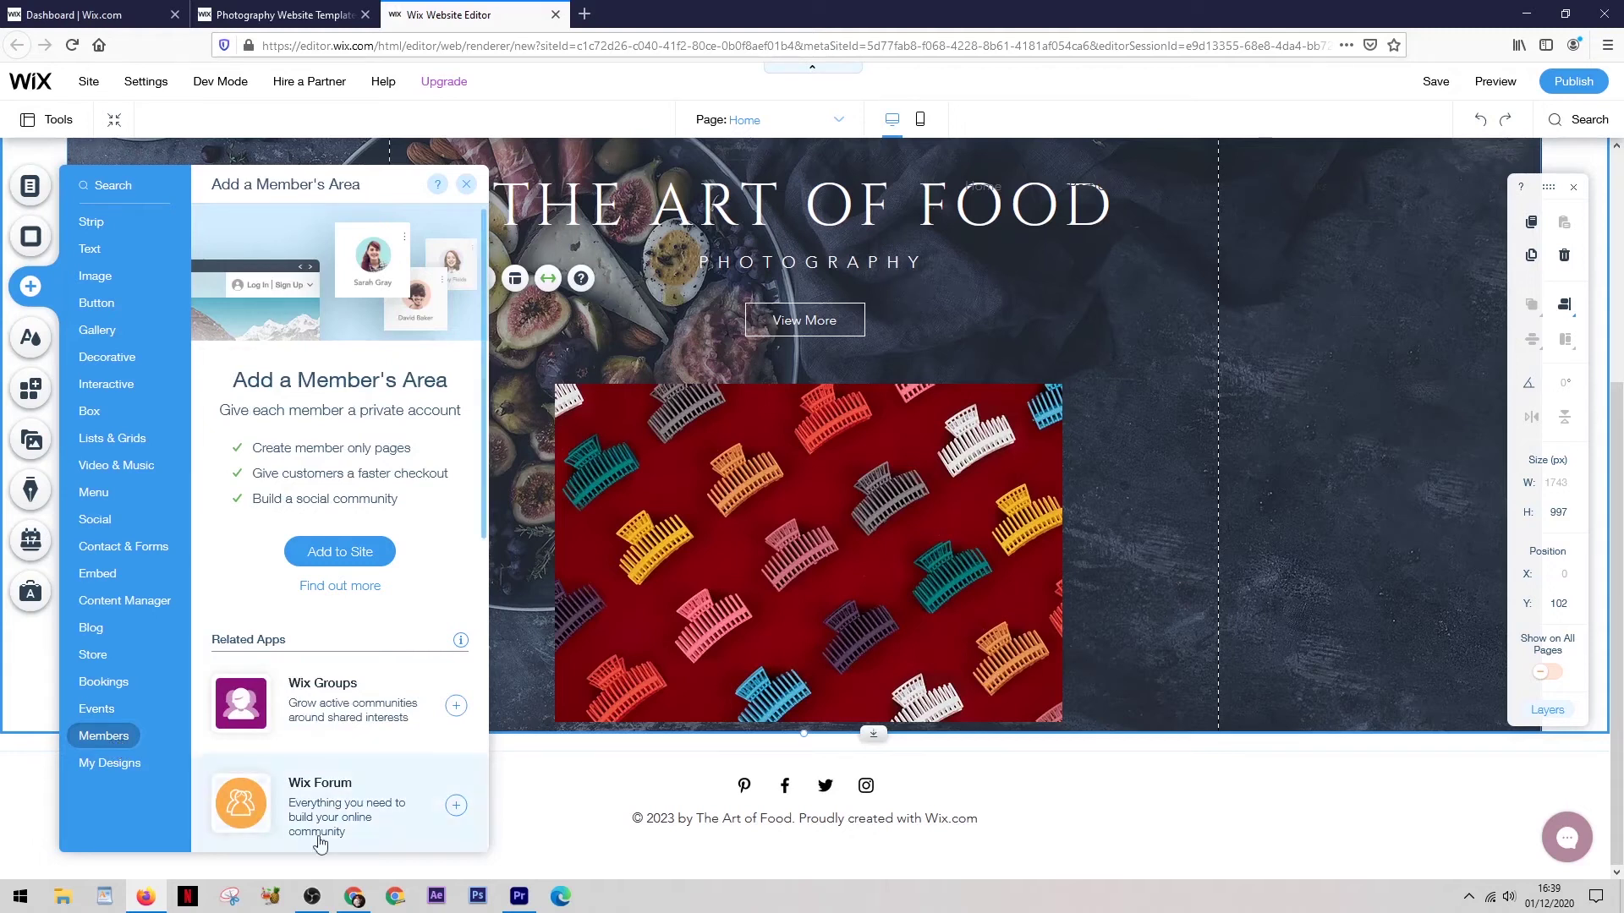
left_click(354, 897)
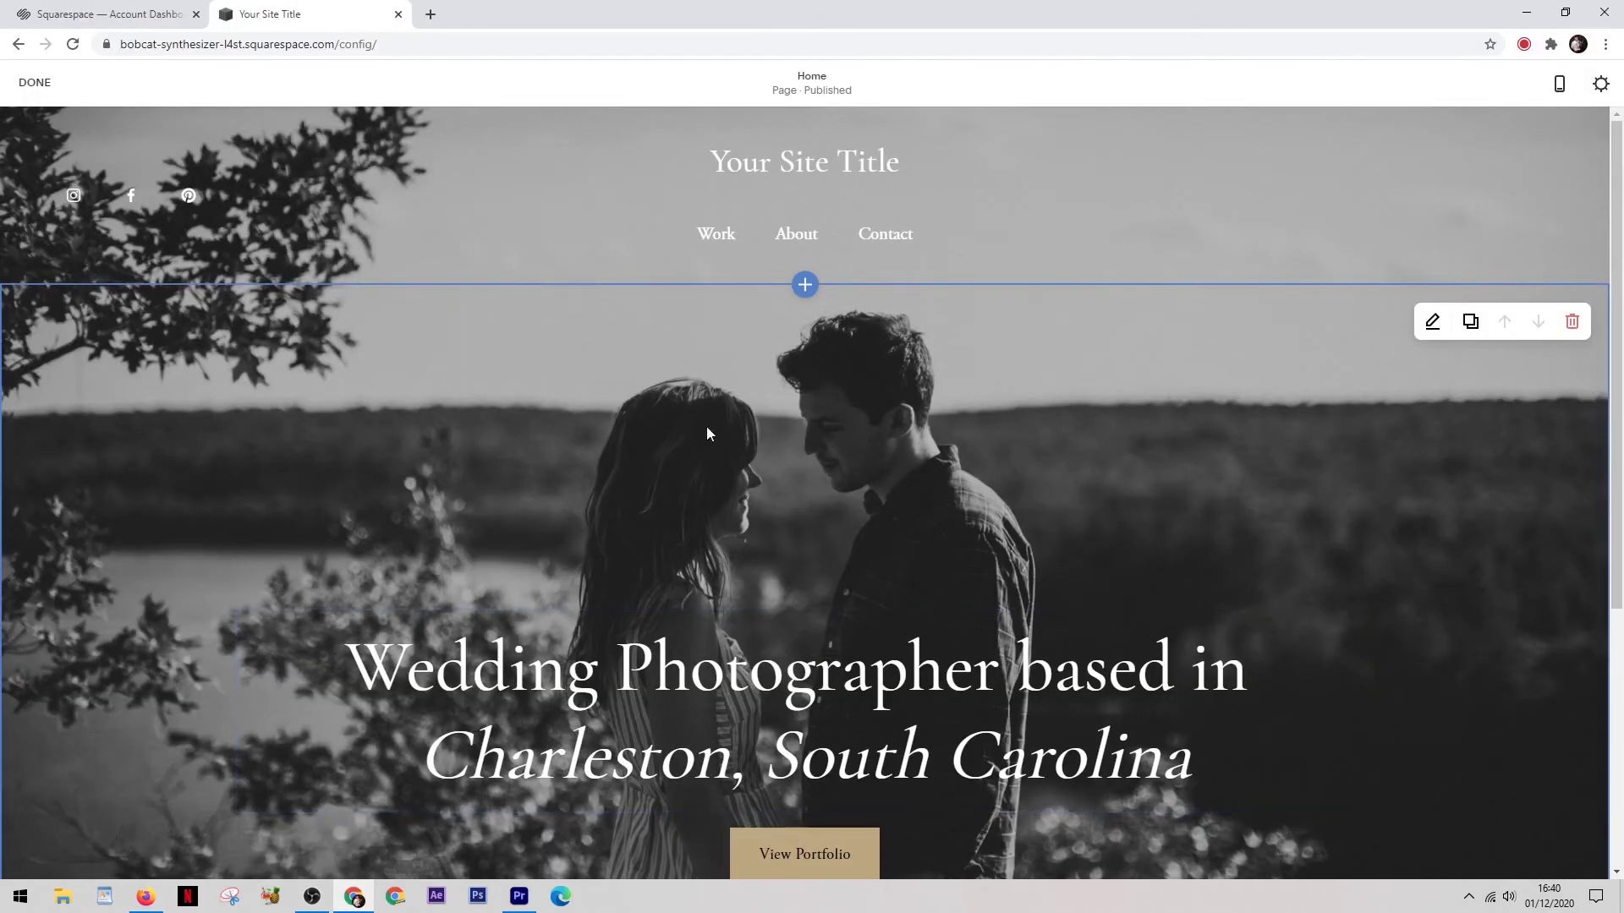
left_click(804, 284)
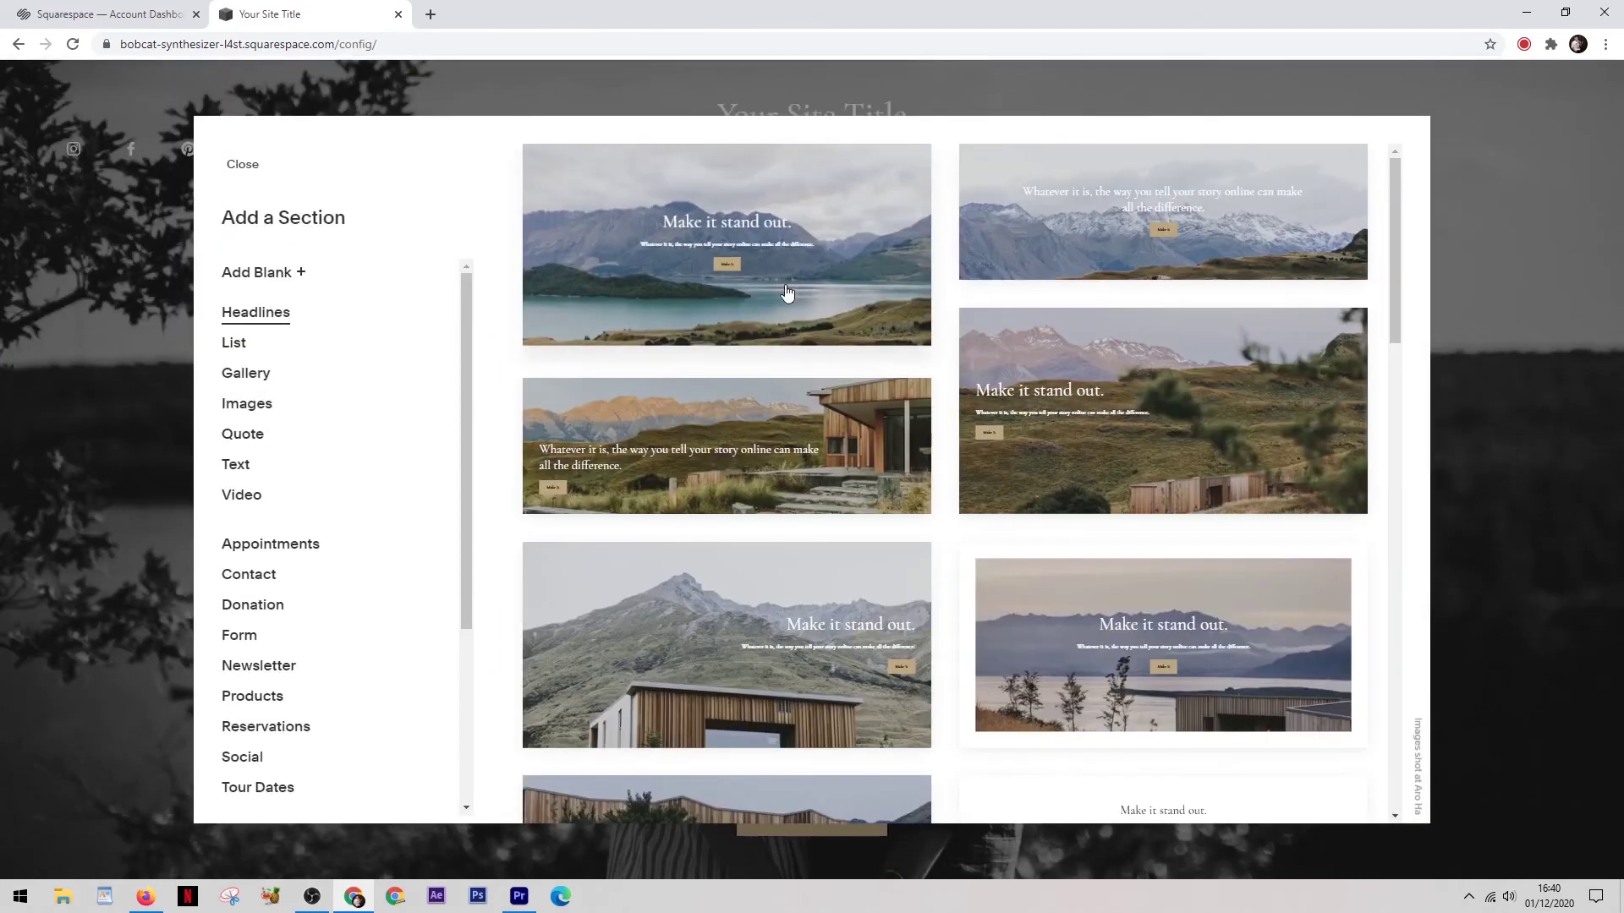
left_click_drag(466, 384, 467, 409)
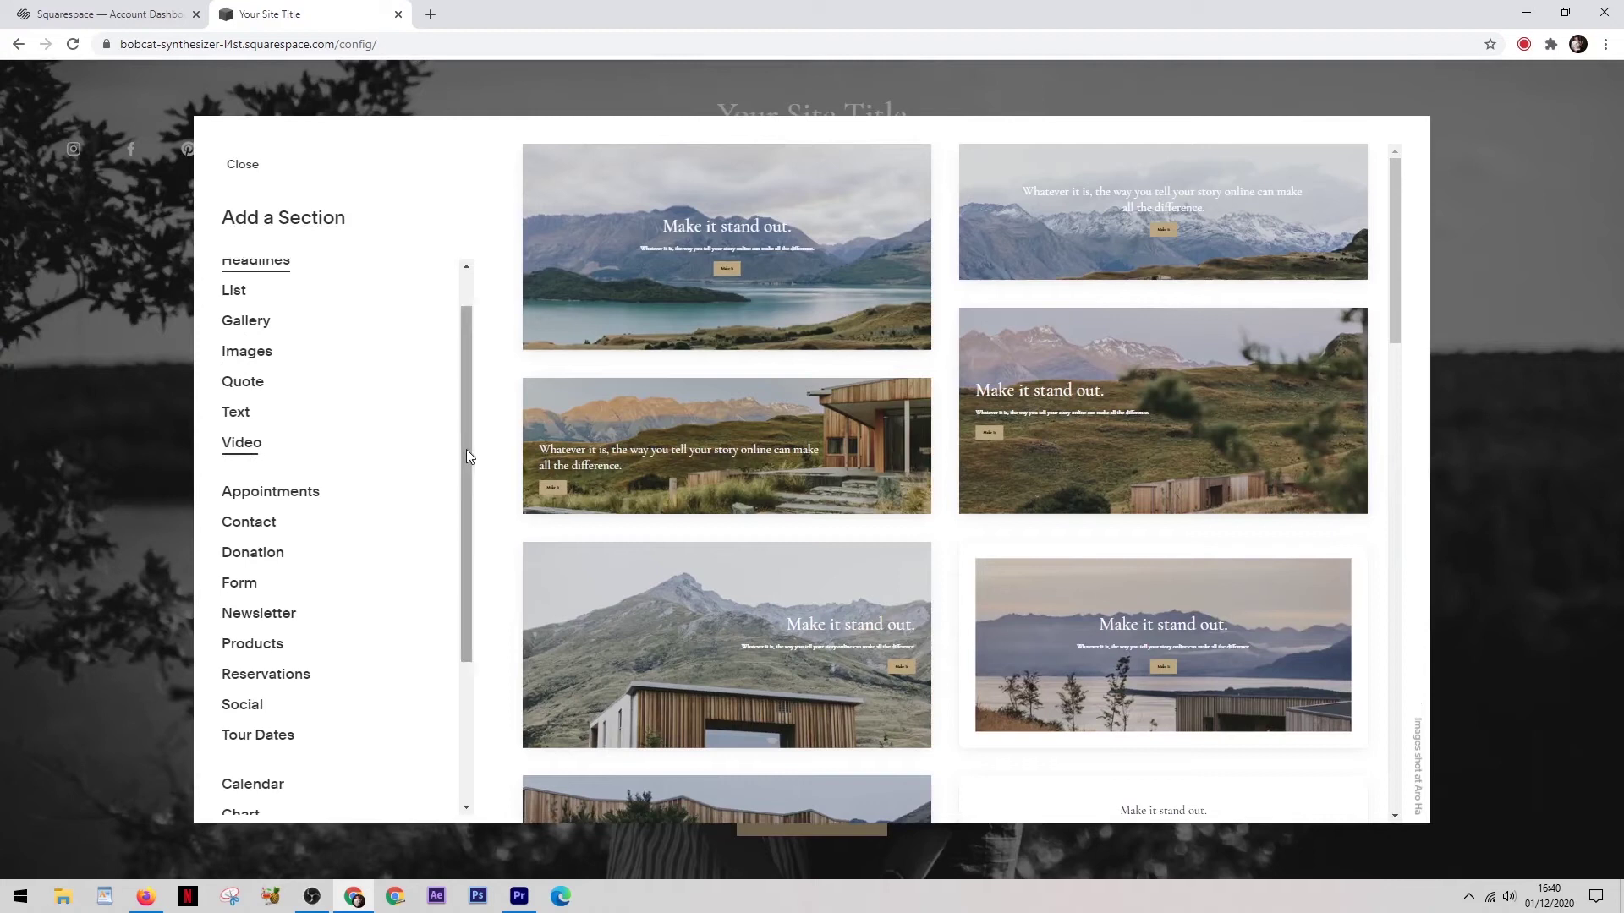
left_click_drag(465, 449, 464, 534)
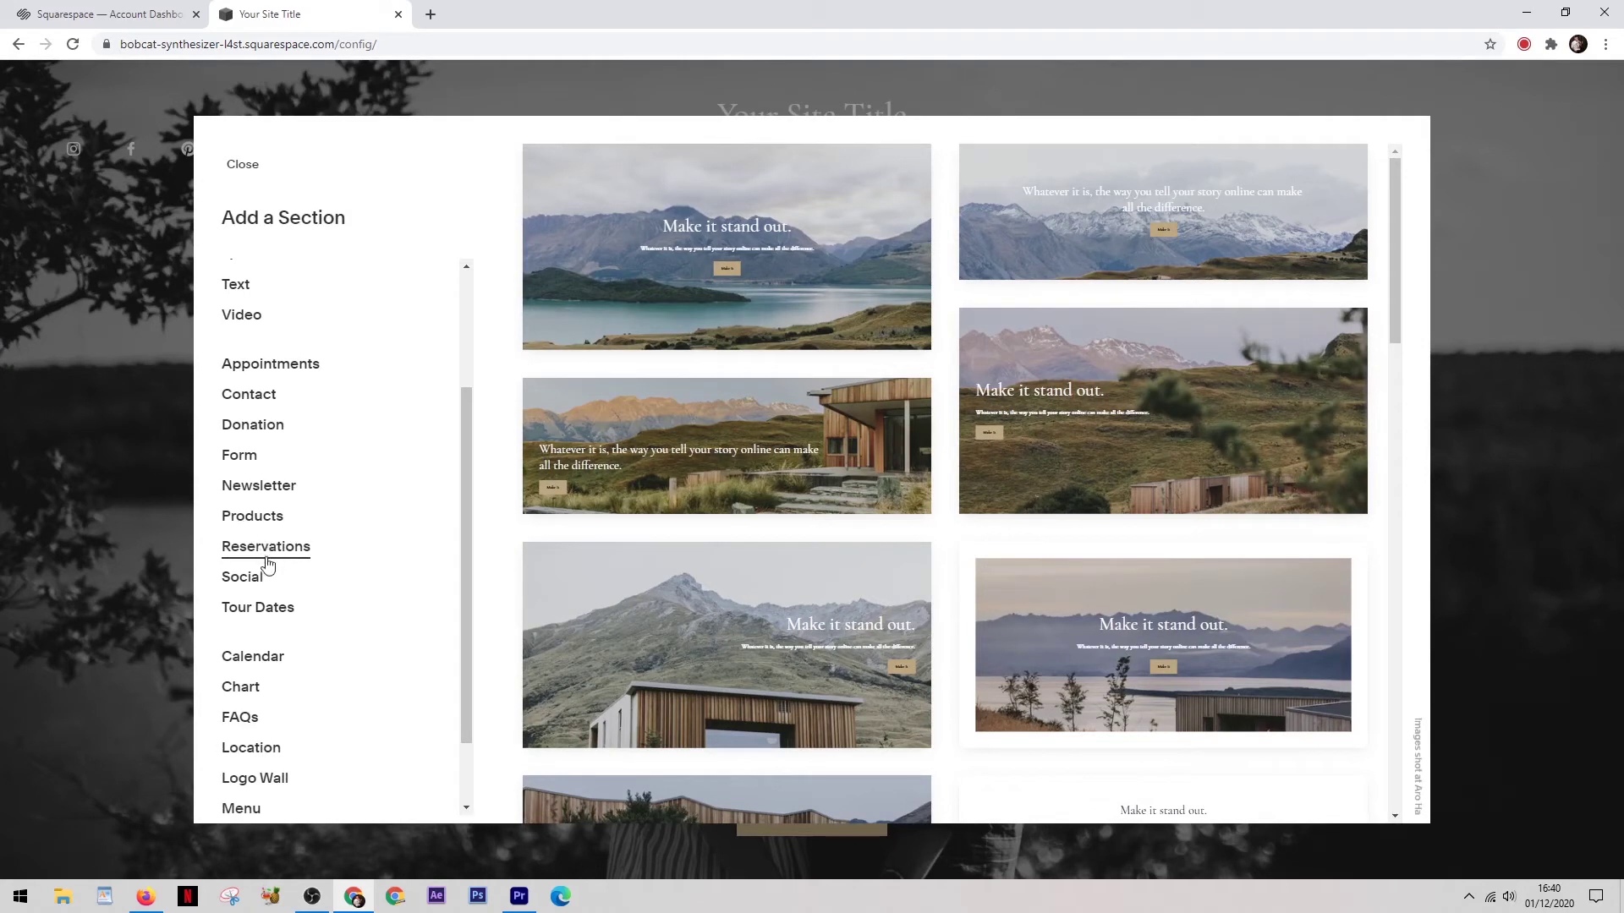
scroll(266, 566, "down", 1)
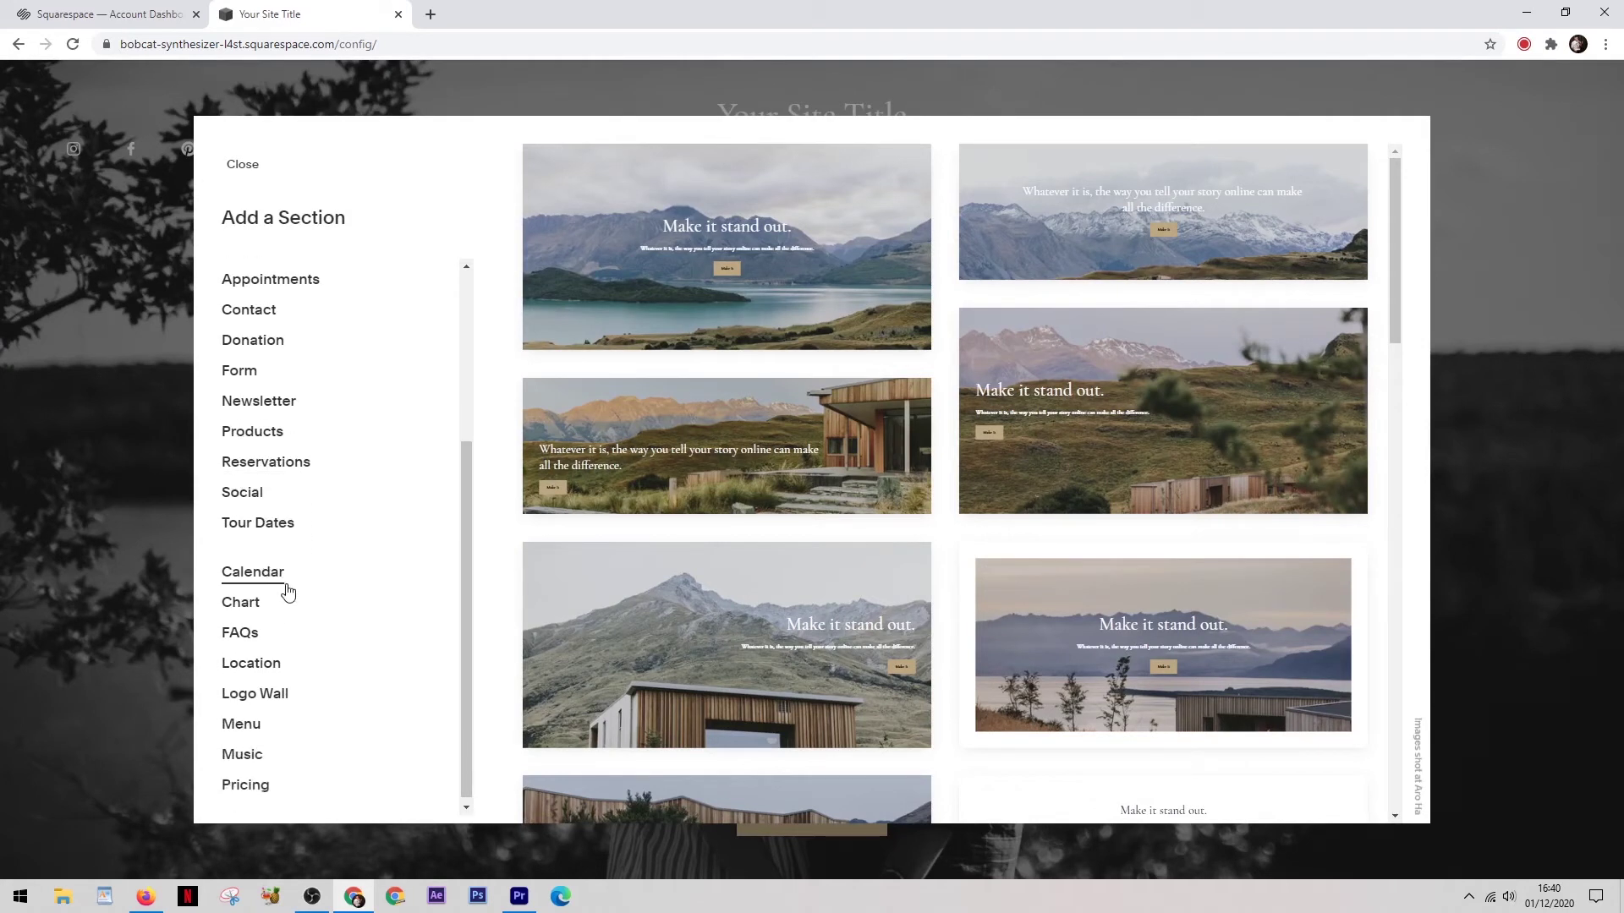
scroll(288, 591, "down", 1)
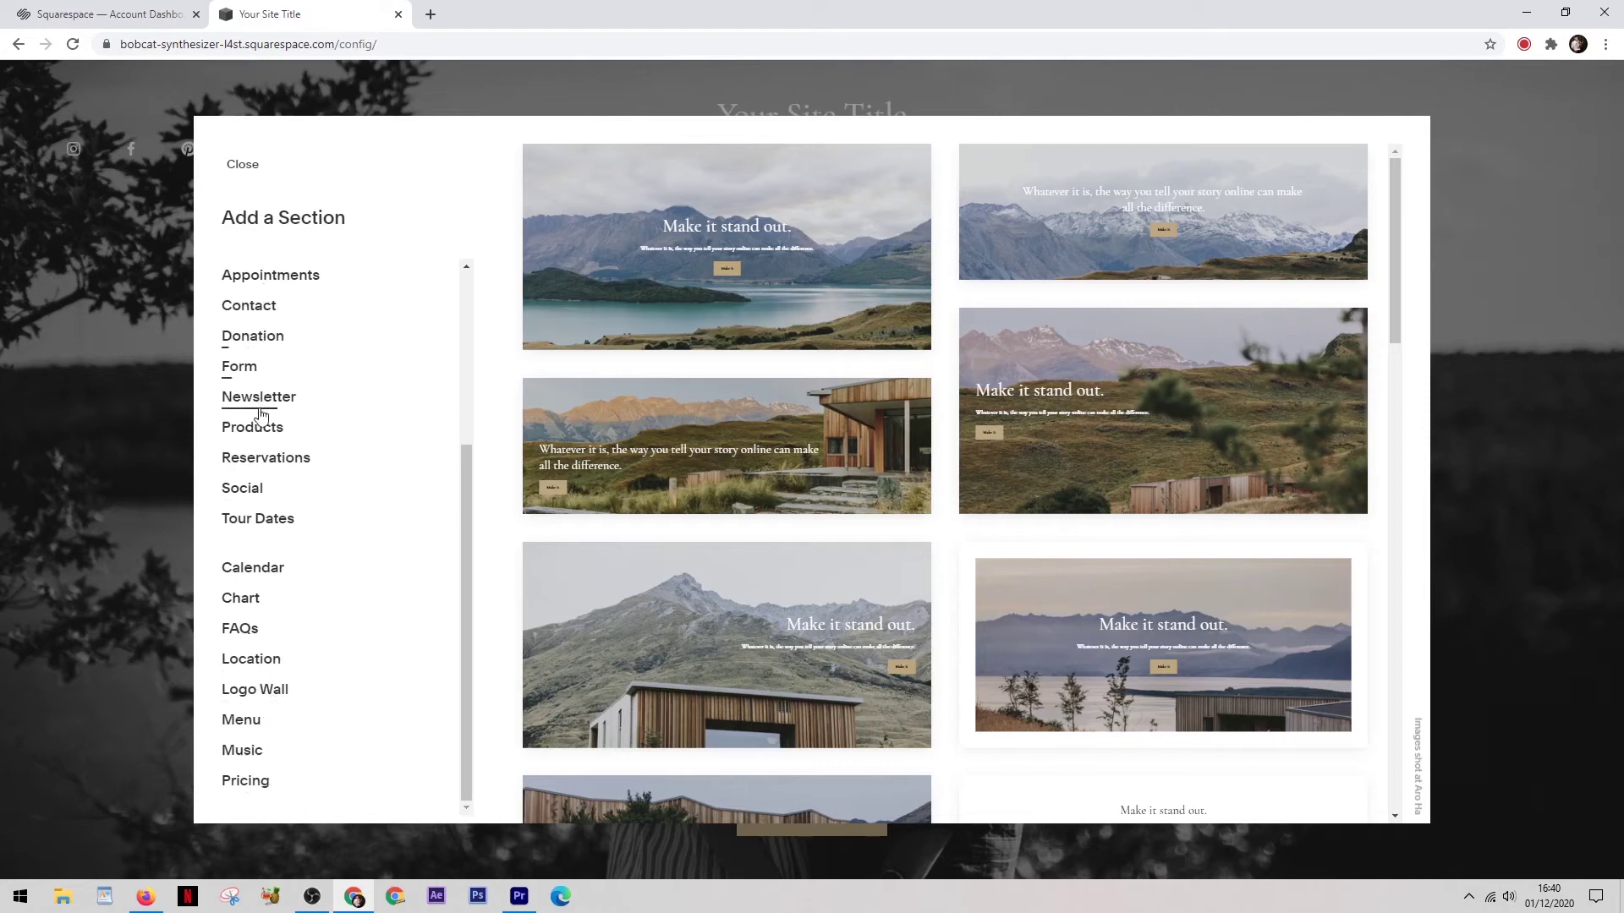
left_click(298, 463)
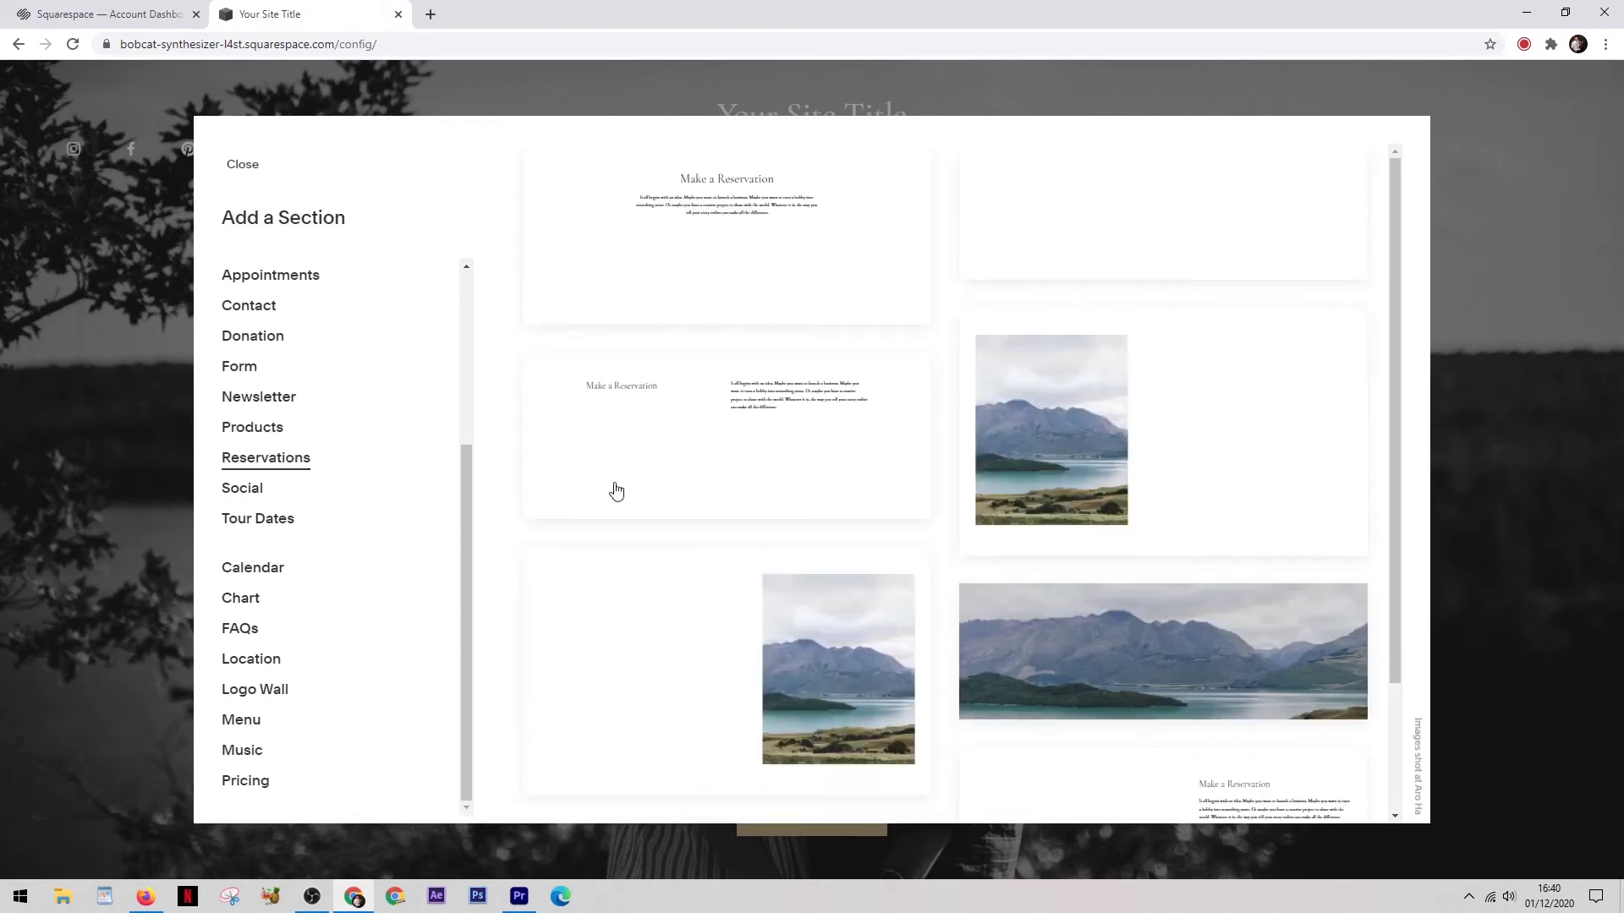
scroll(615, 491, "down", 2)
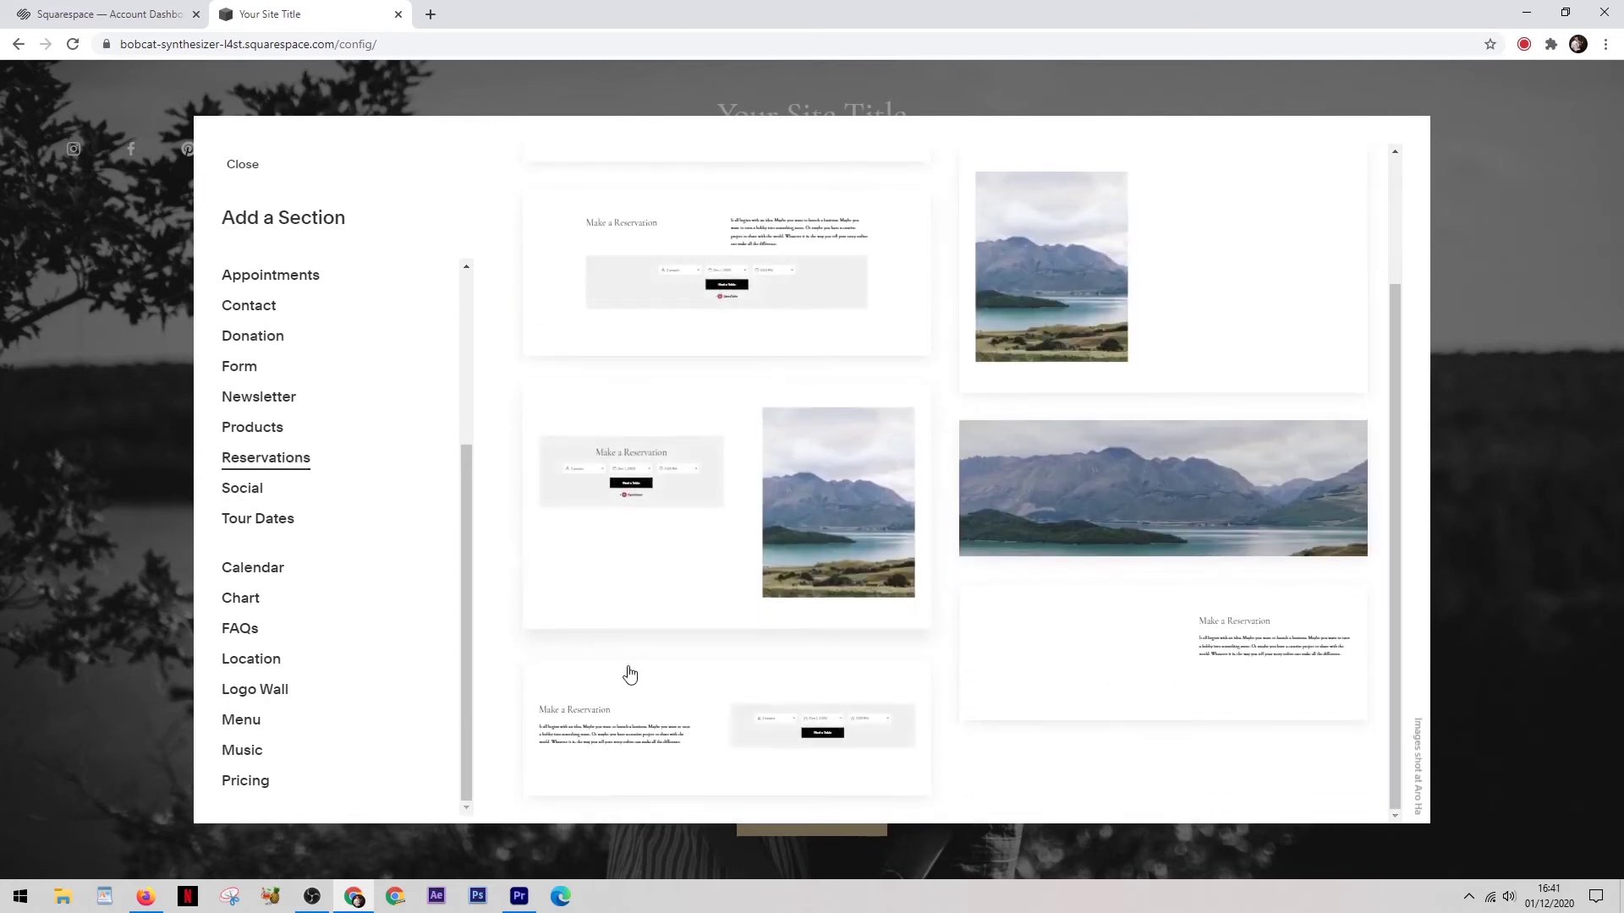
scroll(966, 668, "up", 2)
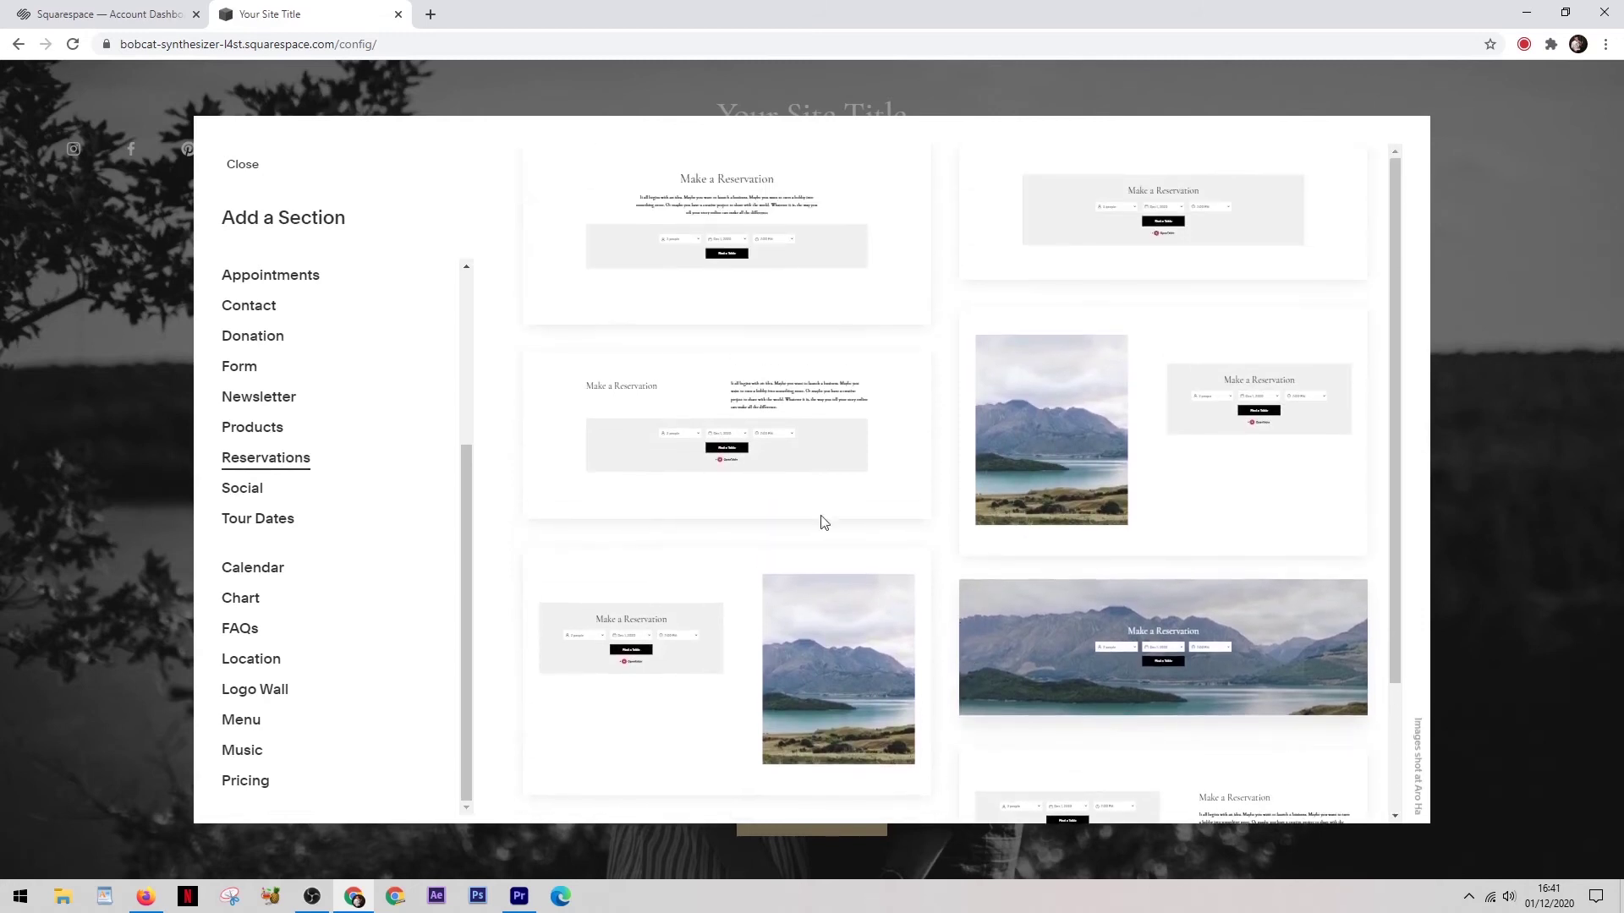
scroll(293, 424, "up", 3)
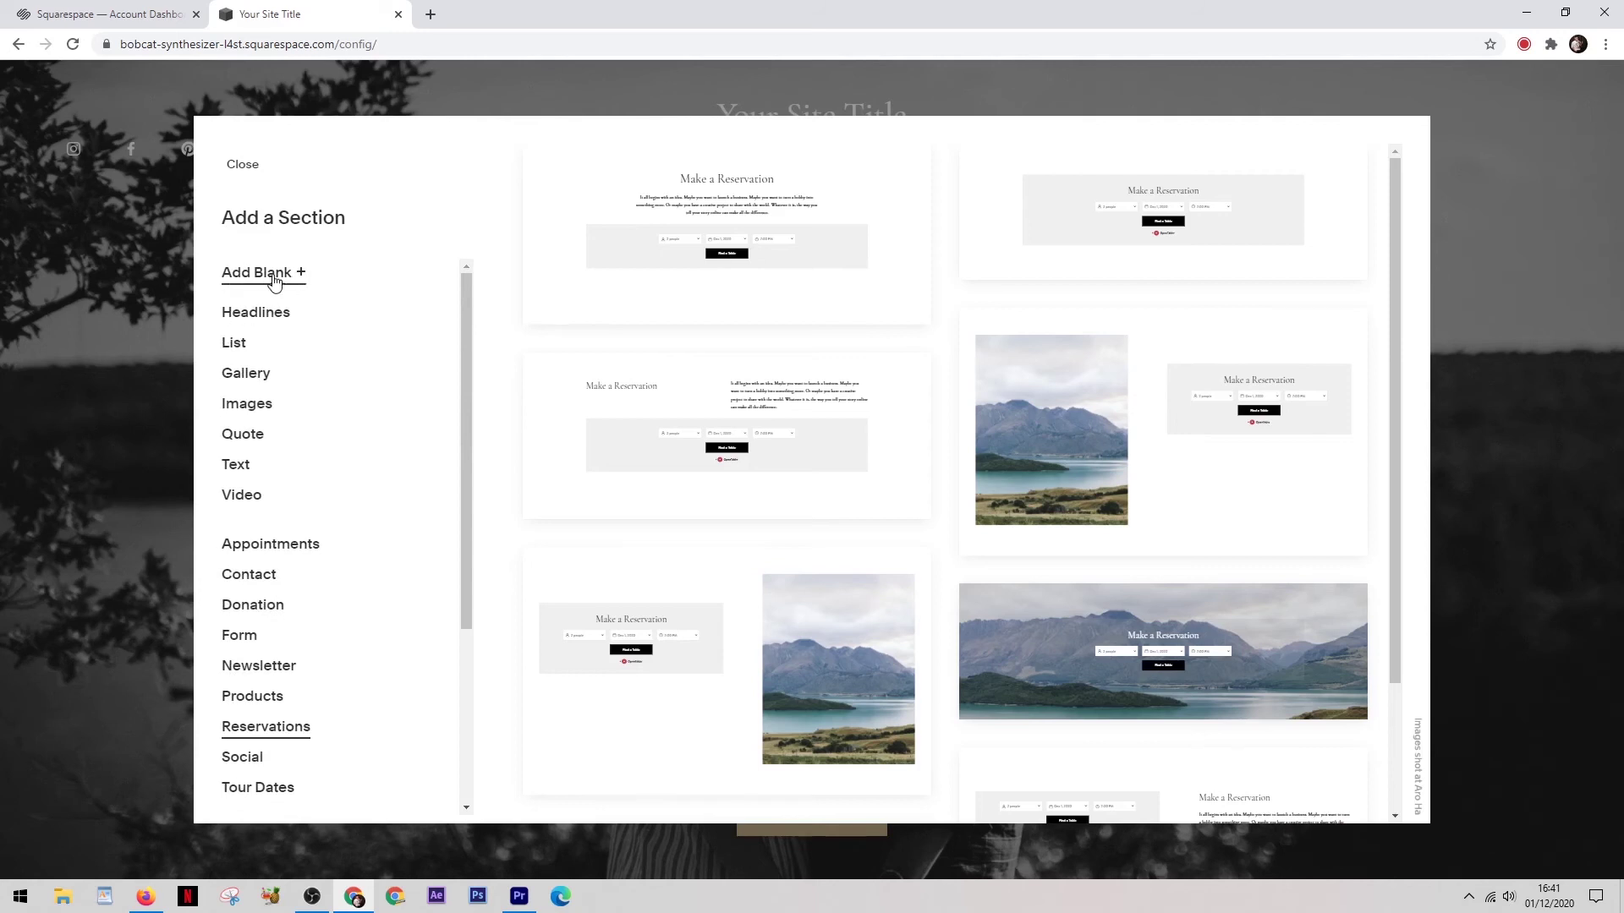
left_click(248, 178)
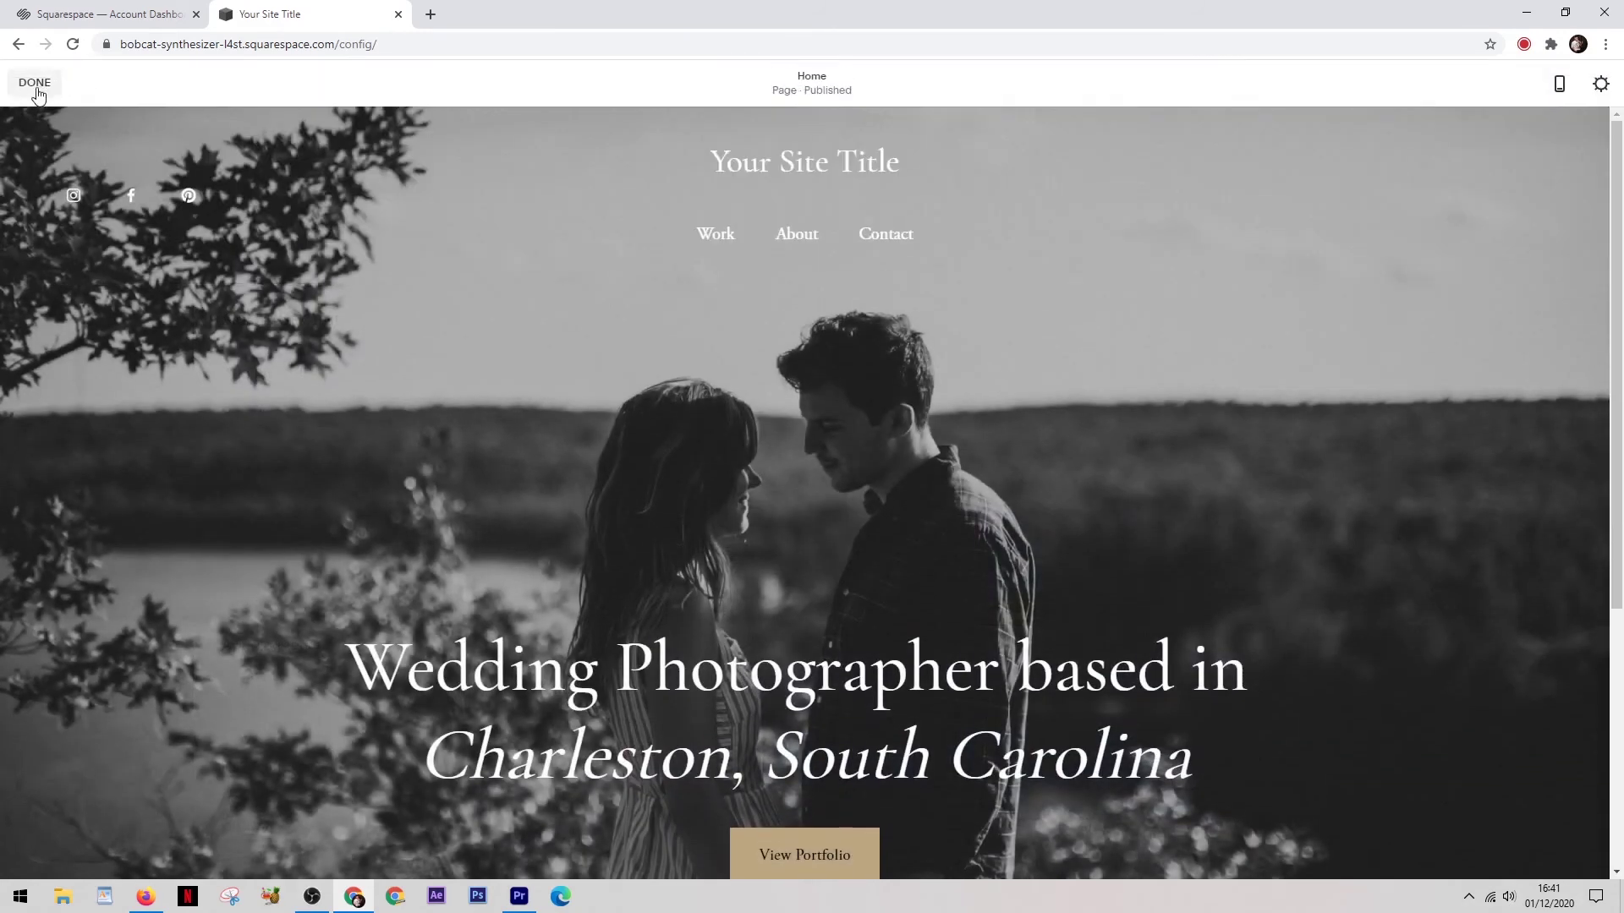
Exit Squarespace page editing and open Commerce to show the Start selling setup guide
left_click(36, 83)
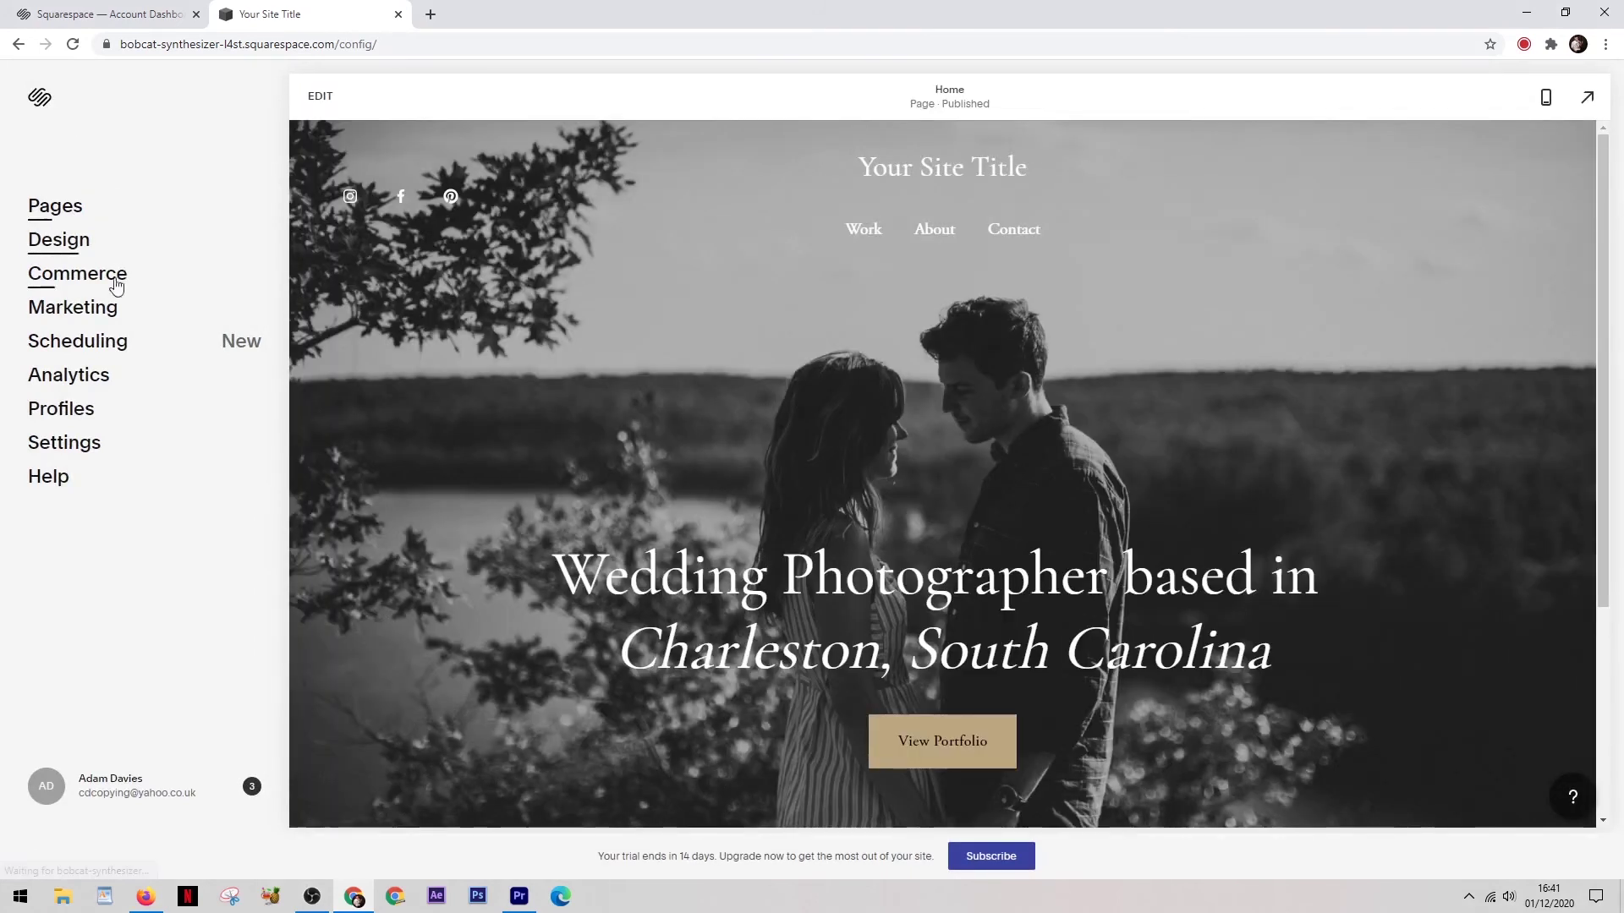
left_click(76, 282)
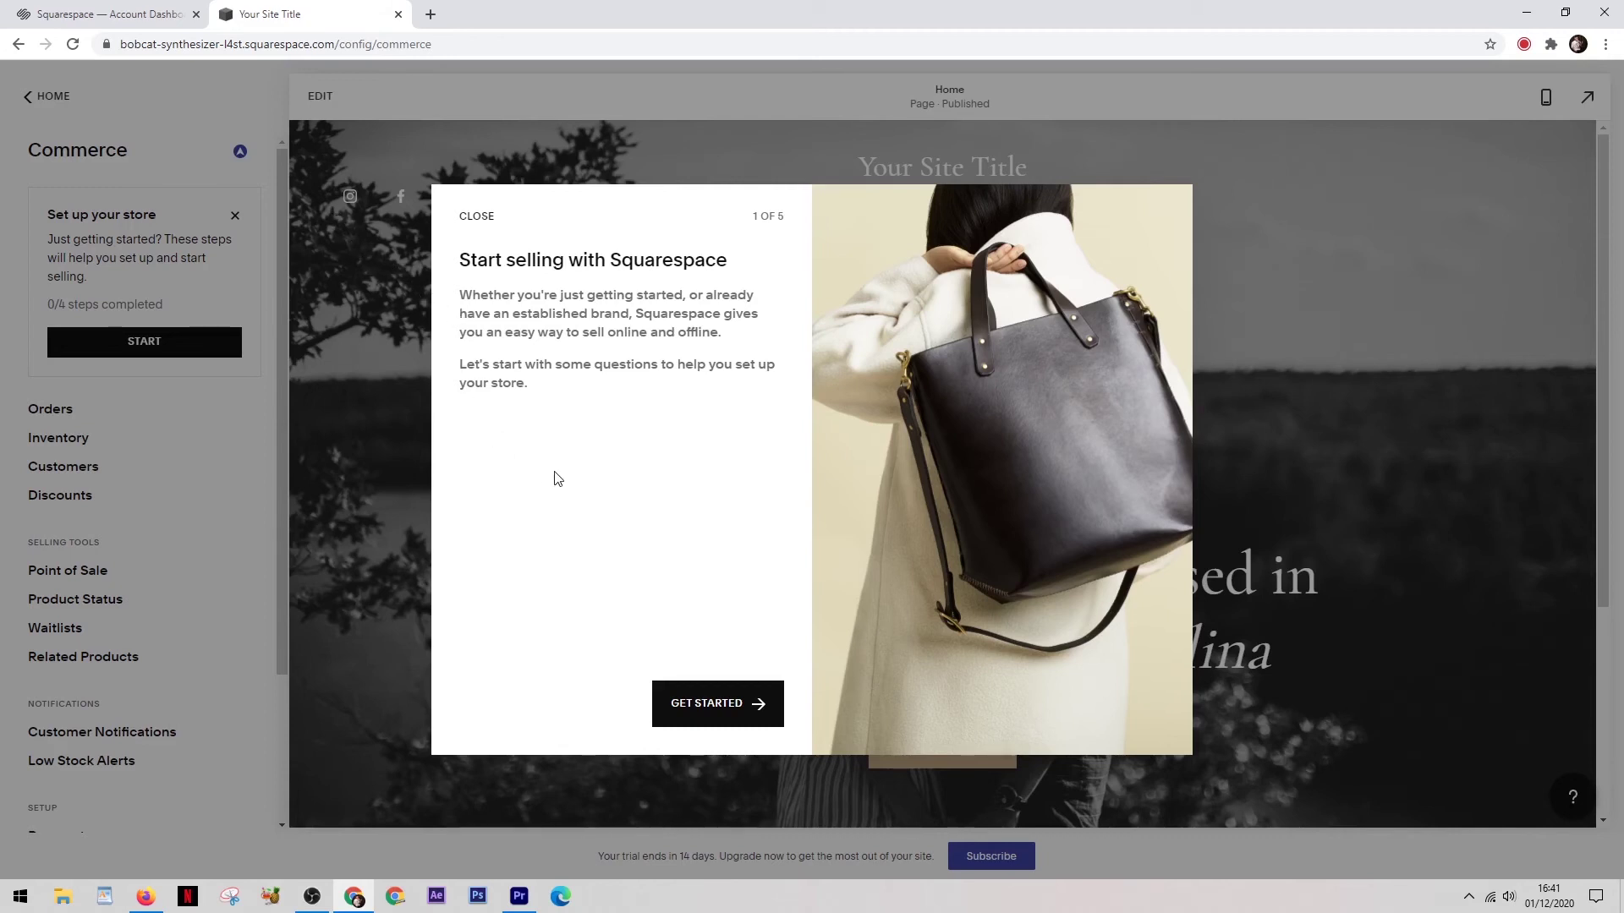
Answer the store setup as Not Selling, selling Art, 10 to 25 products, then close the guide
left_click(689, 703)
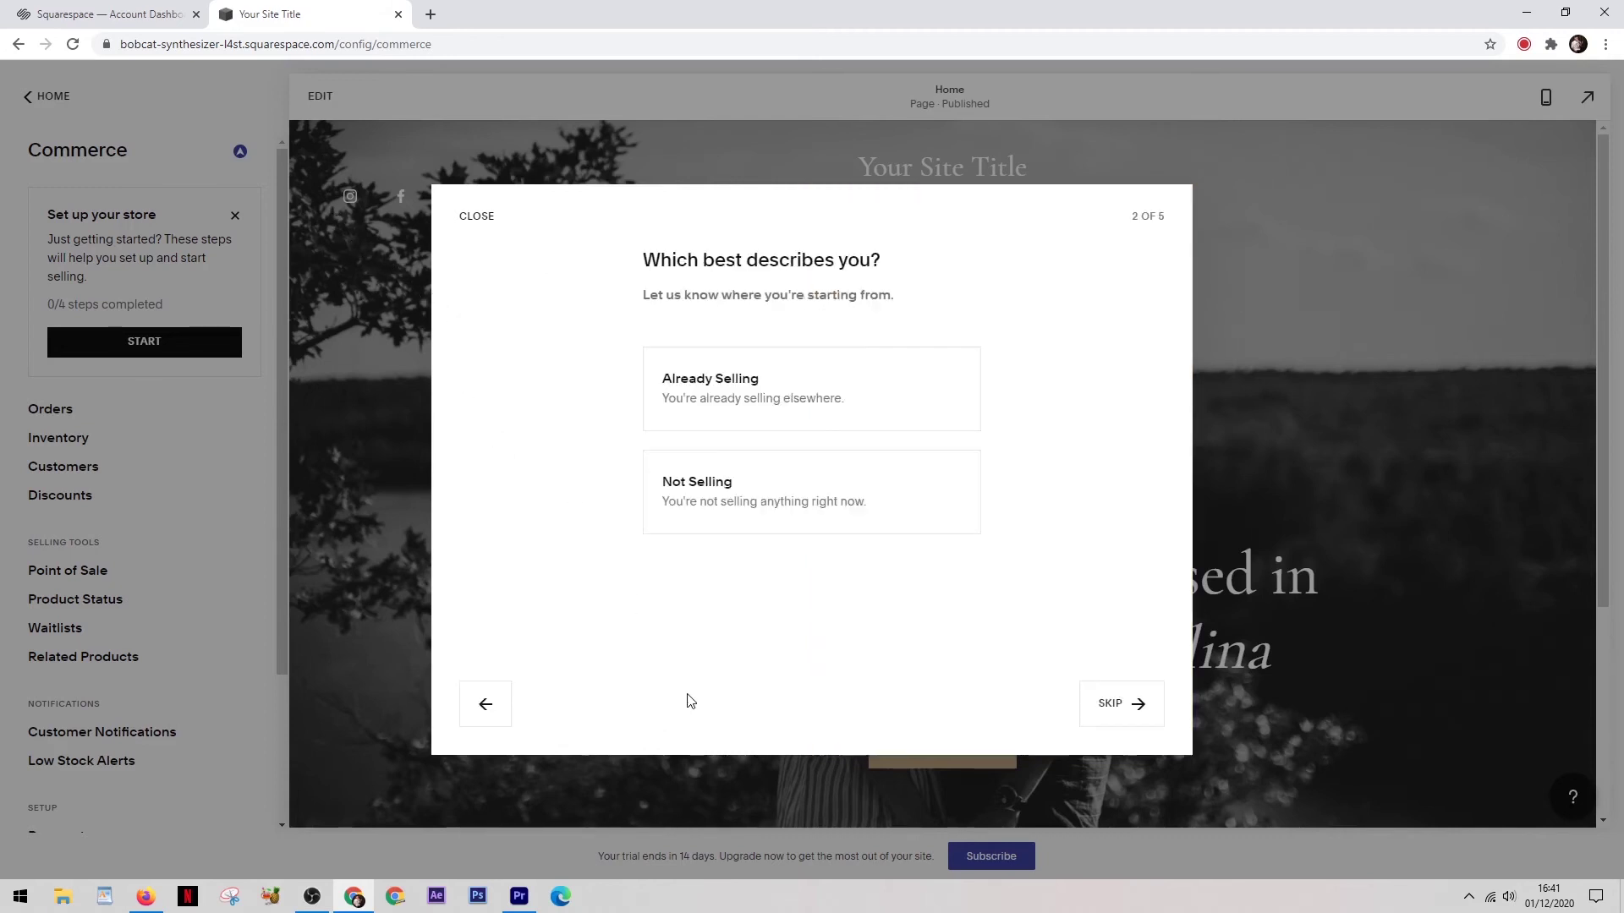
left_click(700, 482)
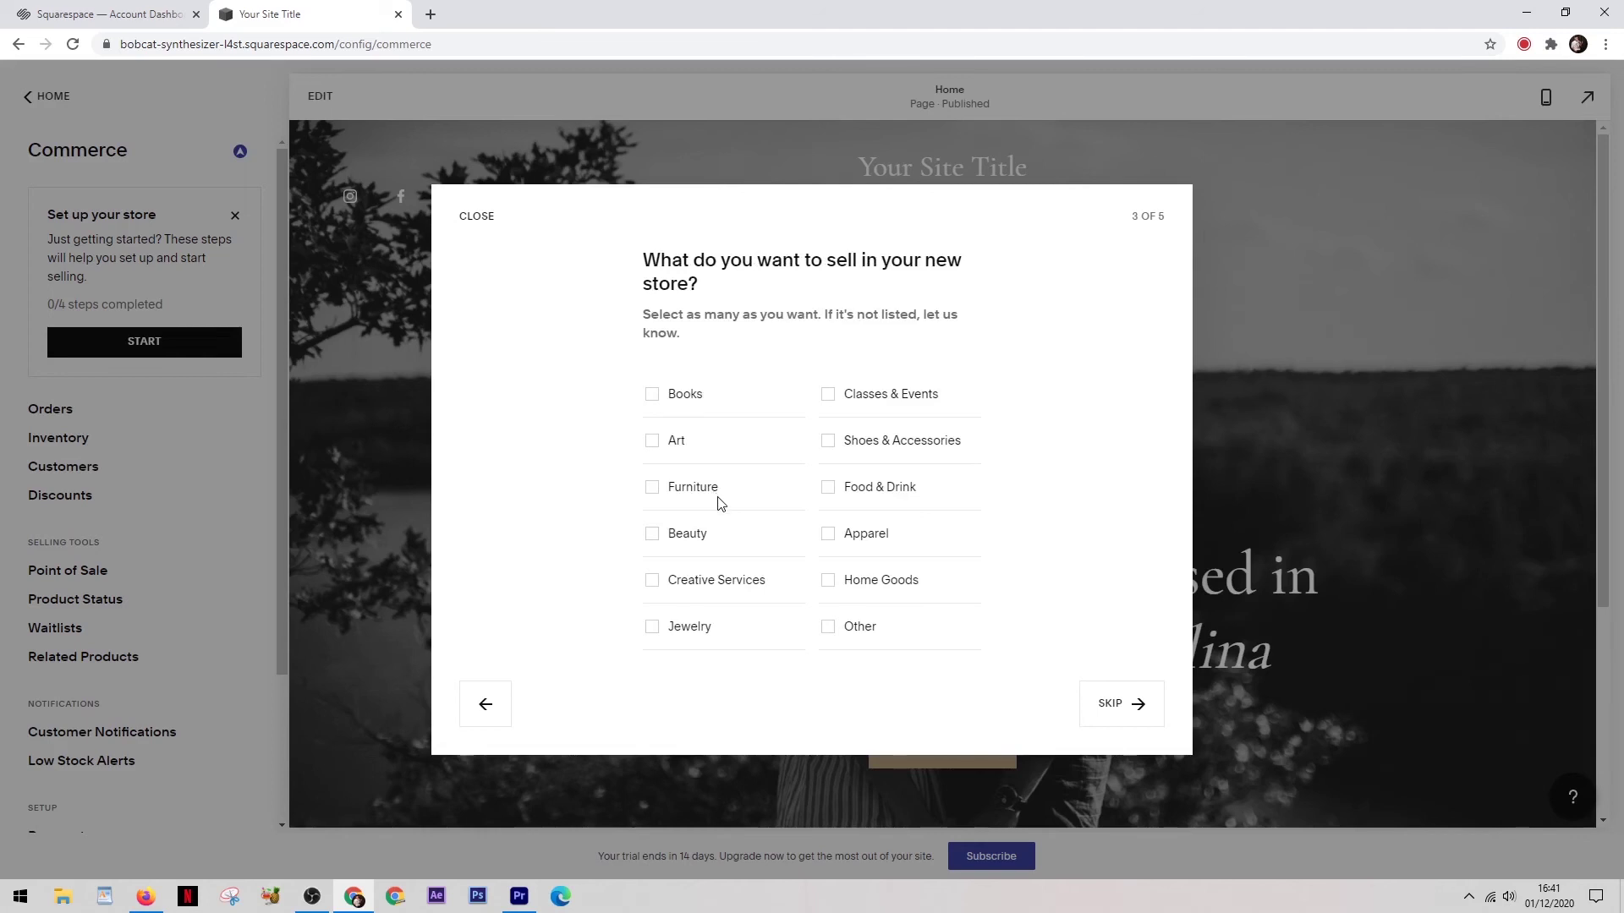
left_click(657, 441)
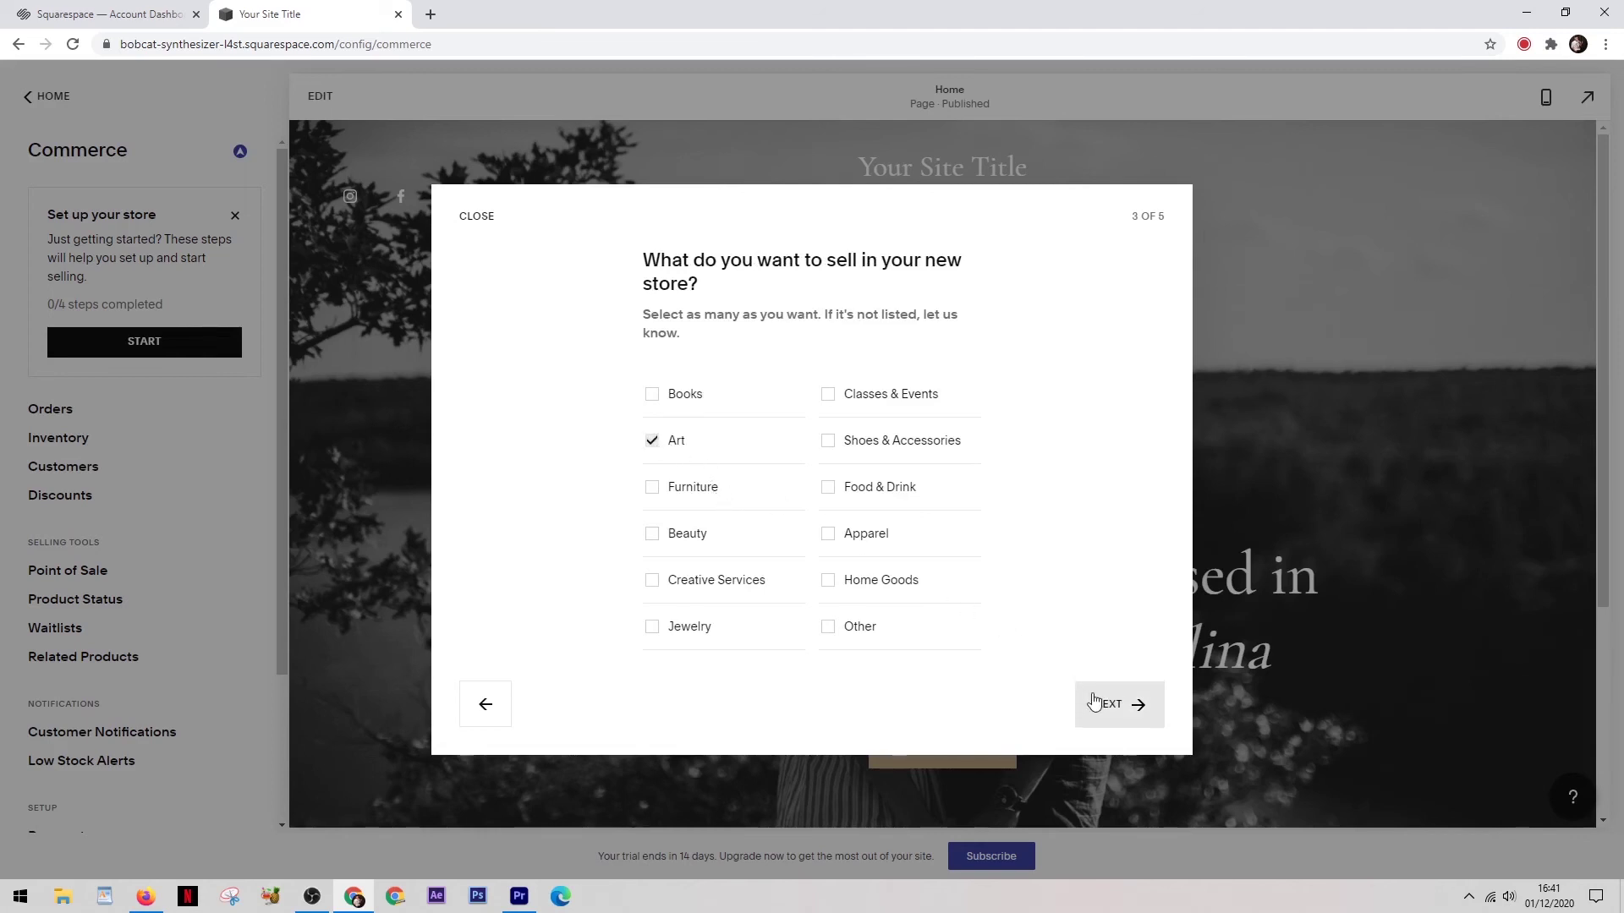
left_click(1094, 700)
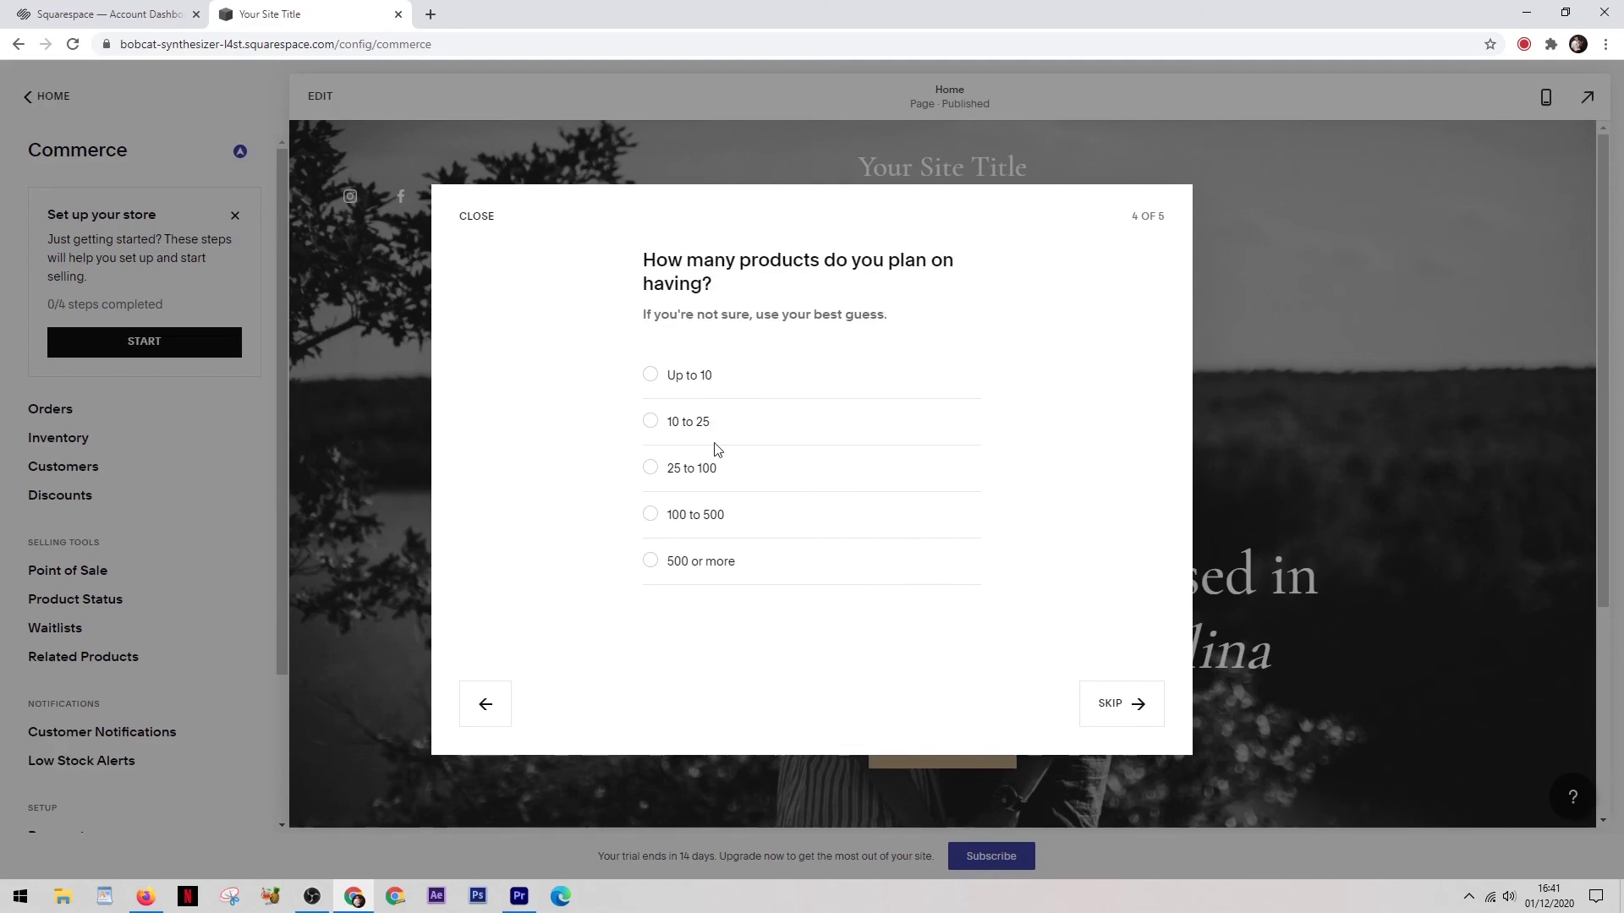
left_click(651, 421)
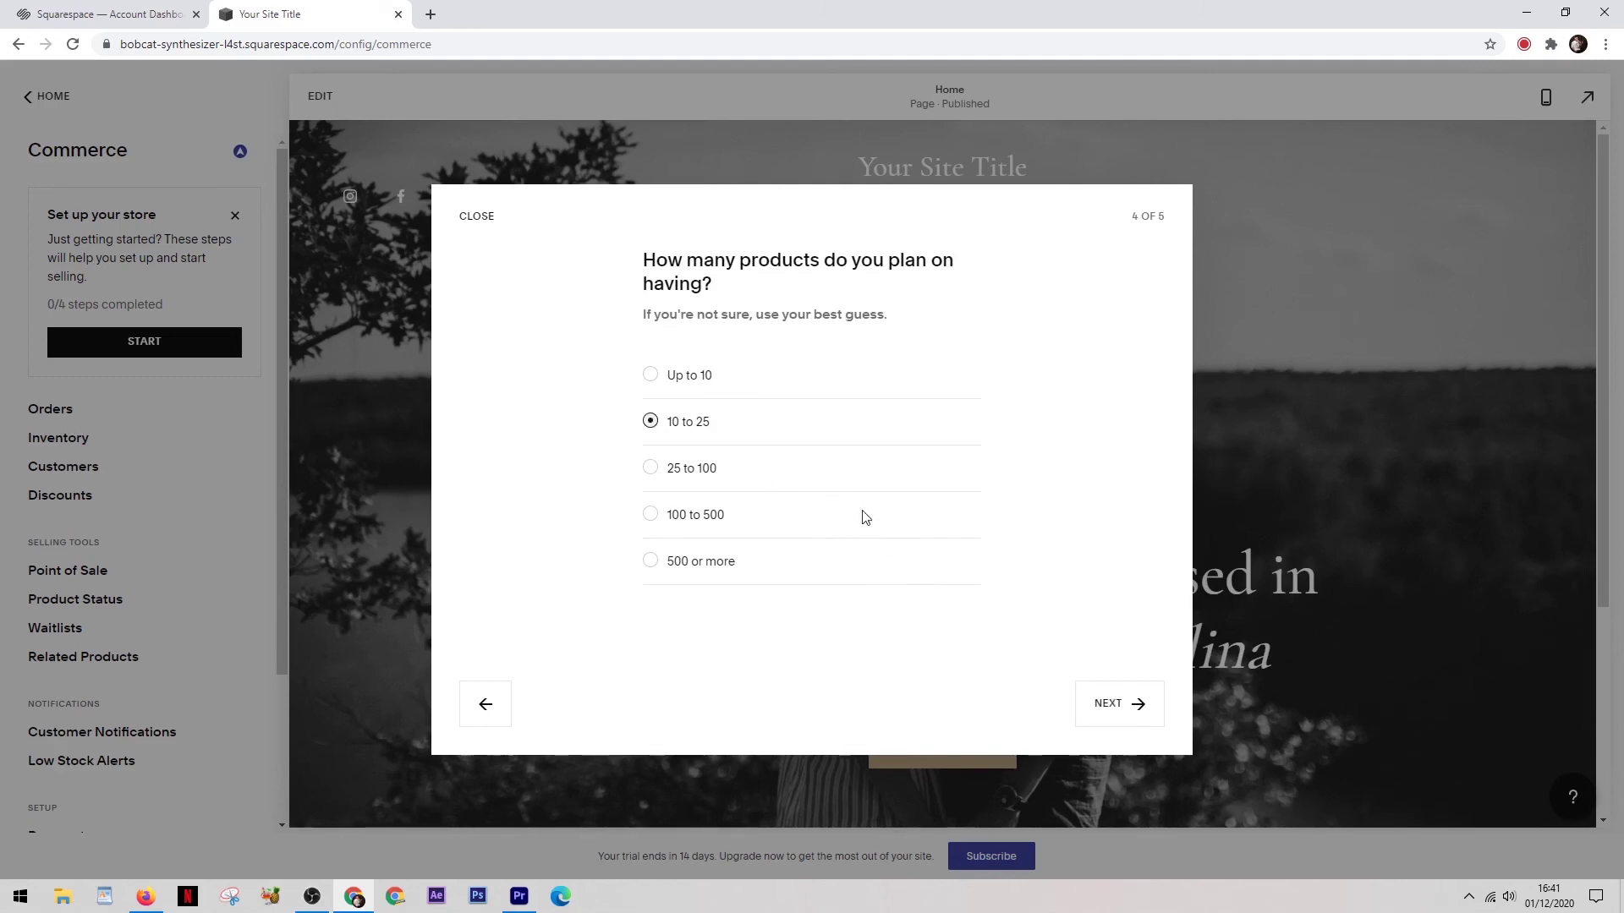
left_click(1103, 706)
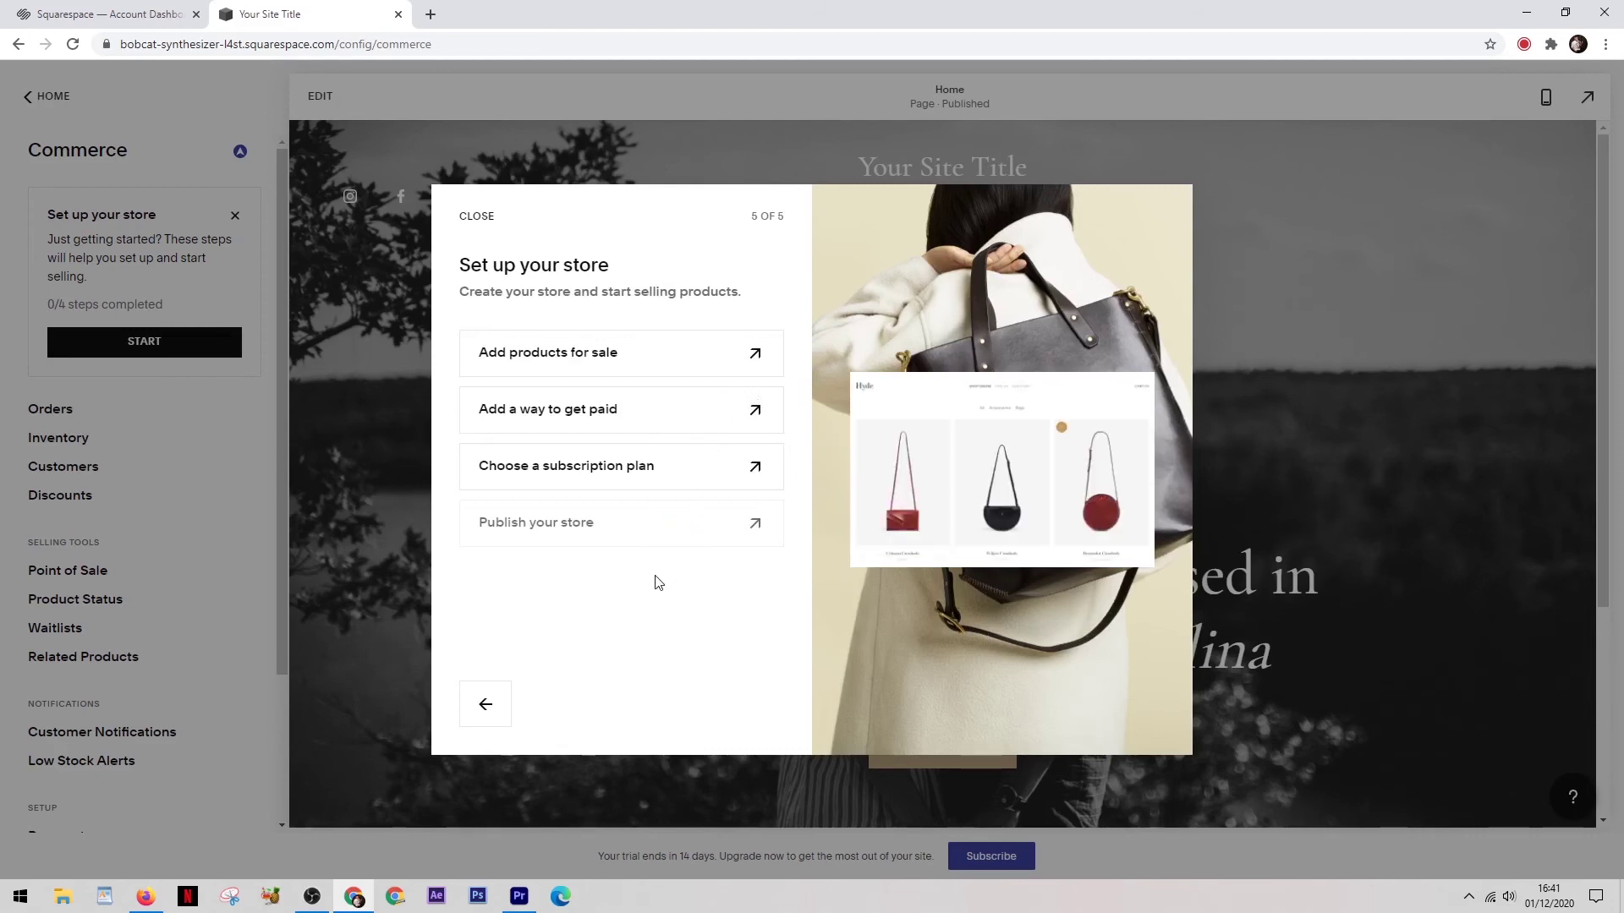
left_click(472, 218)
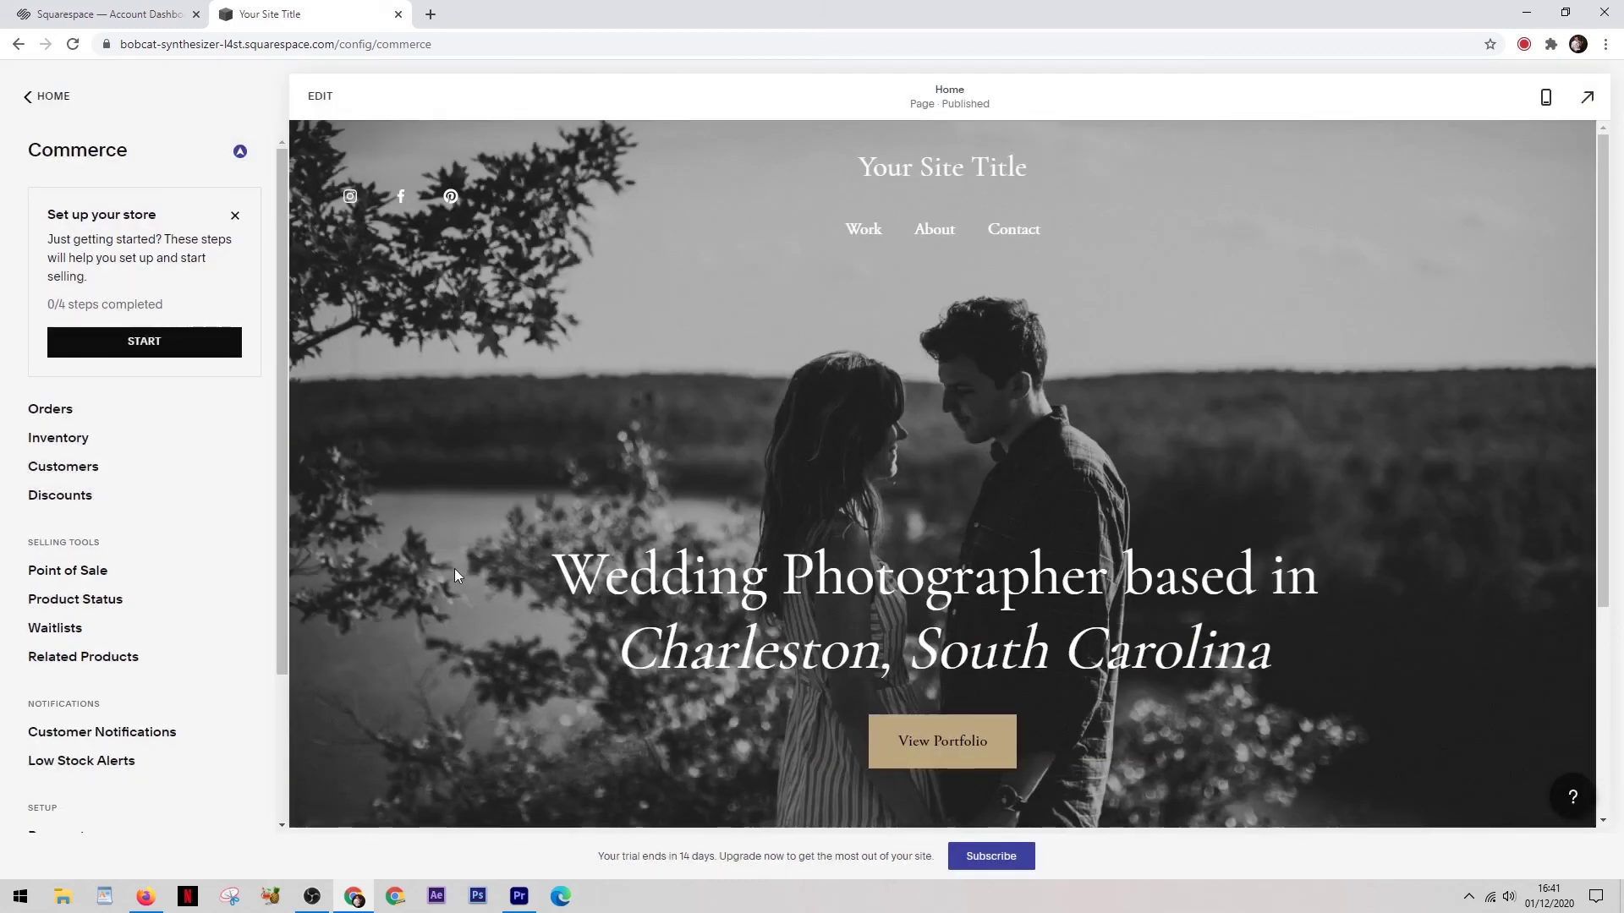
scroll(457, 570, "down", 3)
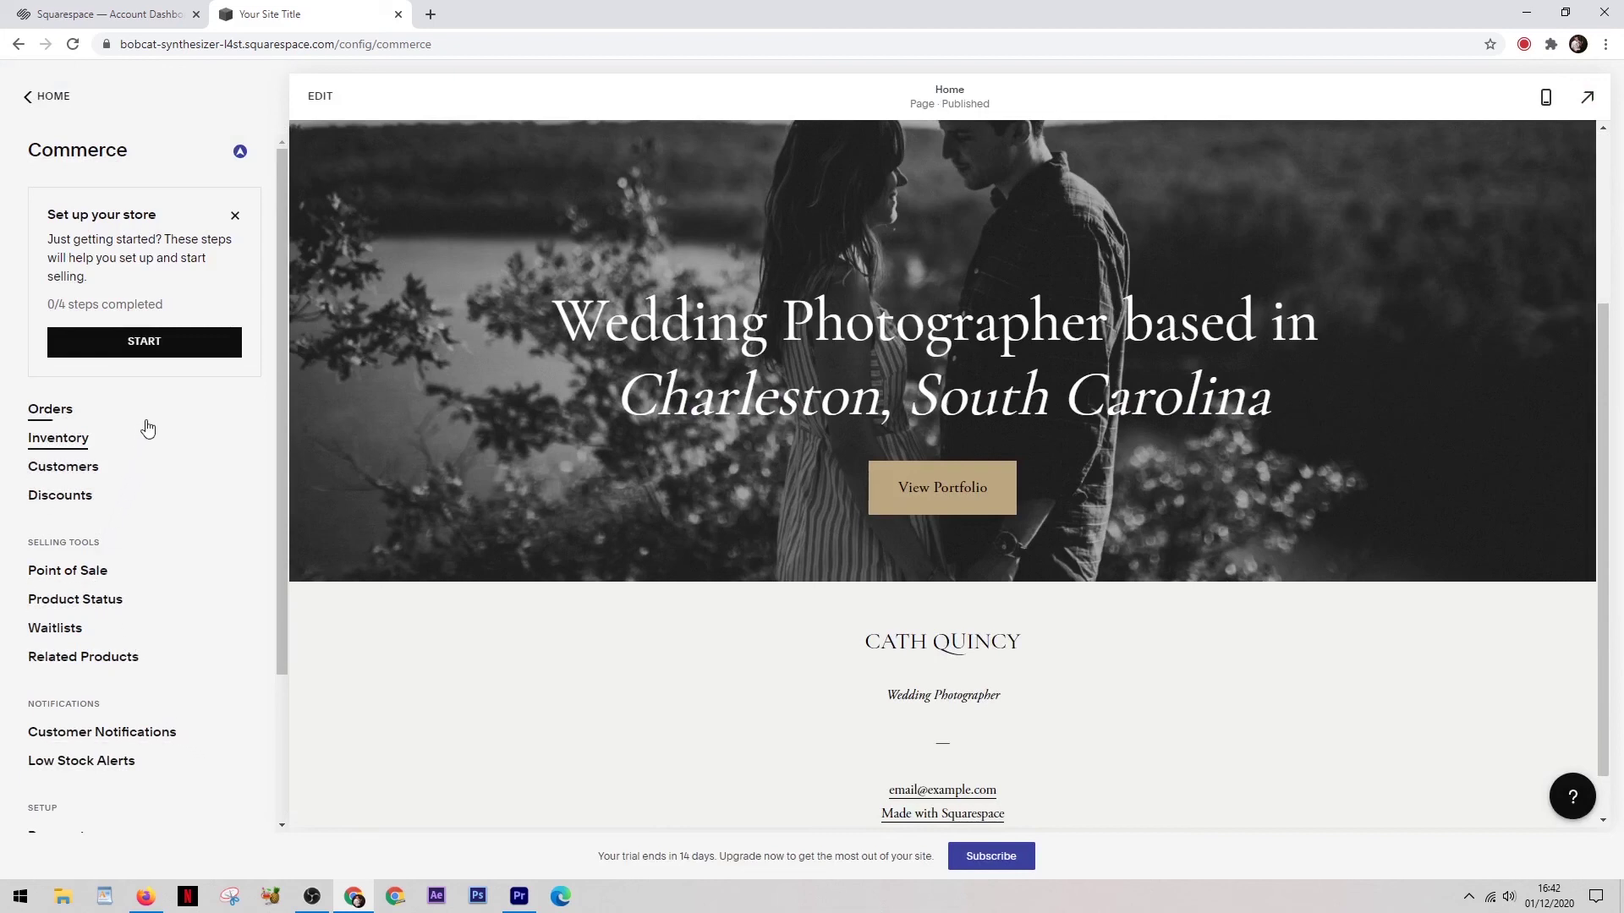
scroll(173, 508, "down", 1)
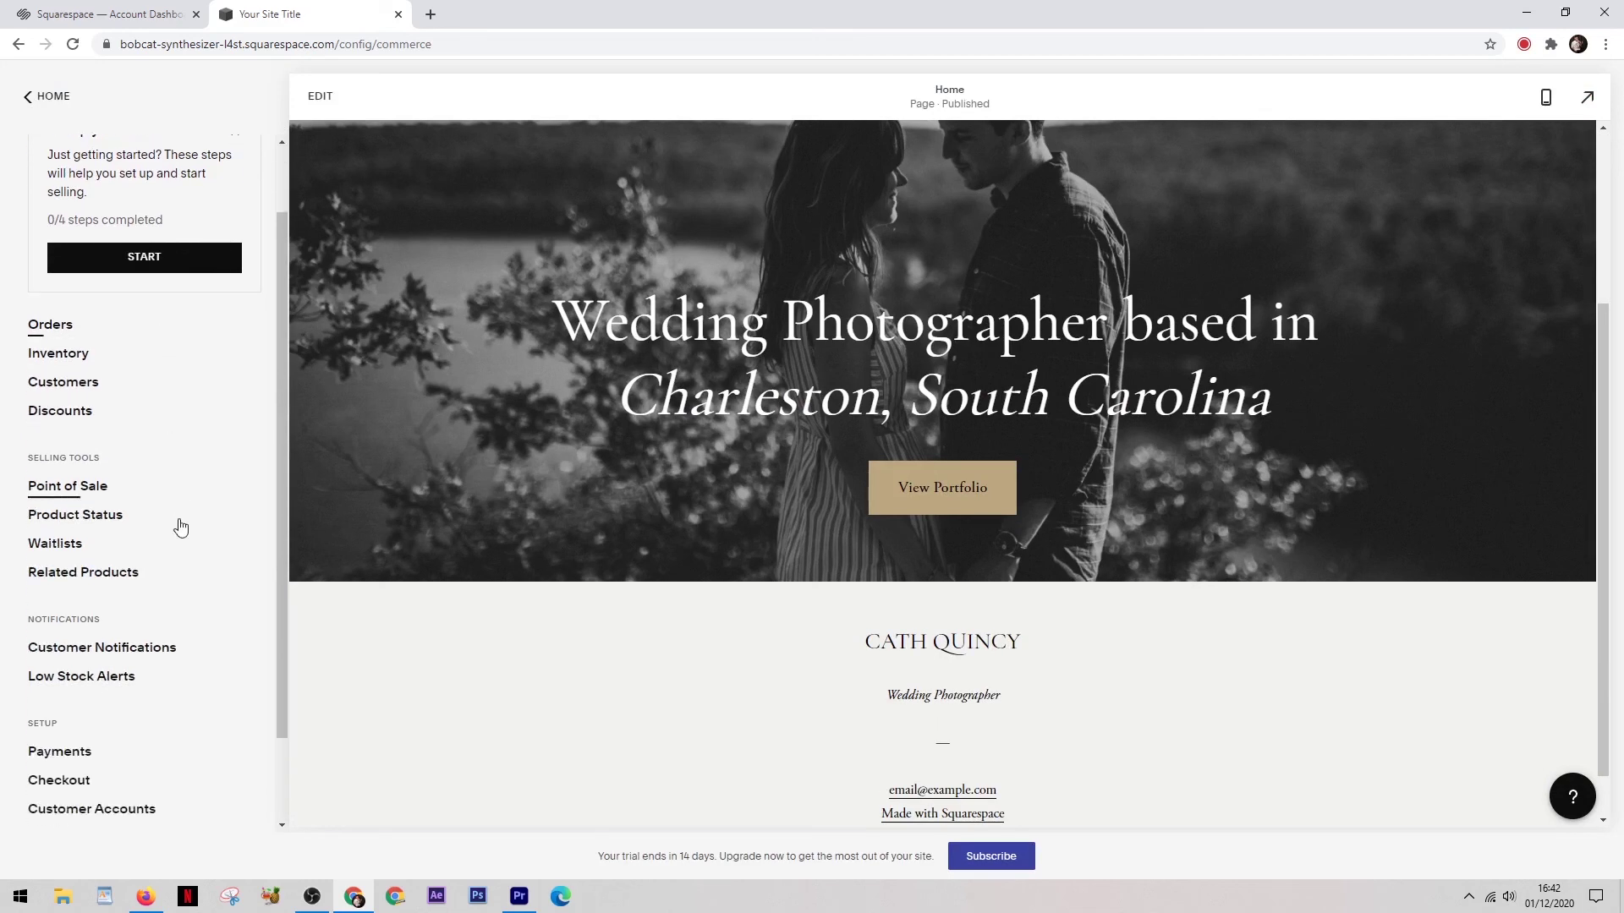
scroll(186, 681, "up", 1)
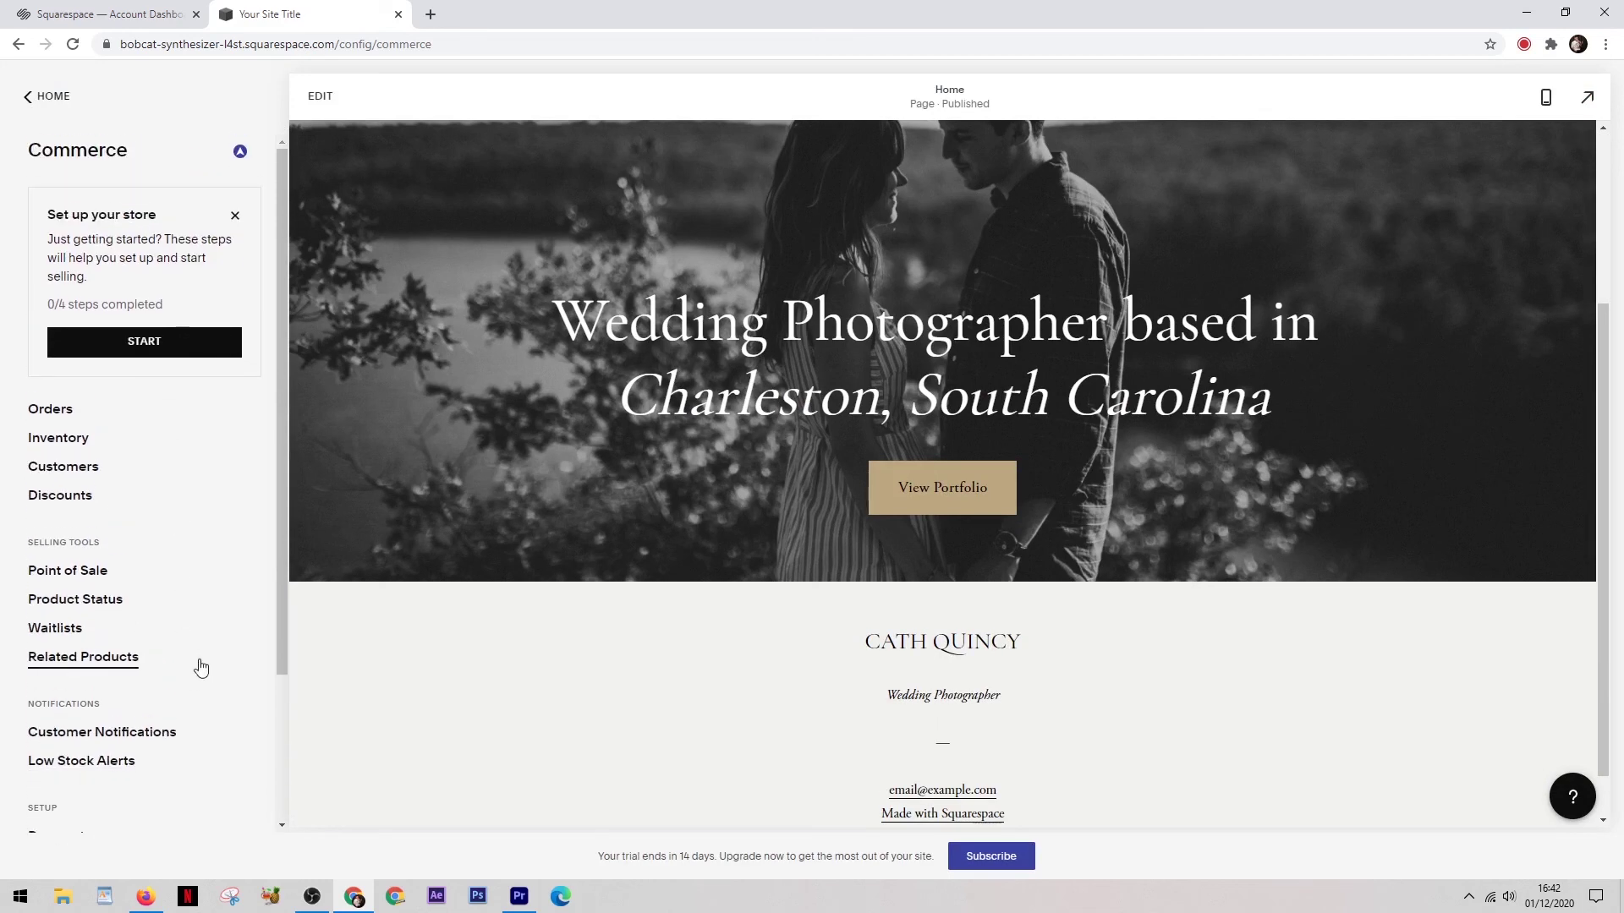
left_click(145, 896)
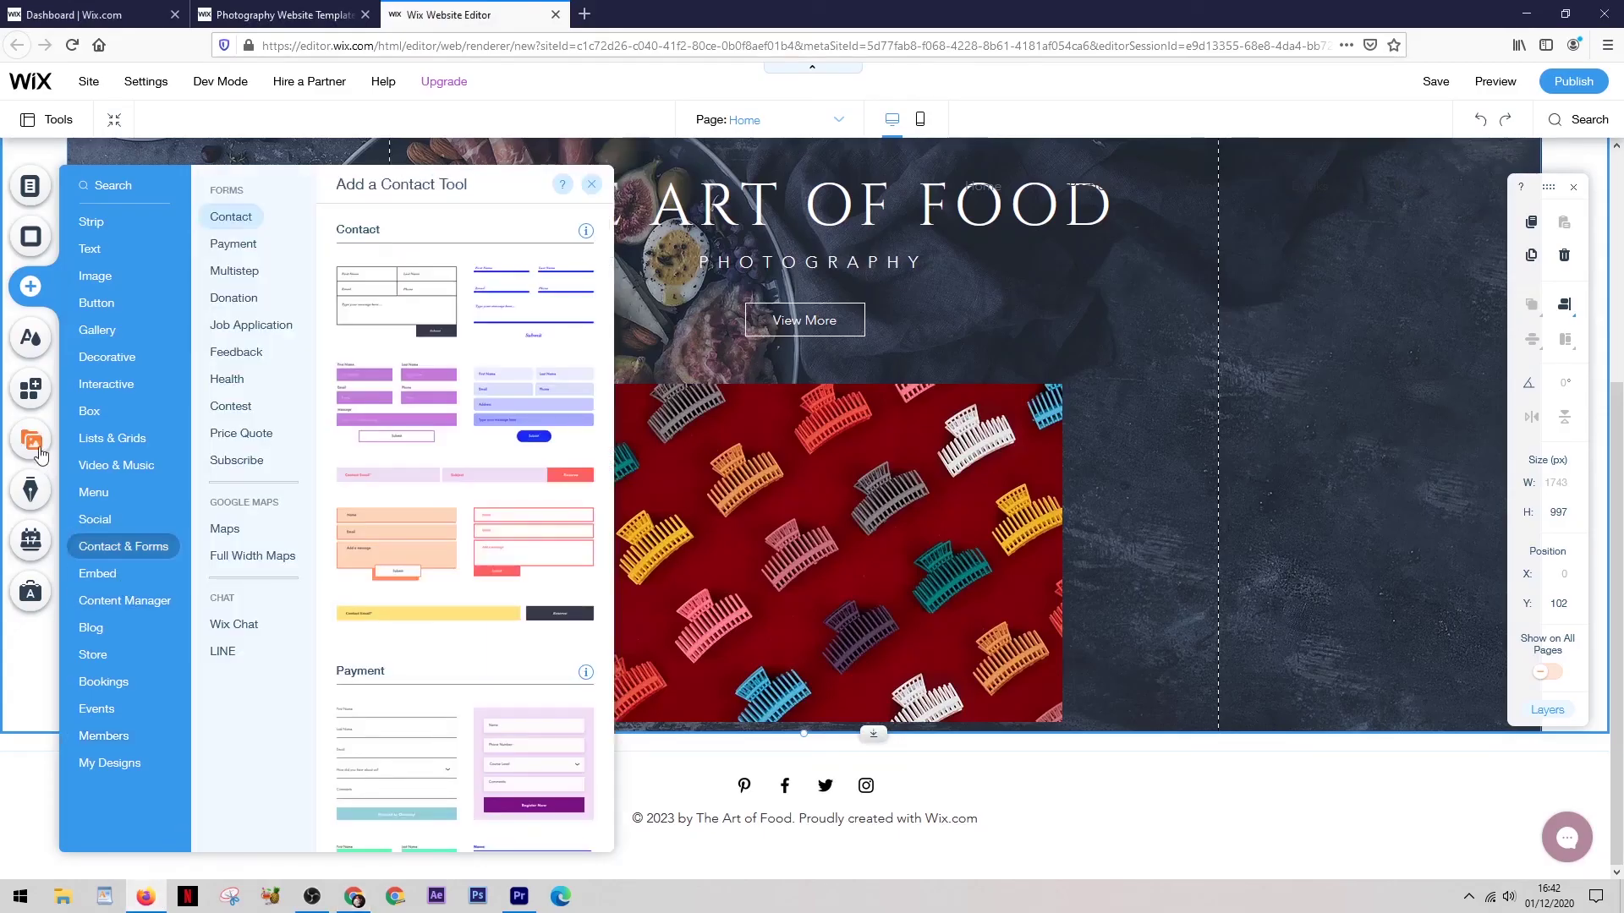
Add the Wix Online Store to the Art of Food site from the Store options
mouse_move(94, 655)
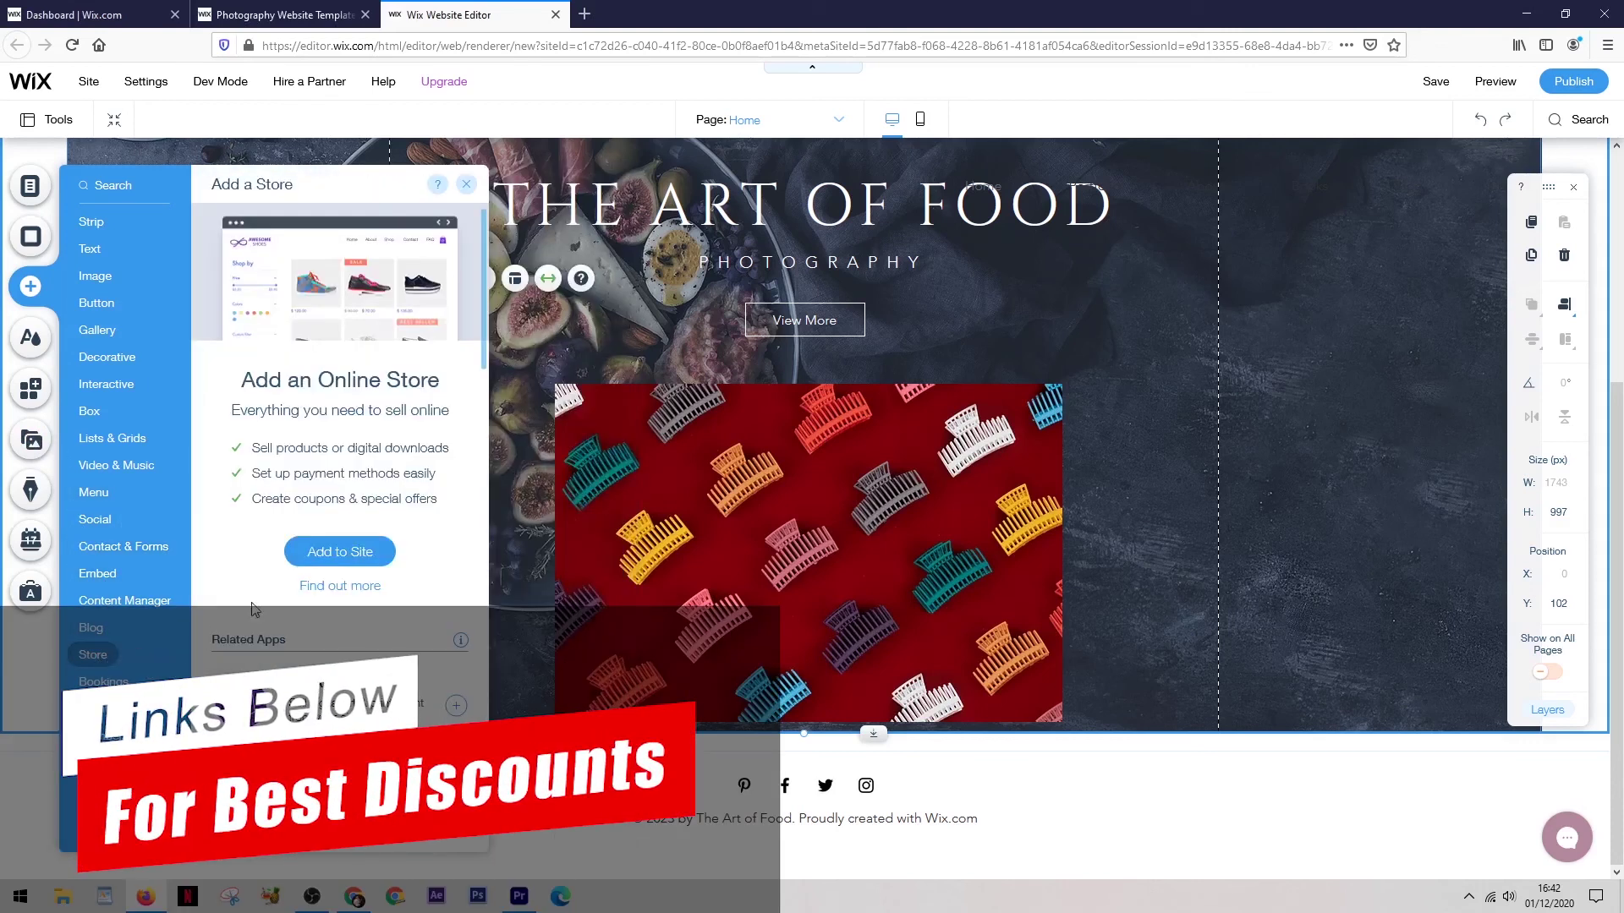
left_click(339, 551)
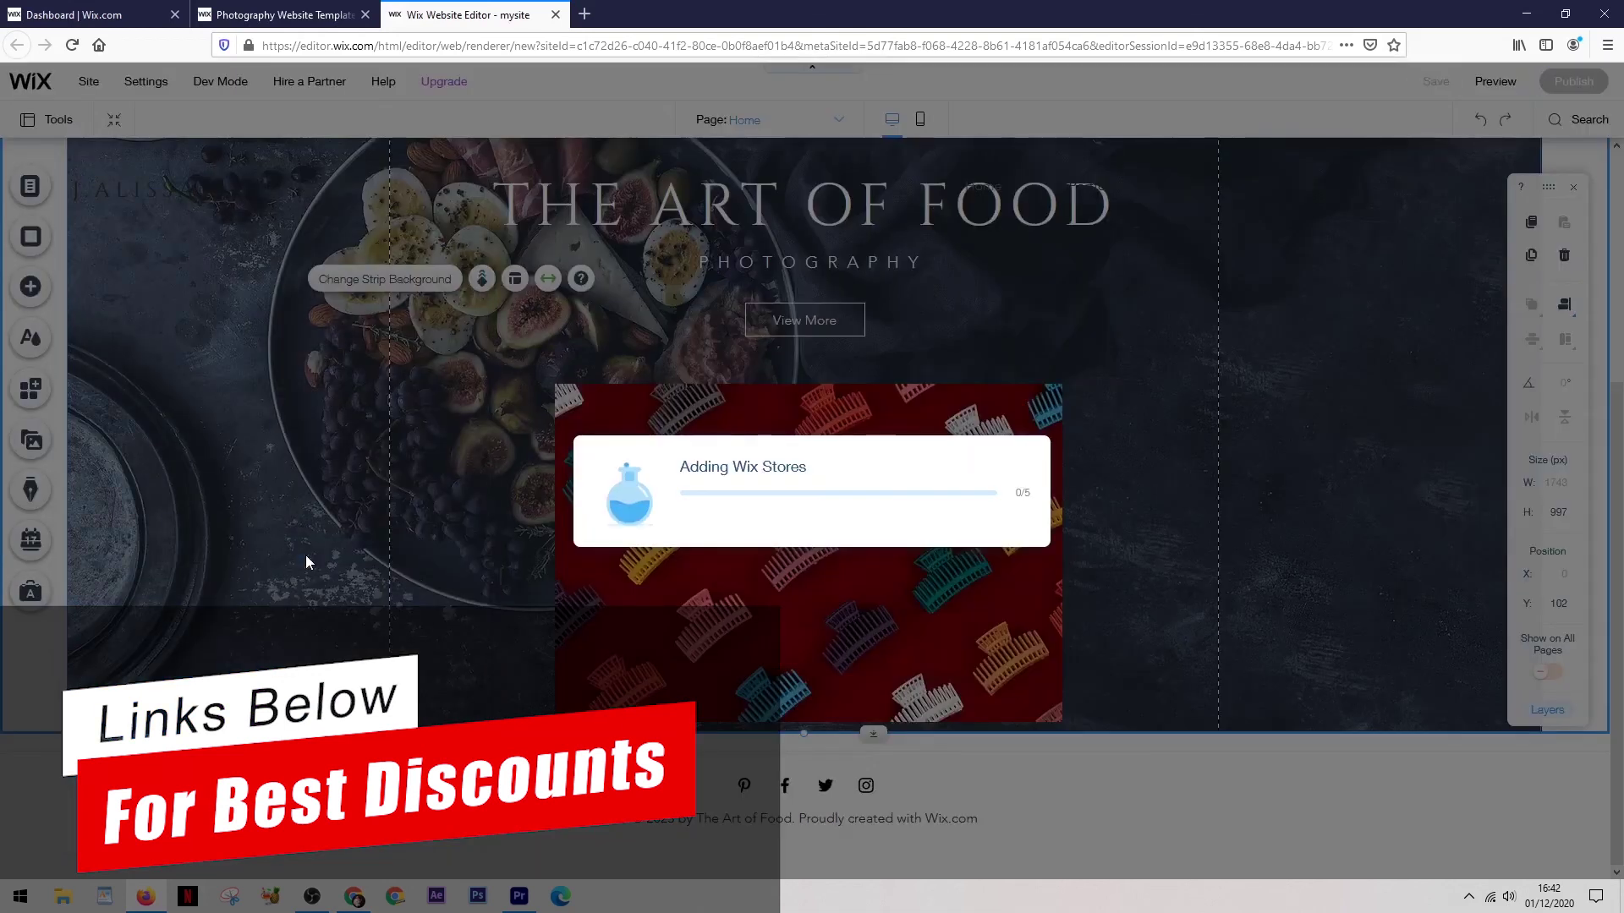